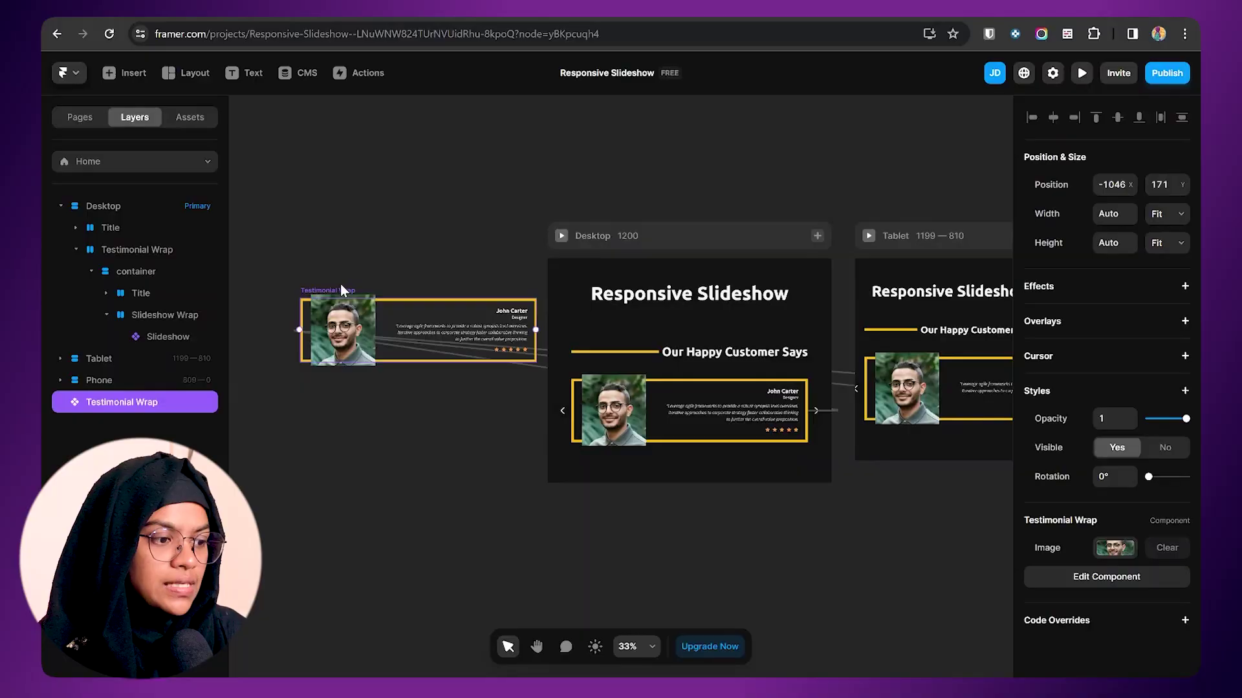
# - Examine the page's Desktop, Tablet and Phone breakpoints one after another to compare how the slideshow fits each width
pyautogui.click(522, 455)
pyautogui.hscroll(3, 522, 455)
pyautogui.click(389, 208)
pyautogui.click(701, 209)
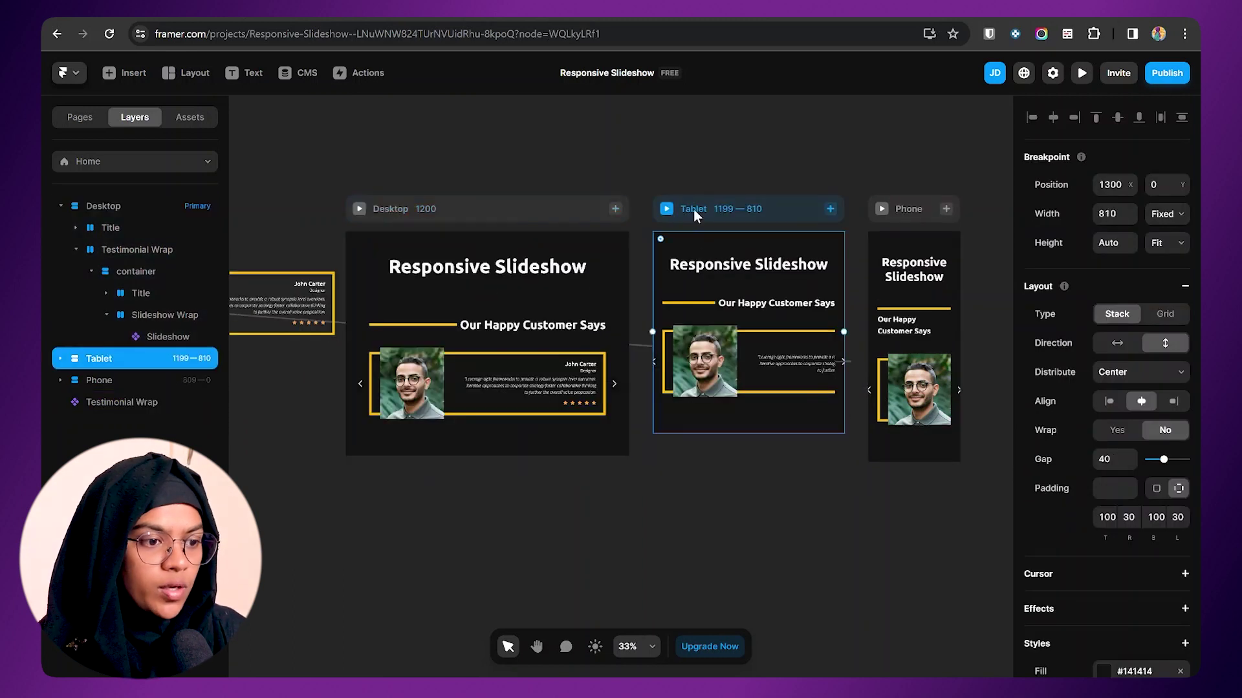
pyautogui.click(914, 210)
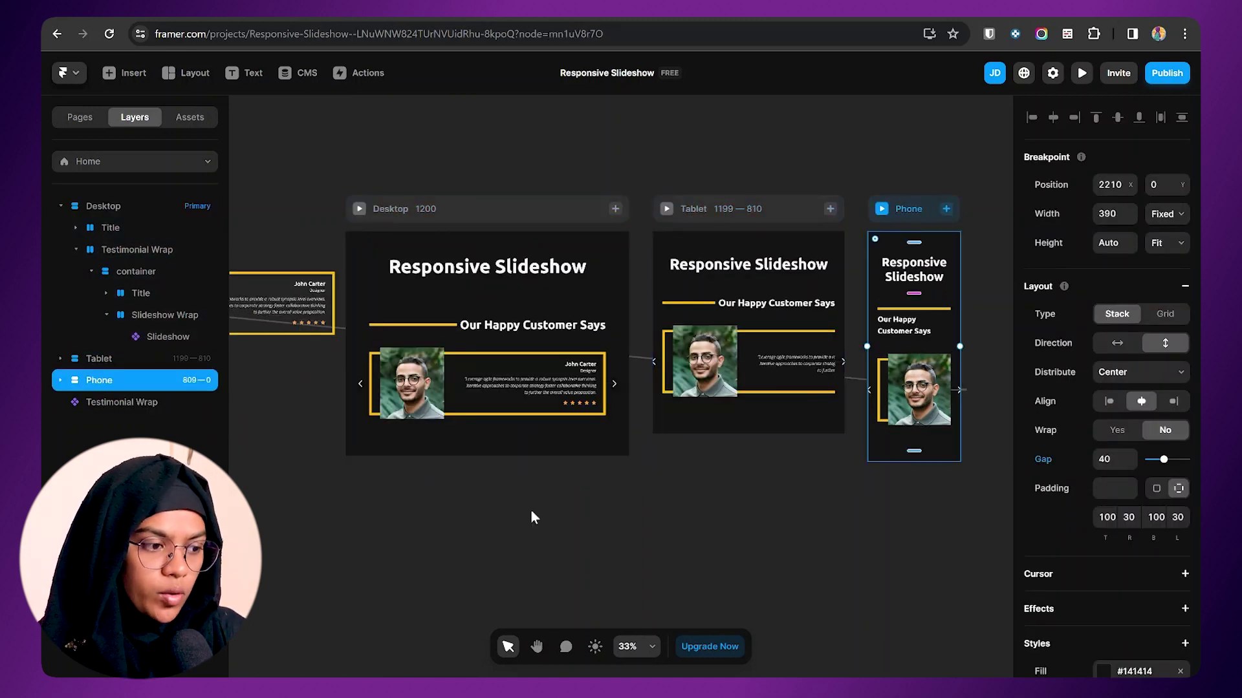
pyautogui.click(390, 208)
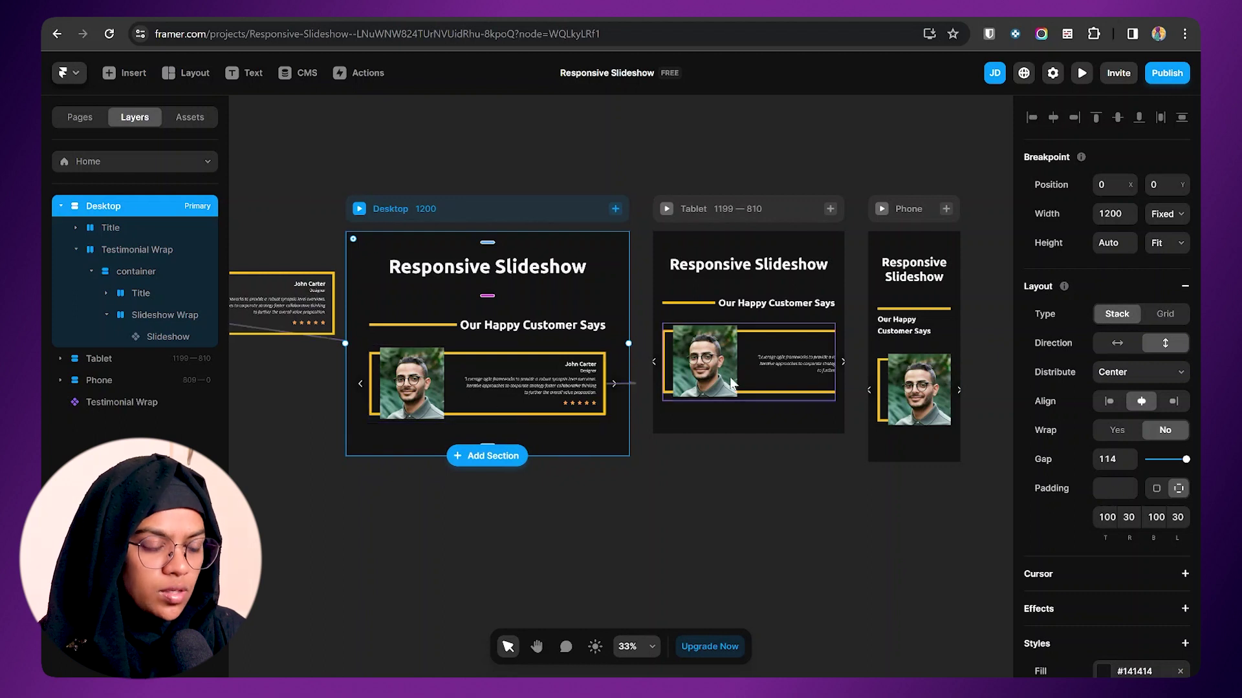
pyautogui.click(715, 202)
pyautogui.click(905, 208)
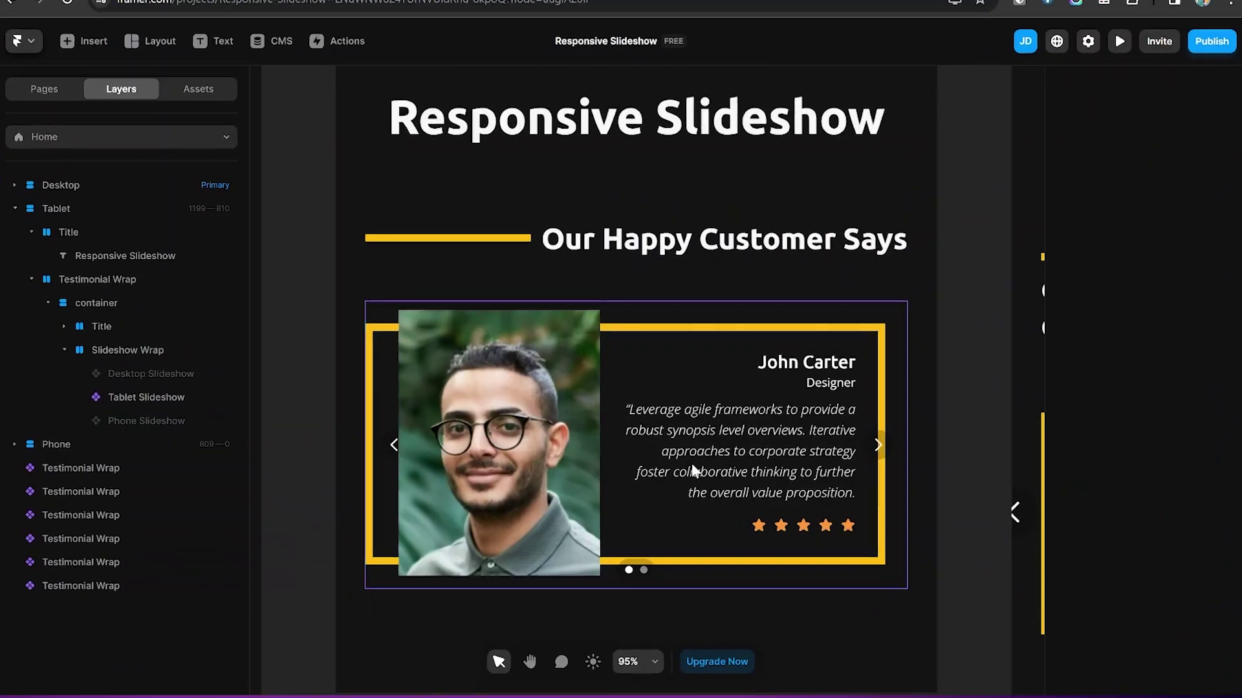
pyautogui.scroll(-4, 692, 463)
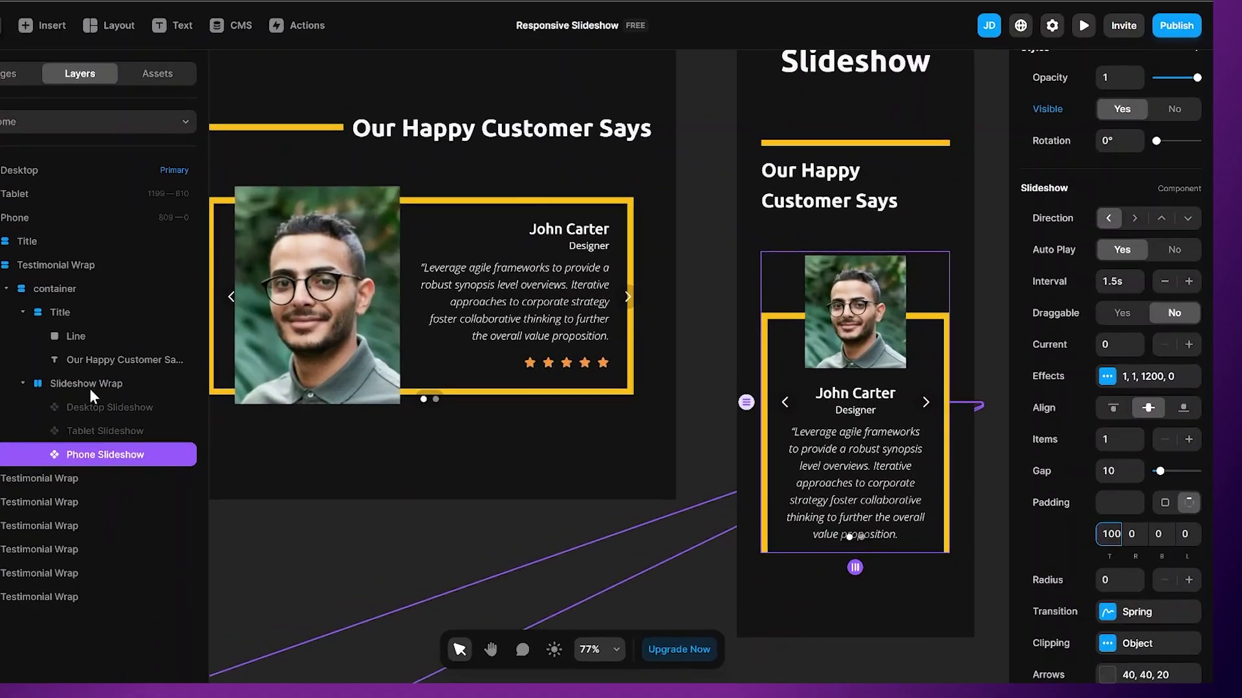
pyautogui.click(142, 397)
pyautogui.moveTo(926, 562); pyautogui.dragTo(926, 602)
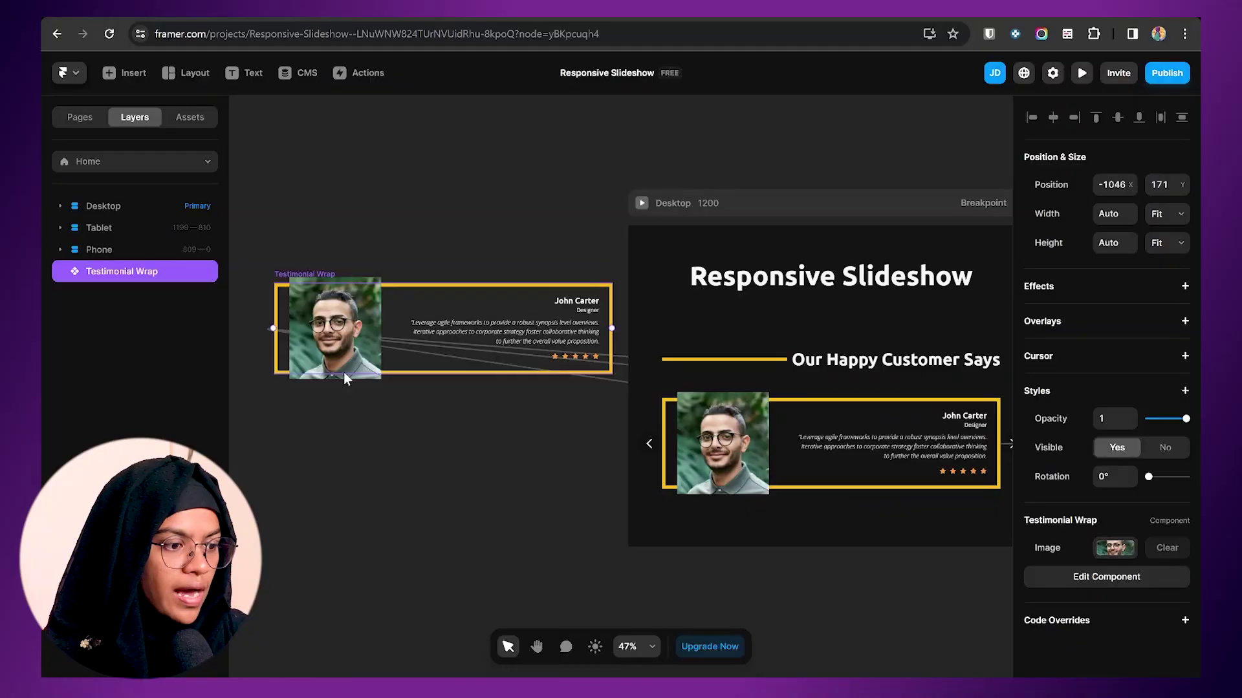
pyautogui.click(443, 405)
# - Open the Testimonial Wrap component beside the Desktop breakpoint for editing
pyautogui.click(344, 365)
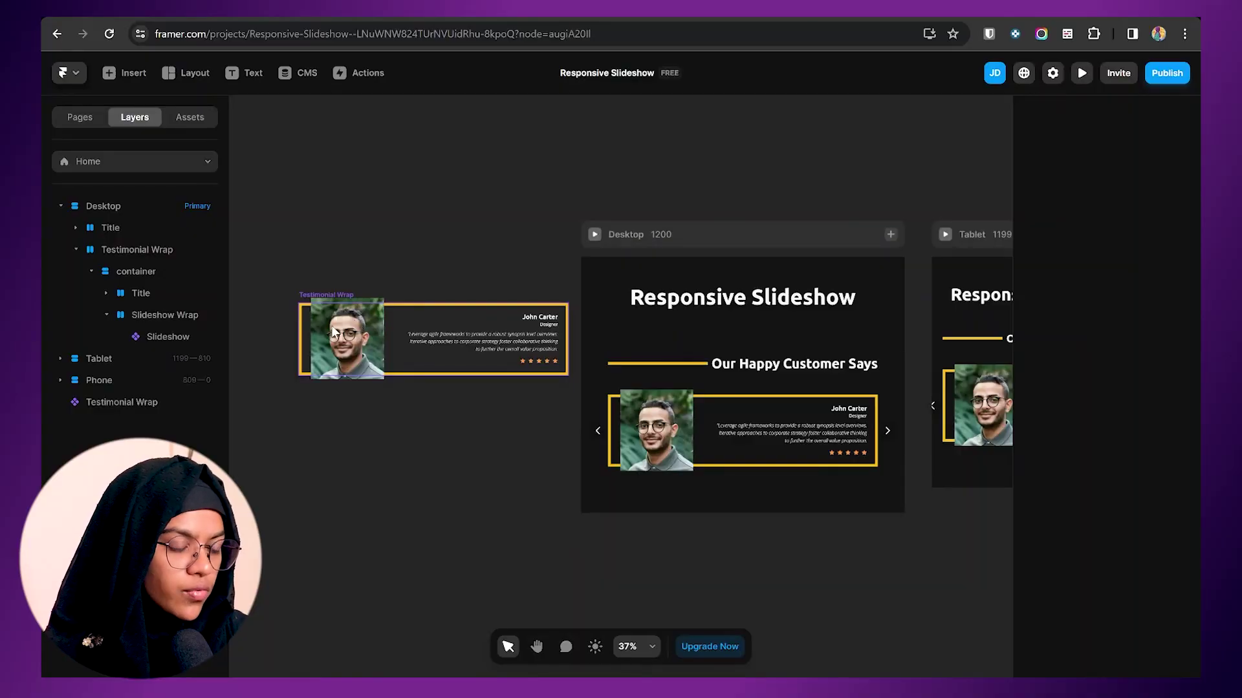
pyautogui.doubleClick(342, 362)
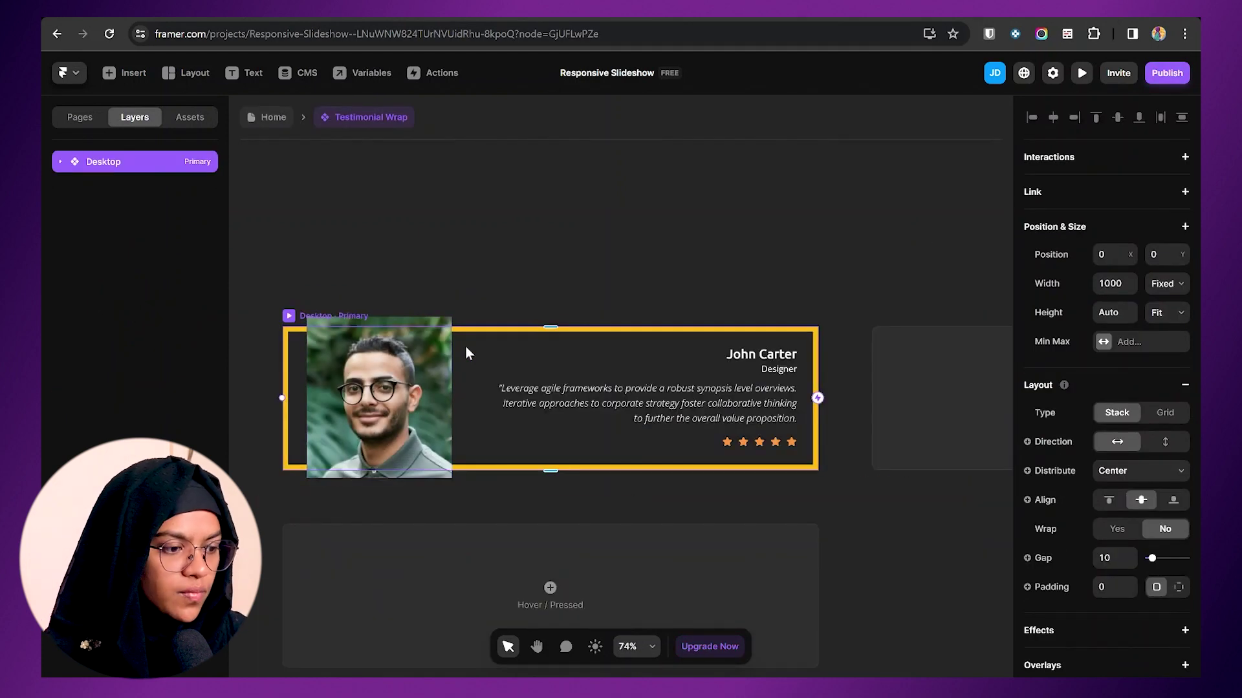
pyautogui.click(704, 247)
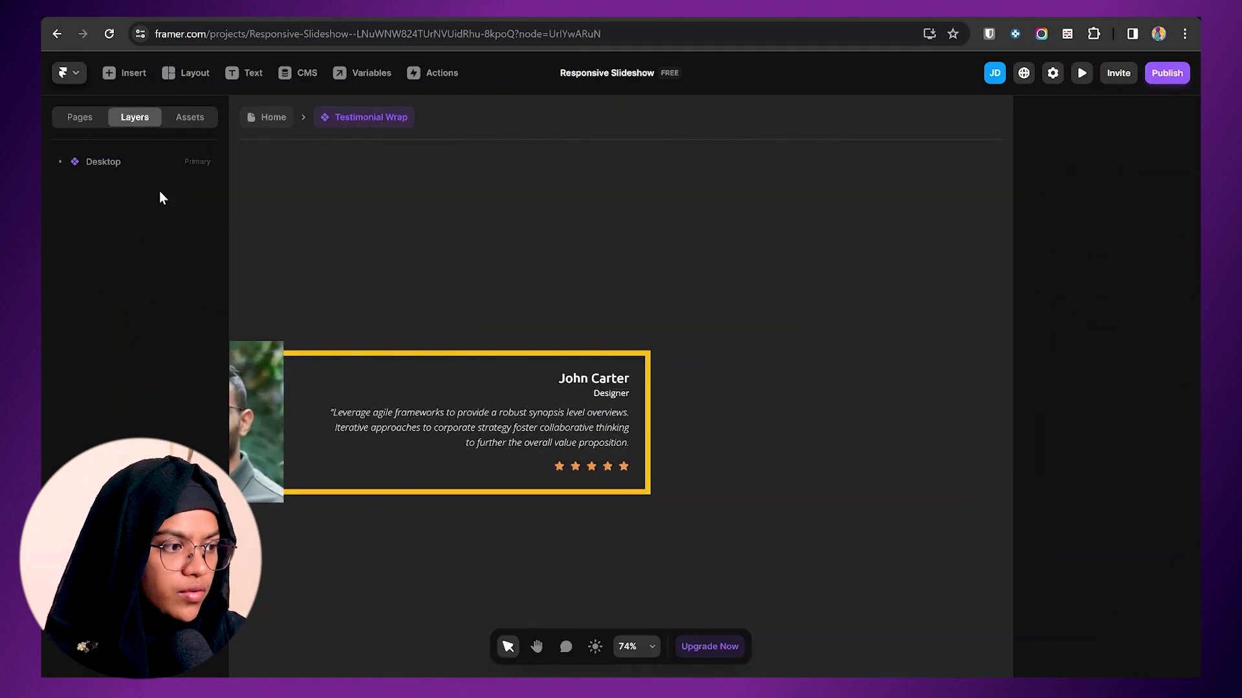
# - Add a variant of the Desktop testimonial card named Tablet and set its width to 700
pyautogui.click(128, 166)
pyautogui.click(918, 457)
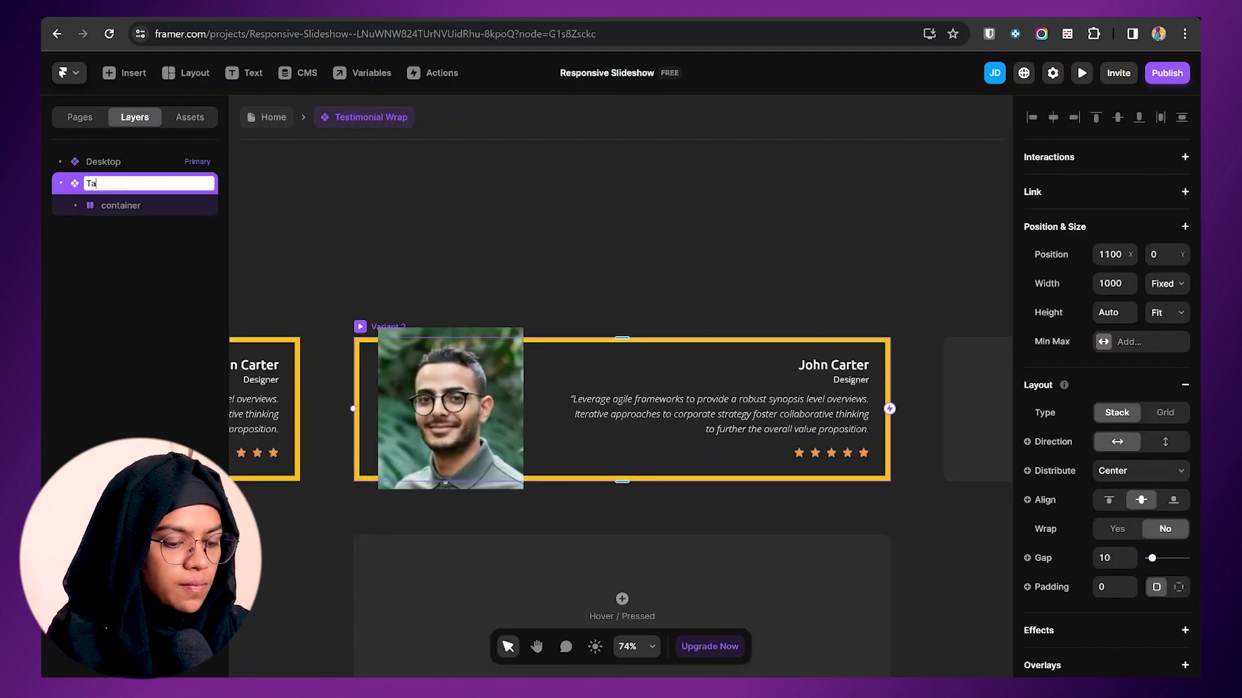
pyautogui.write('Tablet')
pyautogui.press('Return')
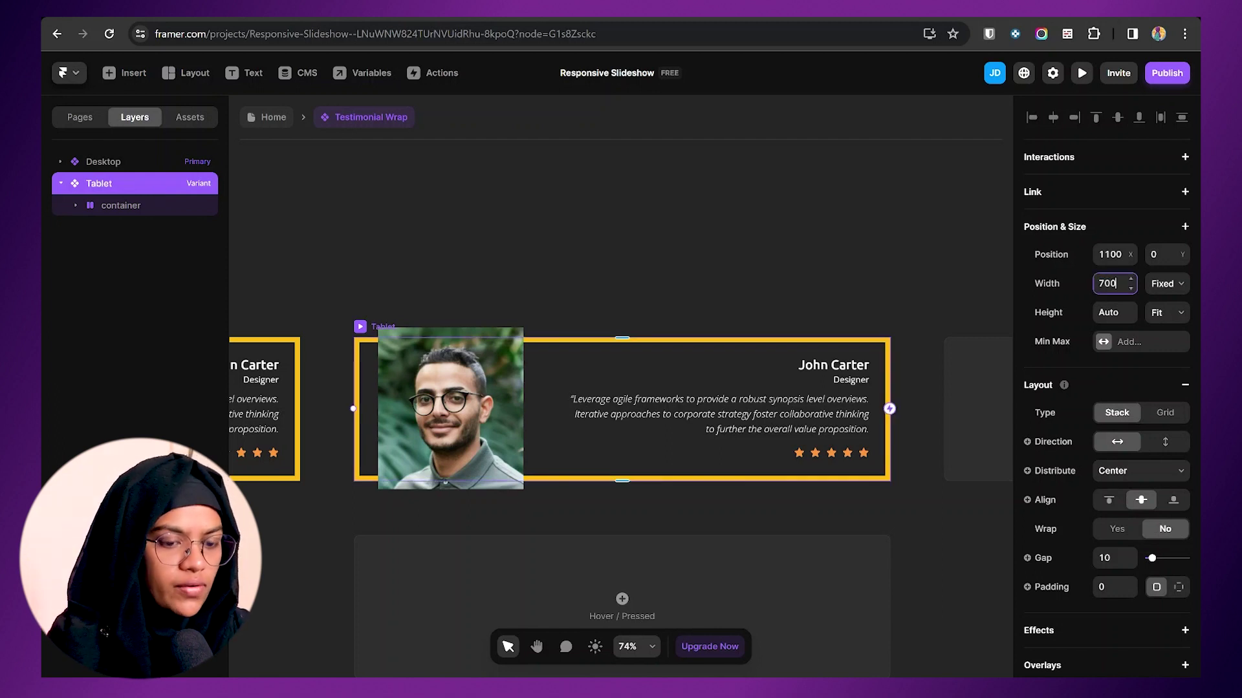
pyautogui.press('Return')
# - Set the relative width of the quote's Content stack in the Tablet variant to 50%
pyautogui.click(626, 425)
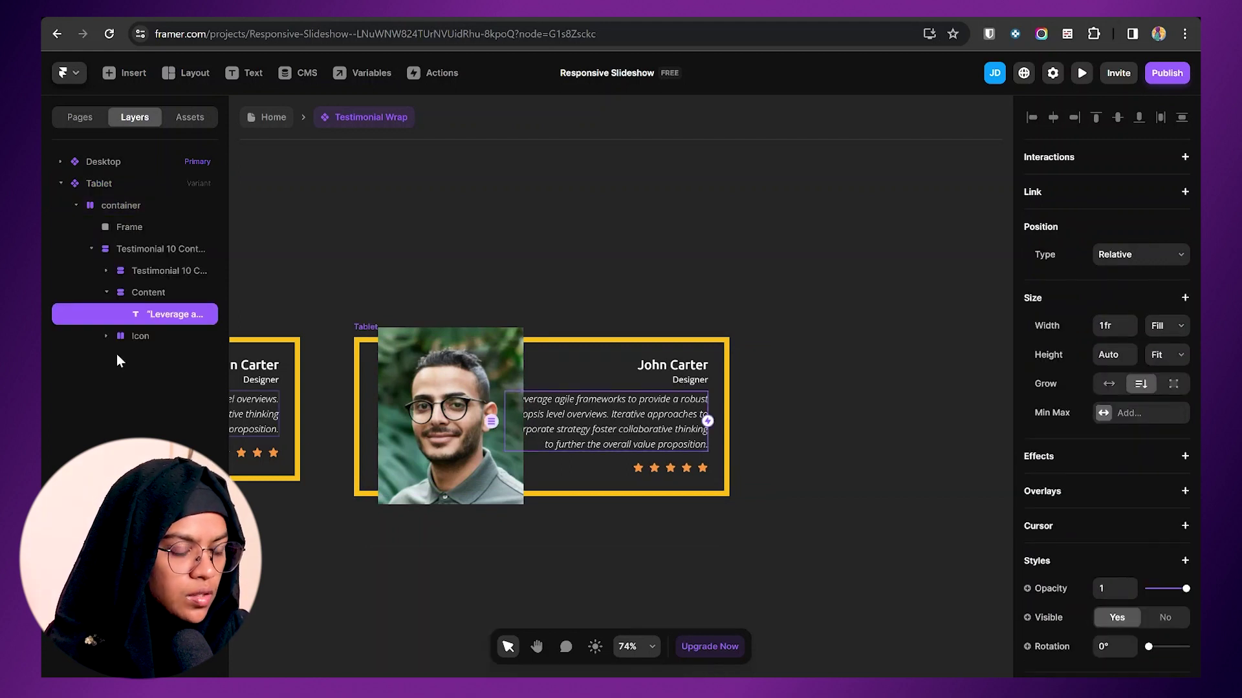
pyautogui.click(148, 295)
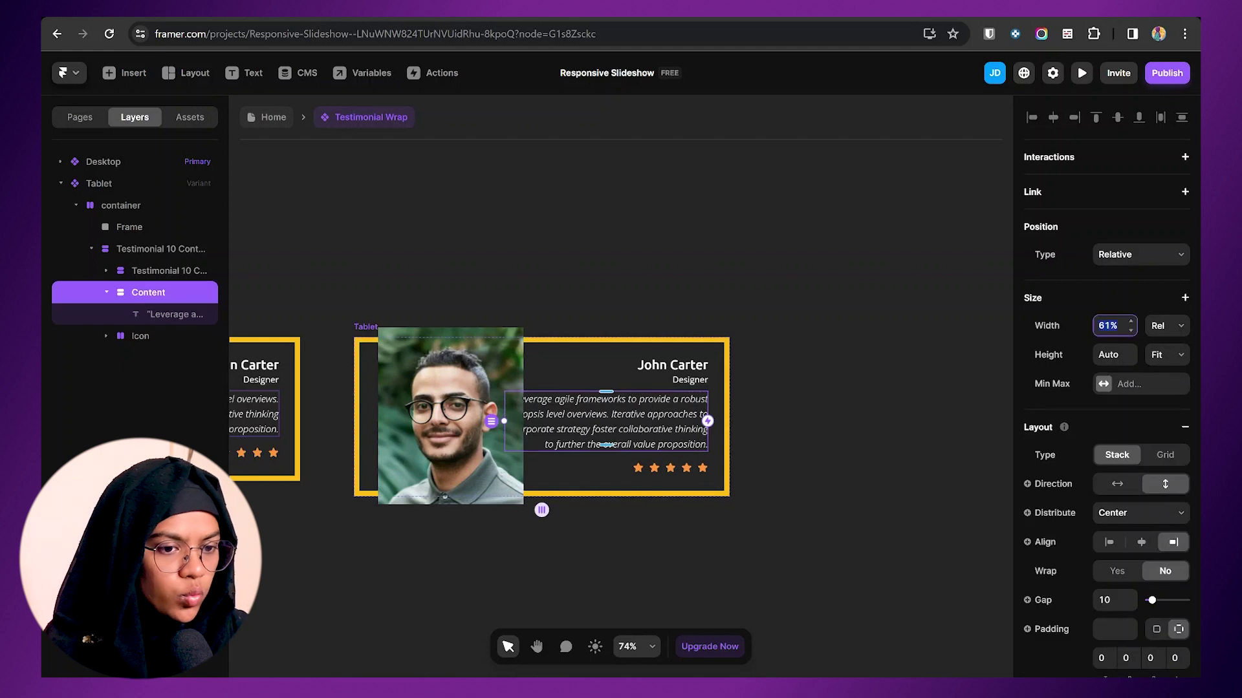
pyautogui.write('50%')
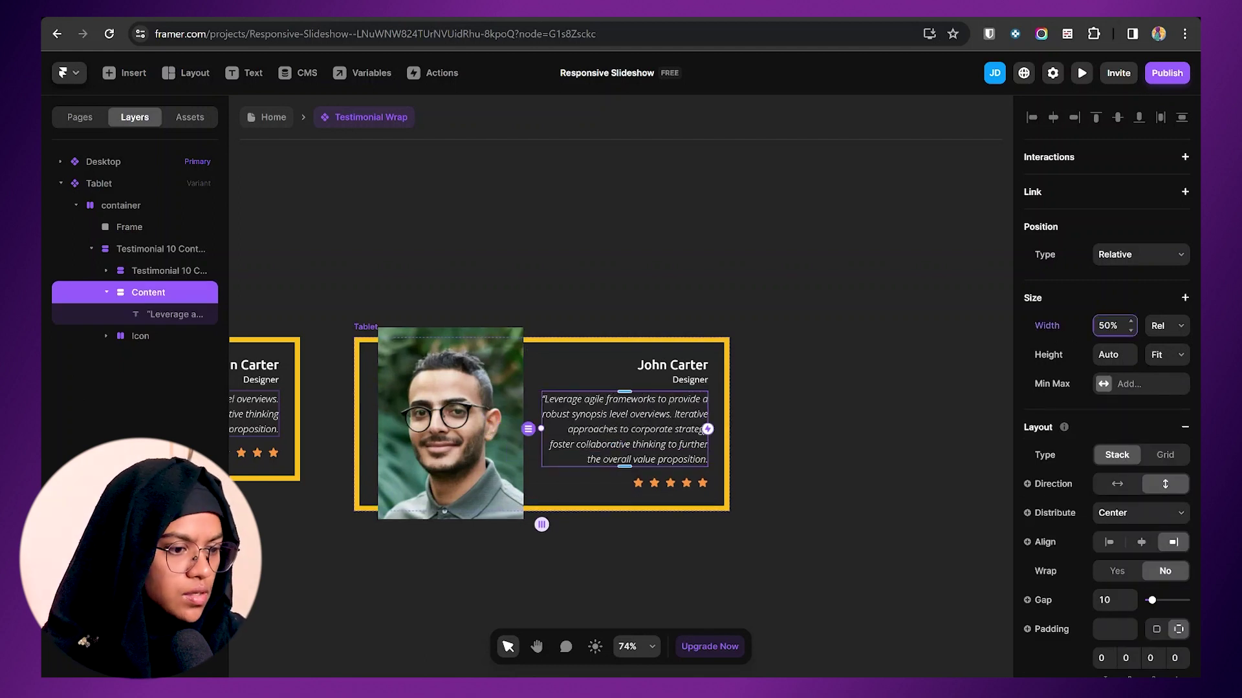
pyautogui.click(828, 497)
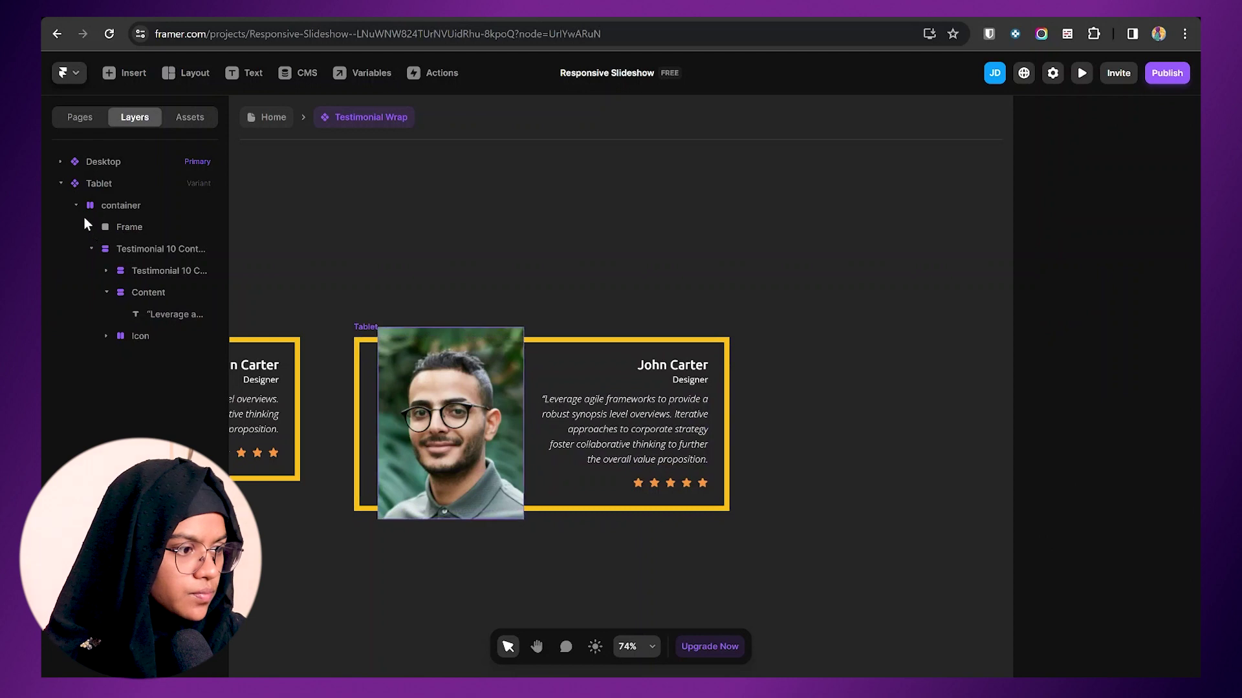
# - Add another variant based on the Tablet card, name it Phone and set its width to 390
pyautogui.click(60, 183)
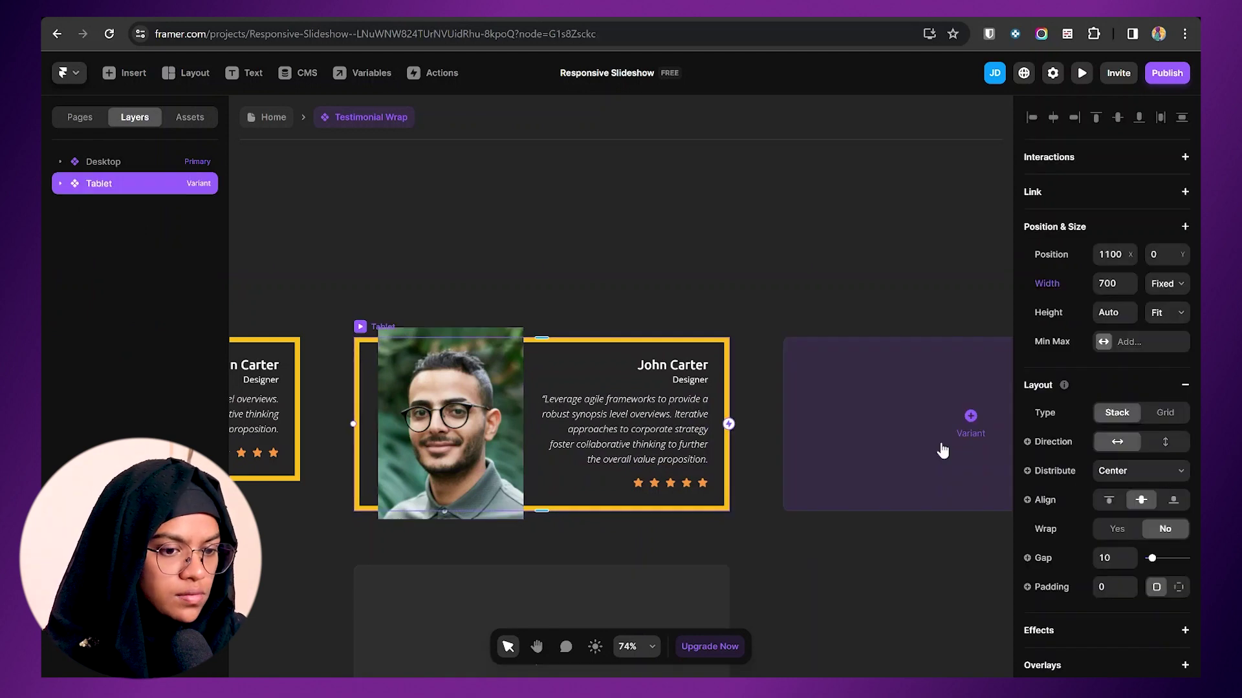
pyautogui.click(942, 447)
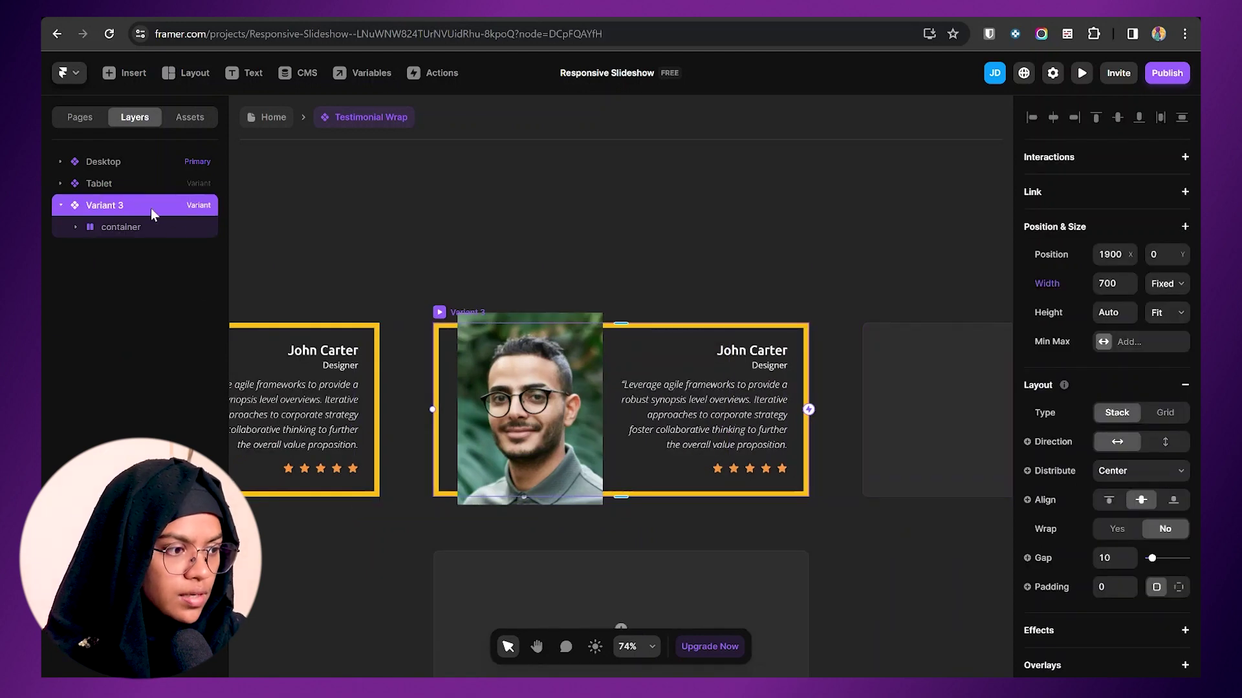
pyautogui.doubleClick(150, 208)
pyautogui.write('Phon')
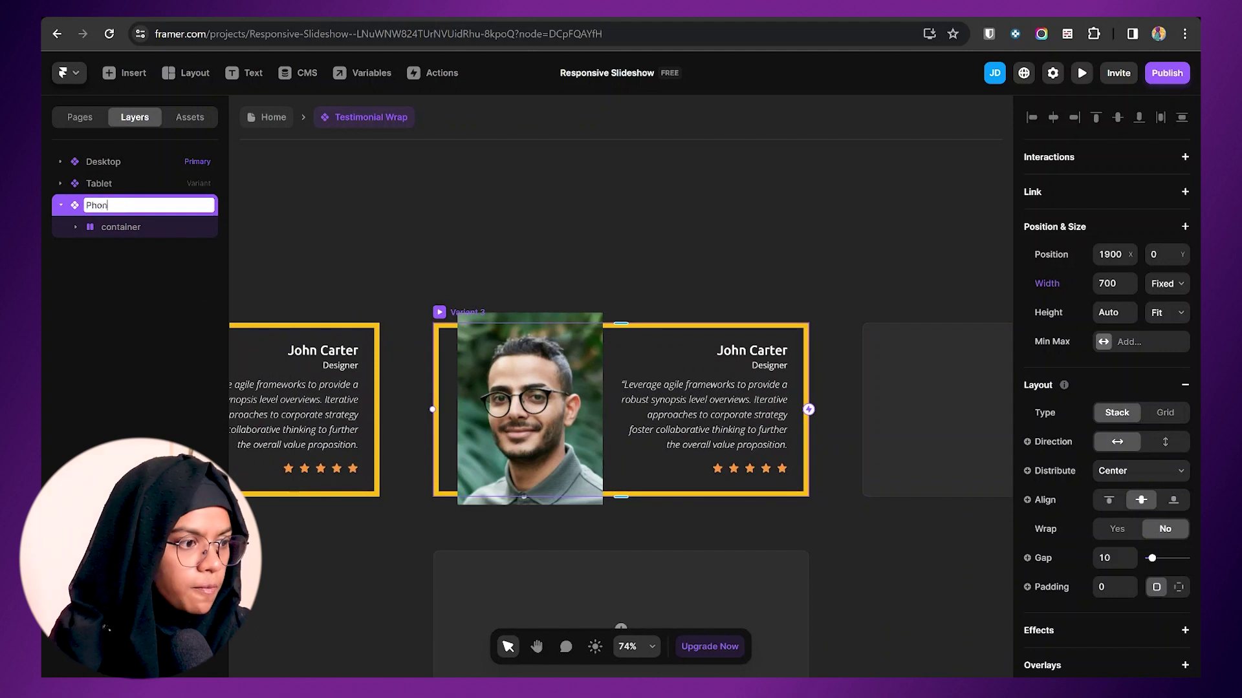
pyautogui.write('e')
pyautogui.press('Return')
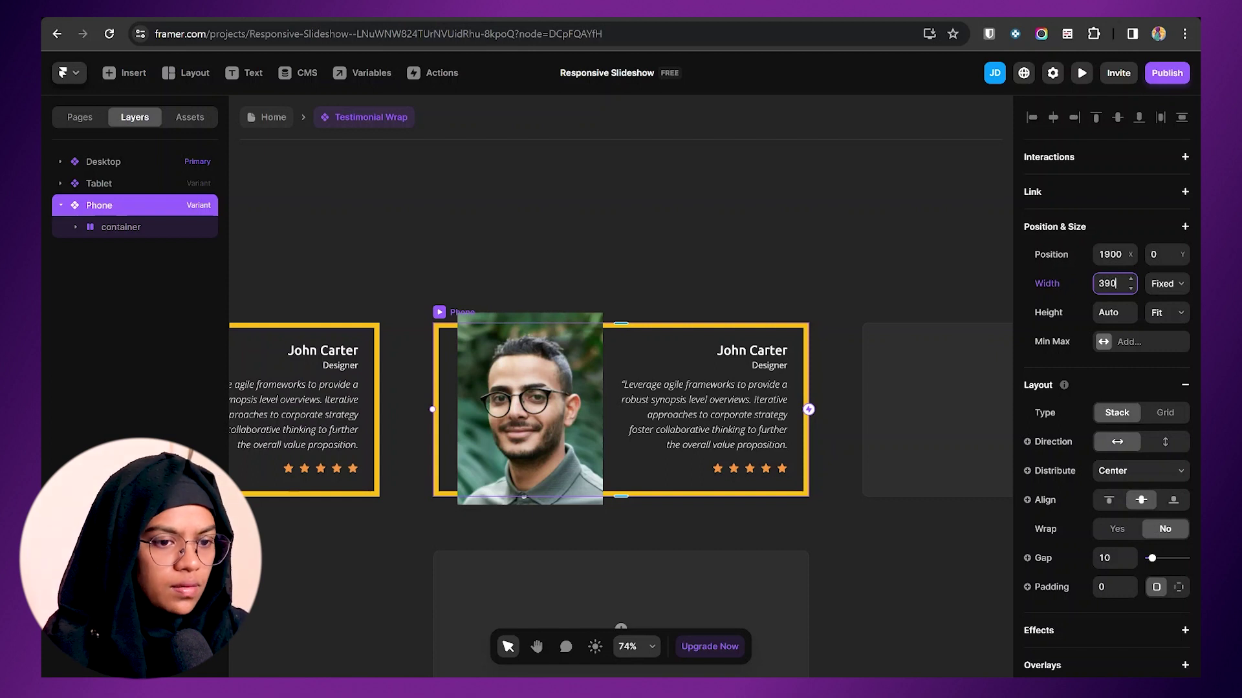
pyautogui.write('390')
pyautogui.press('Return')
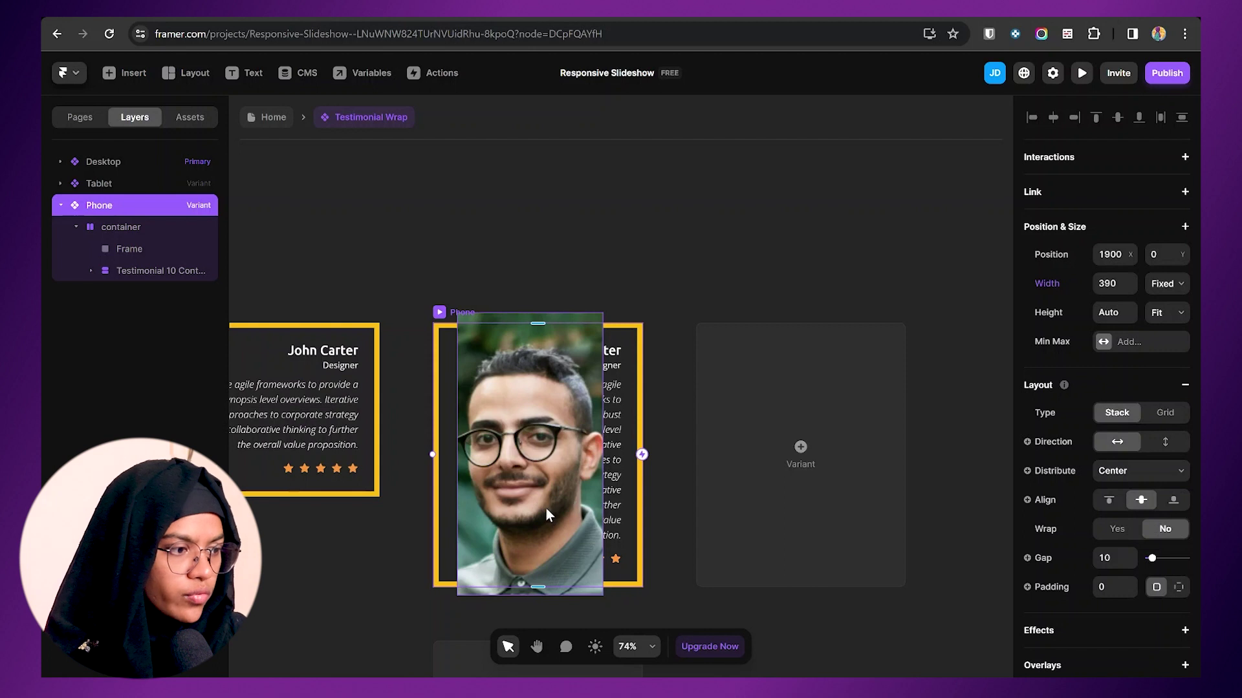
# - Shrink the Phone variant's photo frame to about 145 by 162 and centre it across the card's upper border
pyautogui.click(596, 591)
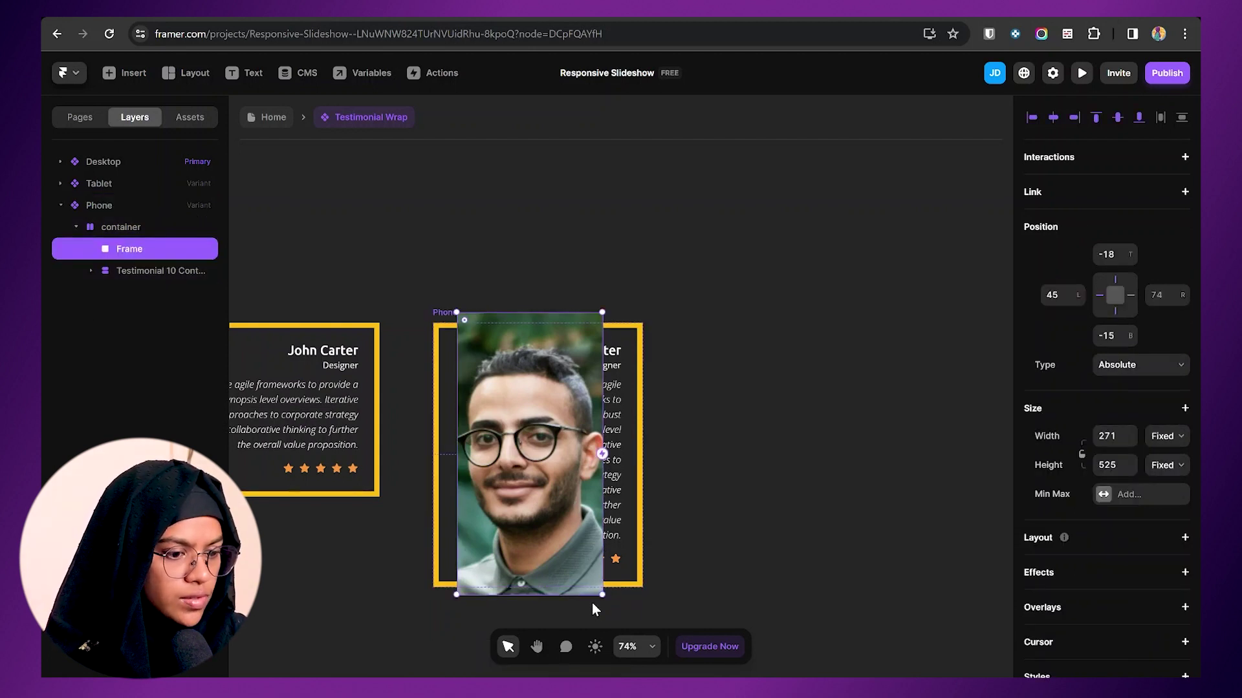
pyautogui.moveTo(602, 595); pyautogui.dragTo(536, 400)
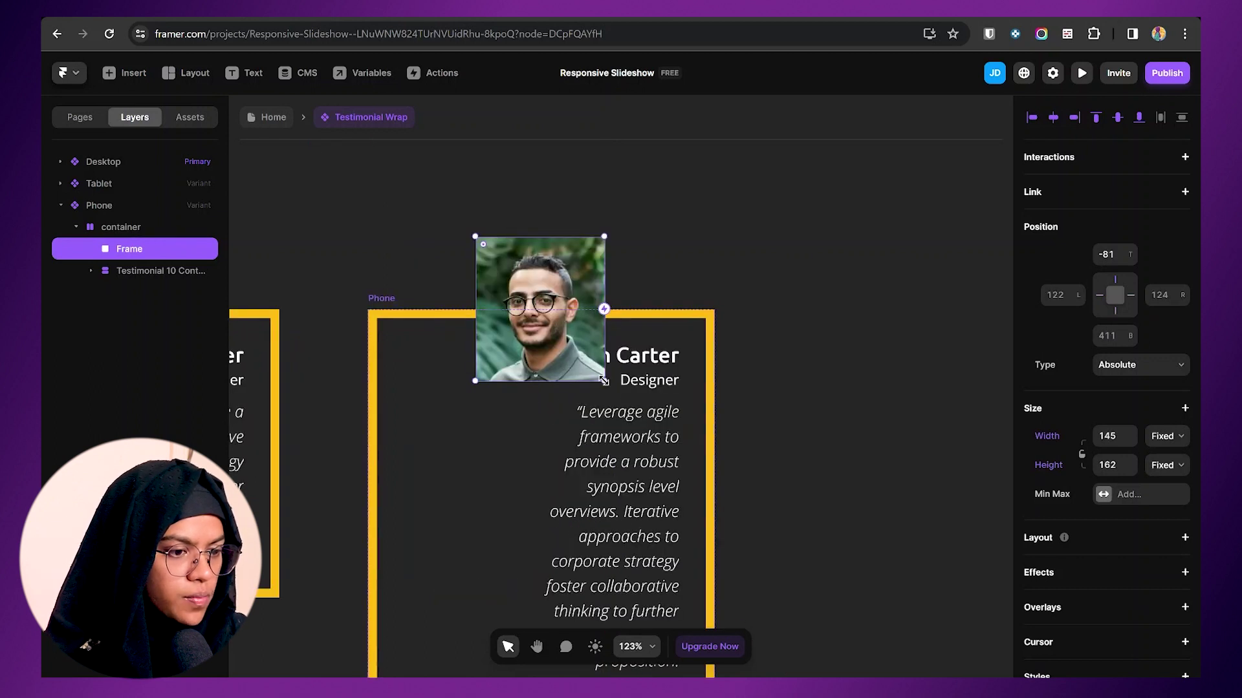
pyautogui.moveTo(604, 380); pyautogui.dragTo(628, 394)
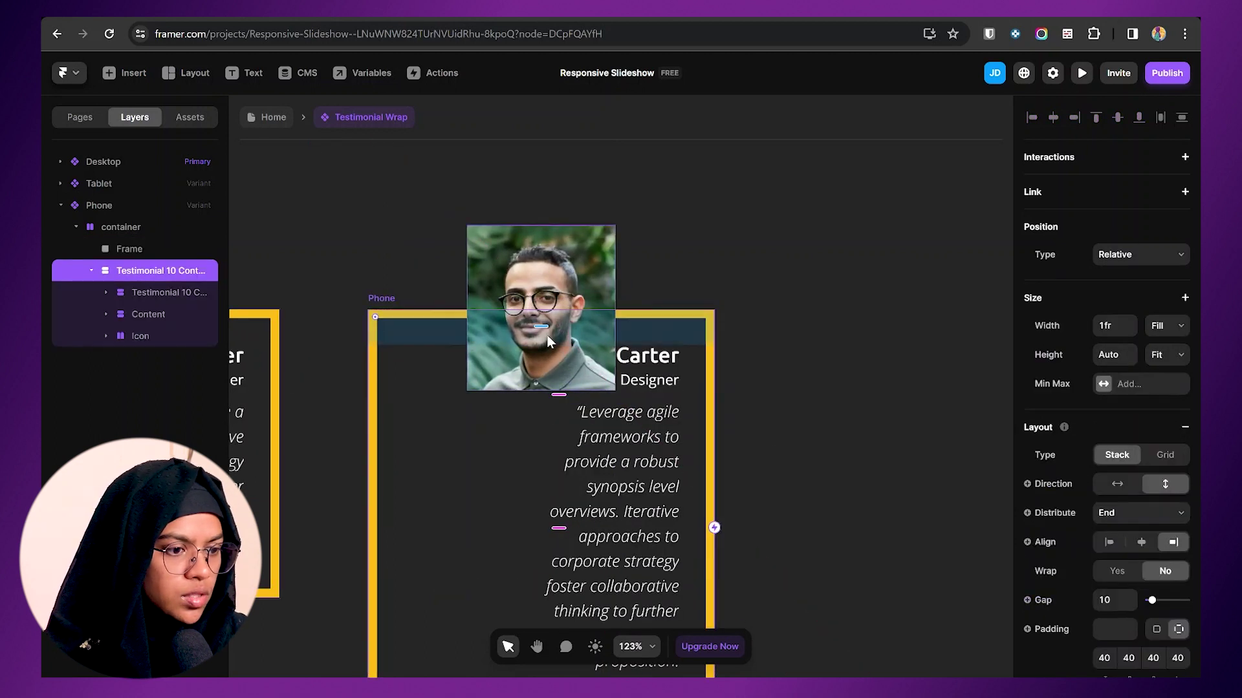
# - Increase the top and bottom padding of the Phone variant's testimonial content stack to about 117
pyautogui.moveTo(544, 326); pyautogui.dragTo(545, 361)
pyautogui.scroll(-2, 684, 423)
pyautogui.scroll(-2, 666, 412)
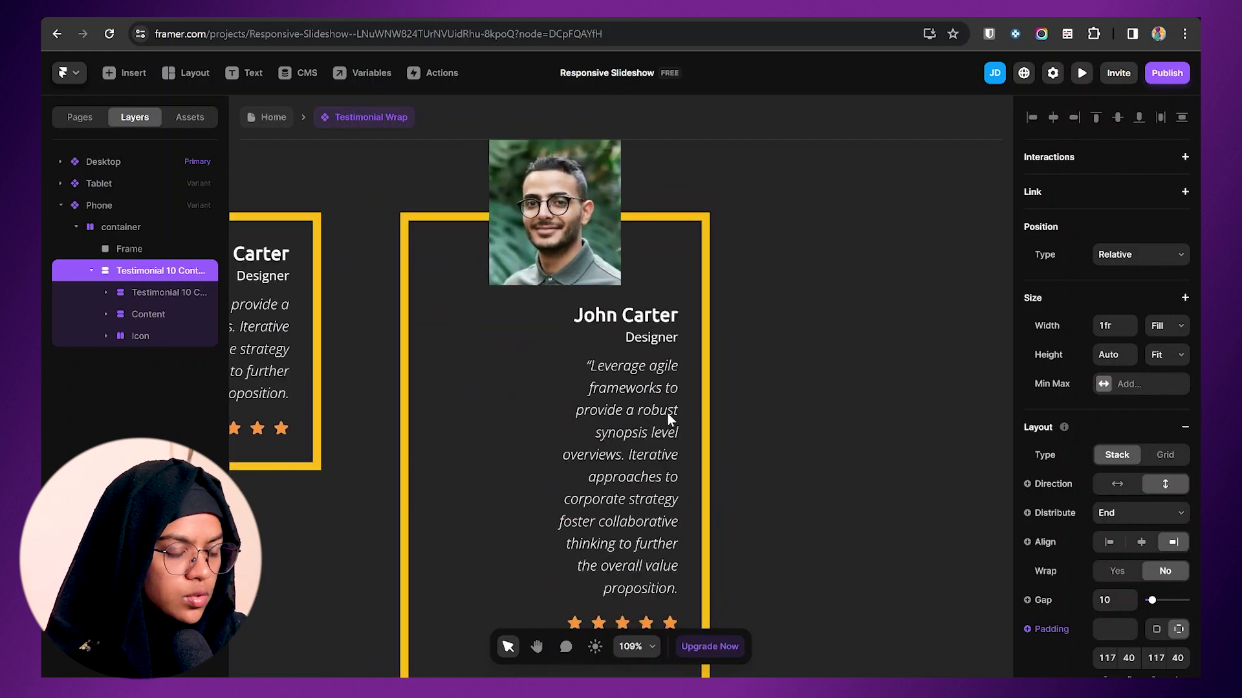
# - Centre the customer name and the job title in the Phone variant by setting their stacks' alignment and distribution to center
pyautogui.click(158, 295)
pyautogui.scroll(-4, 1136, 555)
pyautogui.scroll(-3, 1139, 569)
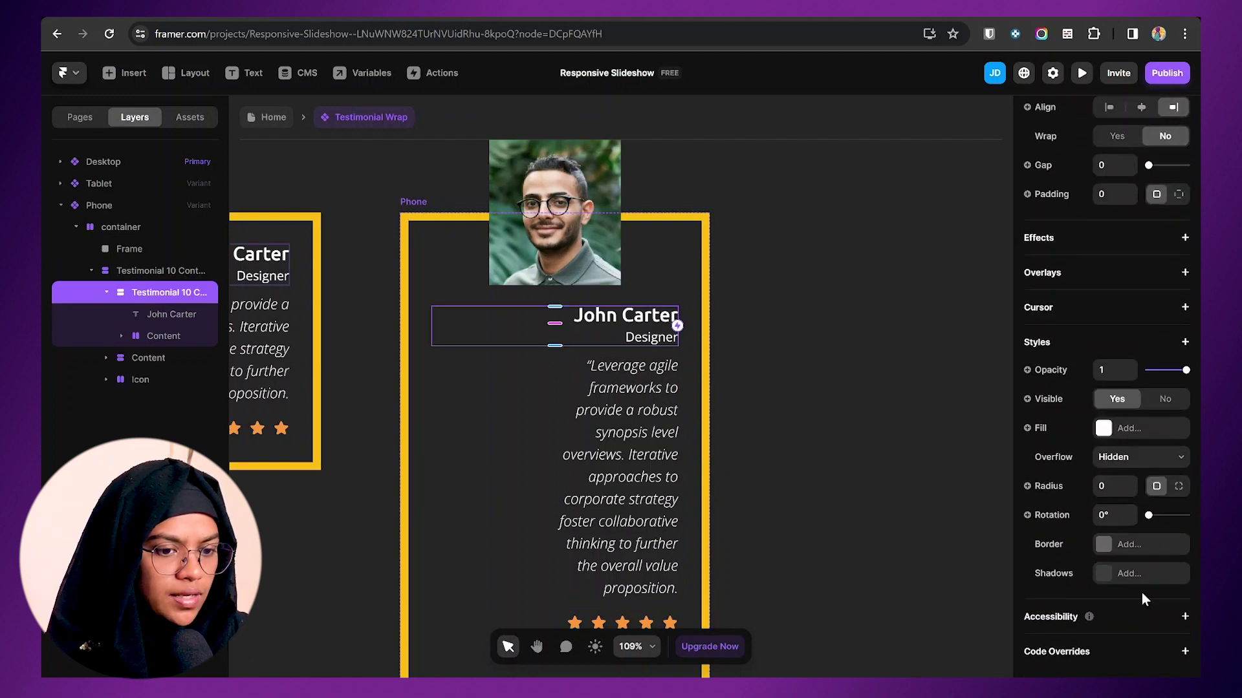
pyautogui.scroll(5, 1142, 414)
pyautogui.click(1142, 398)
pyautogui.click(622, 345)
pyautogui.click(1140, 513)
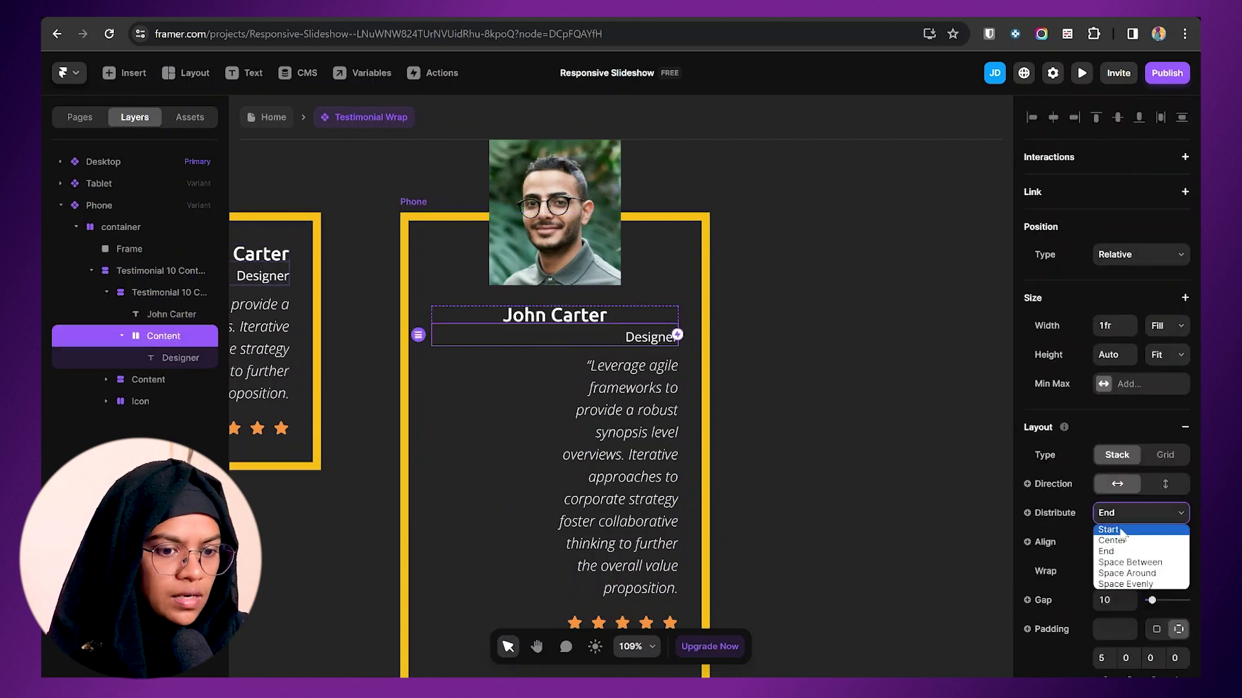
pyautogui.click(1122, 503)
# - Centre-align the quote text in the Phone variant and set its Content stack's width to Fill
pyautogui.click(635, 429)
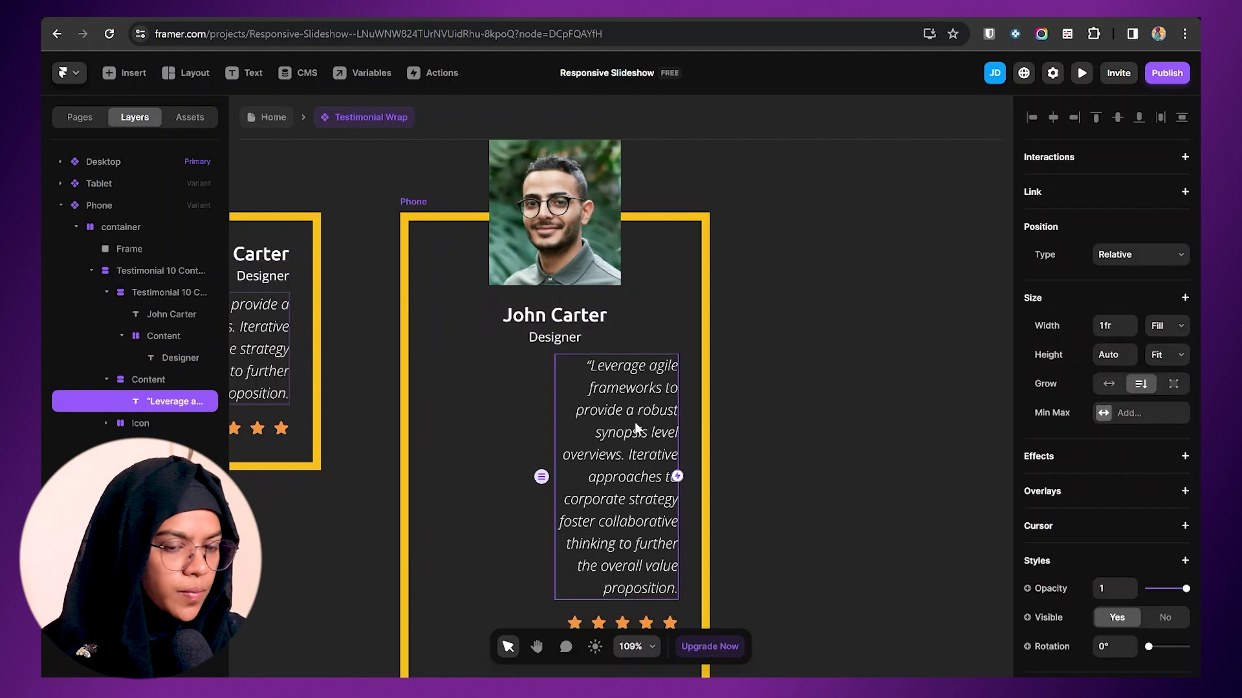
pyautogui.scroll(-5, 1156, 622)
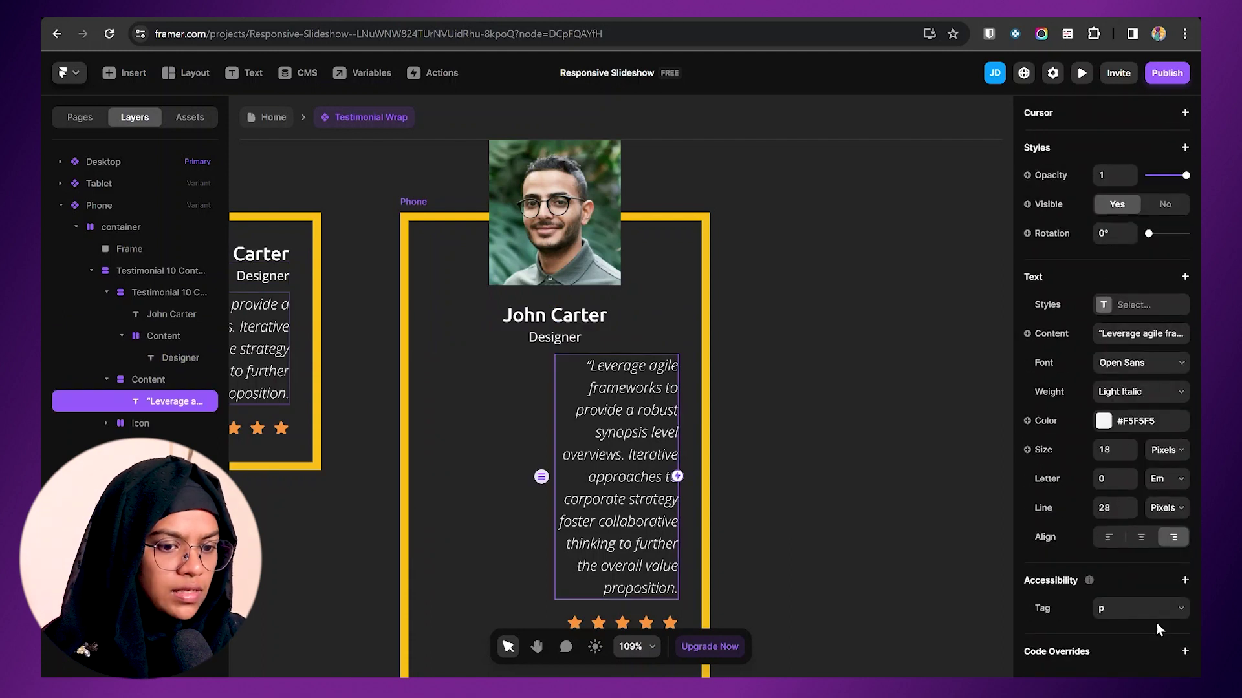
pyautogui.click(1141, 540)
pyautogui.click(154, 382)
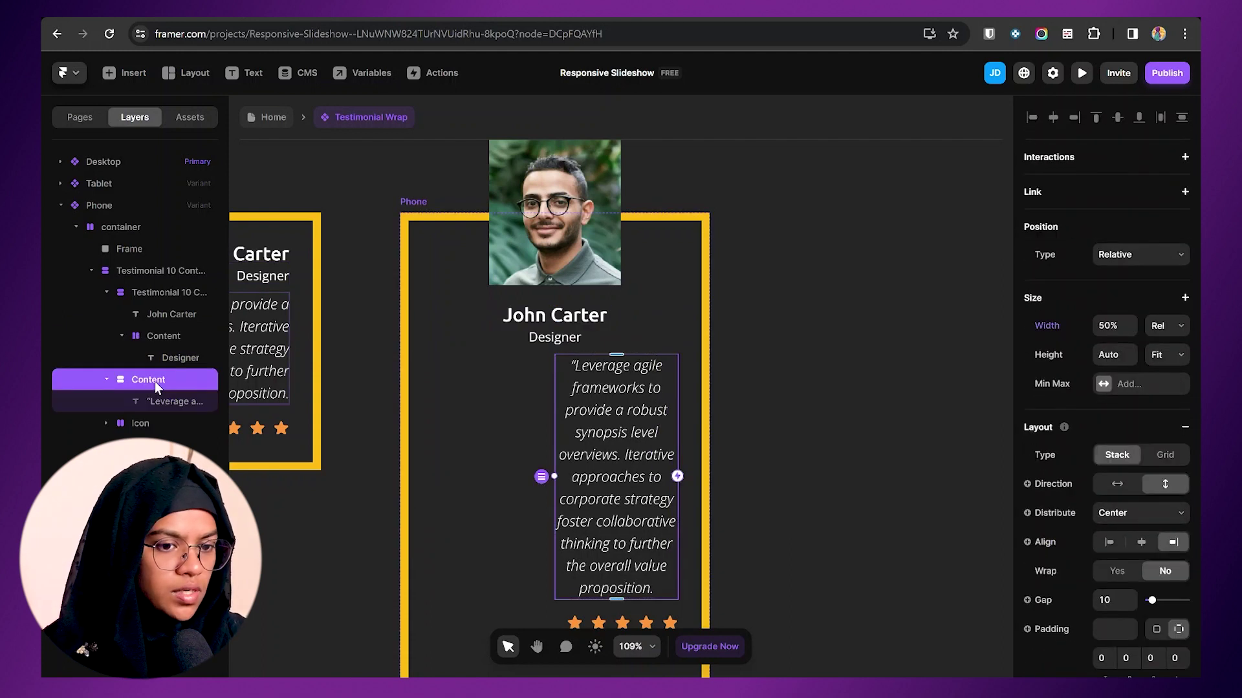
pyautogui.click(1130, 330)
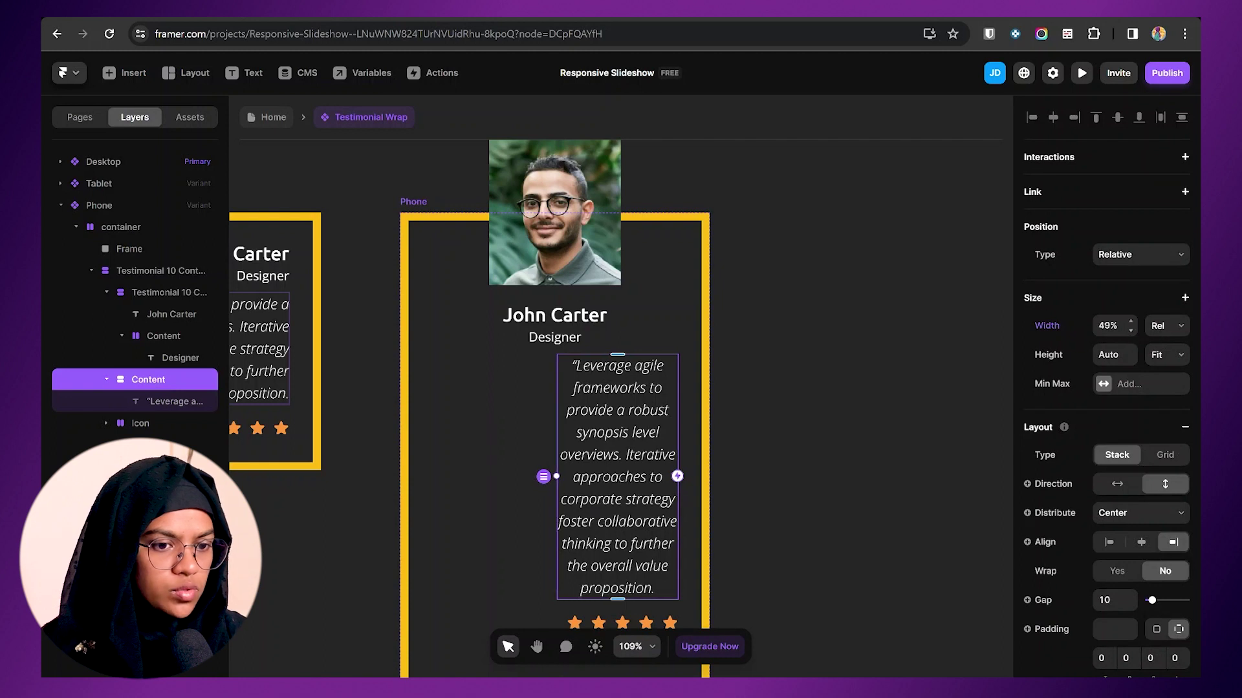
pyautogui.click(1166, 325)
pyautogui.click(1164, 366)
# - Set the distribution of the Phone variant's star rating Icon stack to Center
pyautogui.click(587, 495)
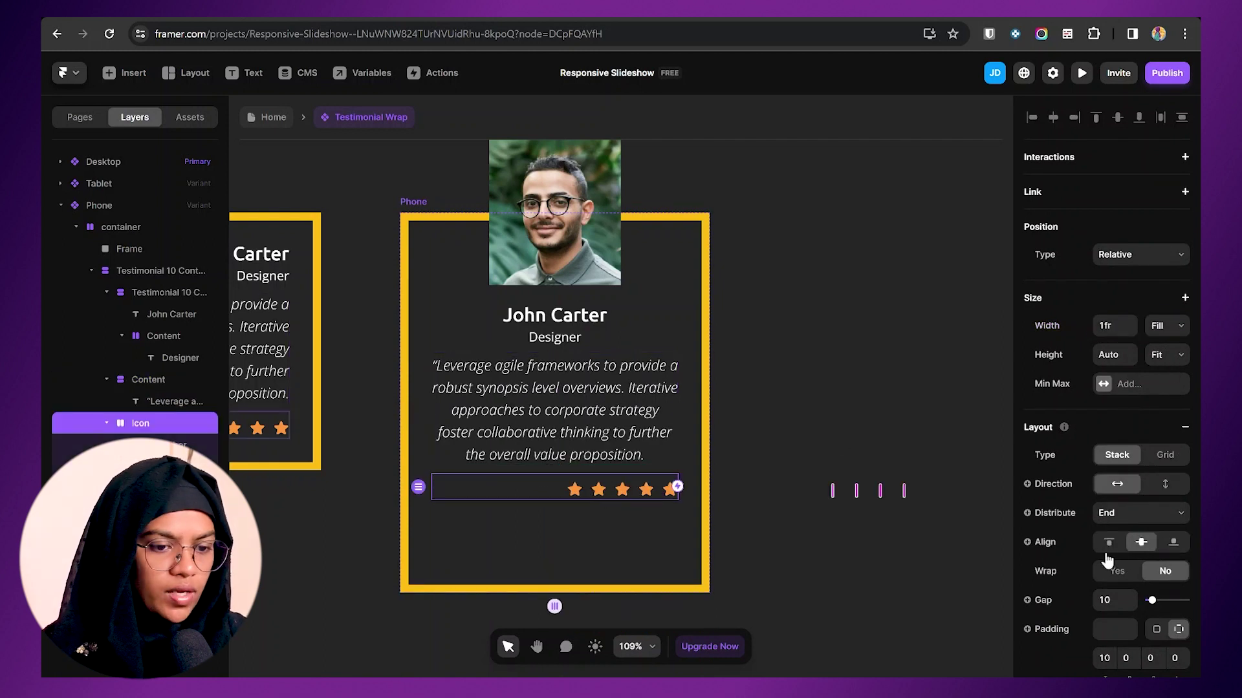
pyautogui.click(1105, 513)
pyautogui.click(1109, 542)
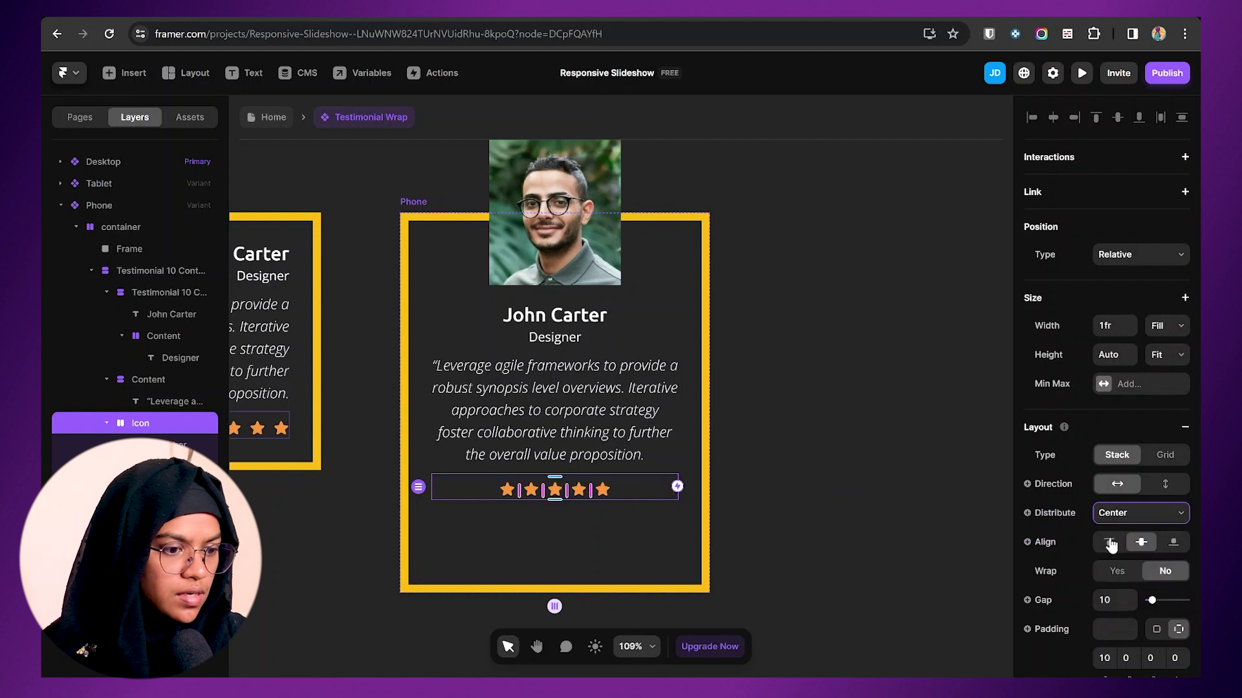
# - Set the Phone variant's testimonial content stack padding to 120 at the top and 40 at the bottom
pyautogui.click(521, 538)
pyautogui.write('60')
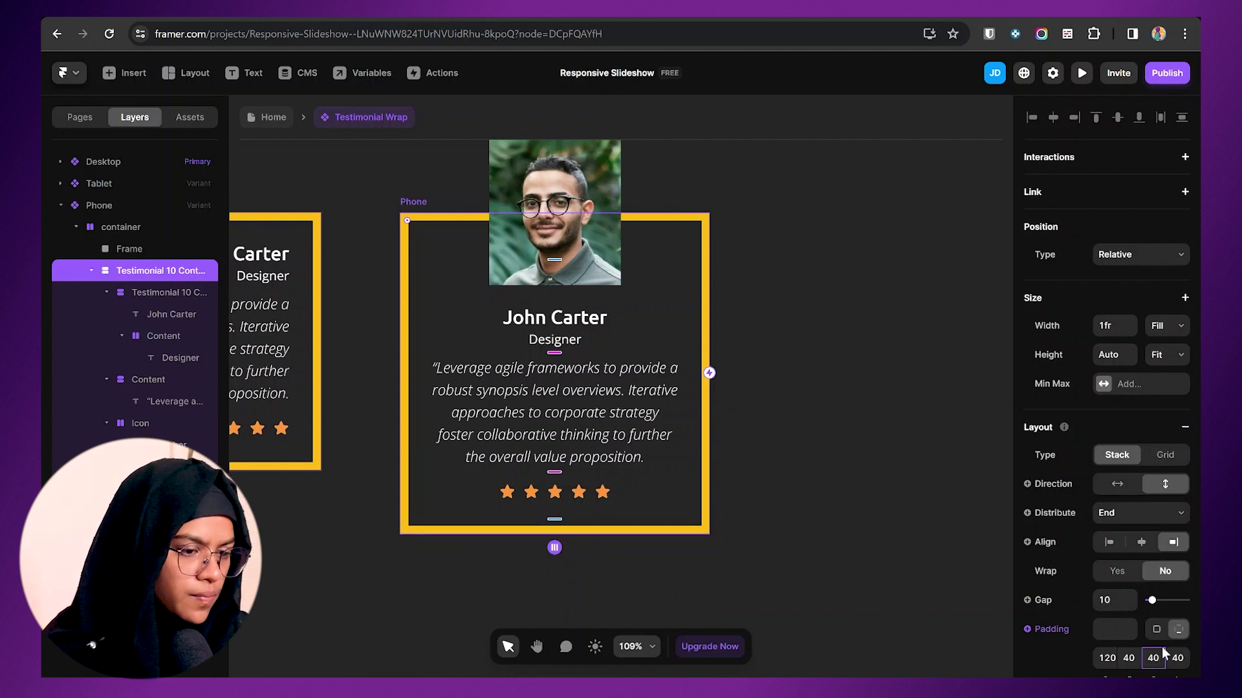
pyautogui.click(789, 485)
pyautogui.scroll(-3, 688, 437)
pyautogui.scroll(-2, 688, 437)
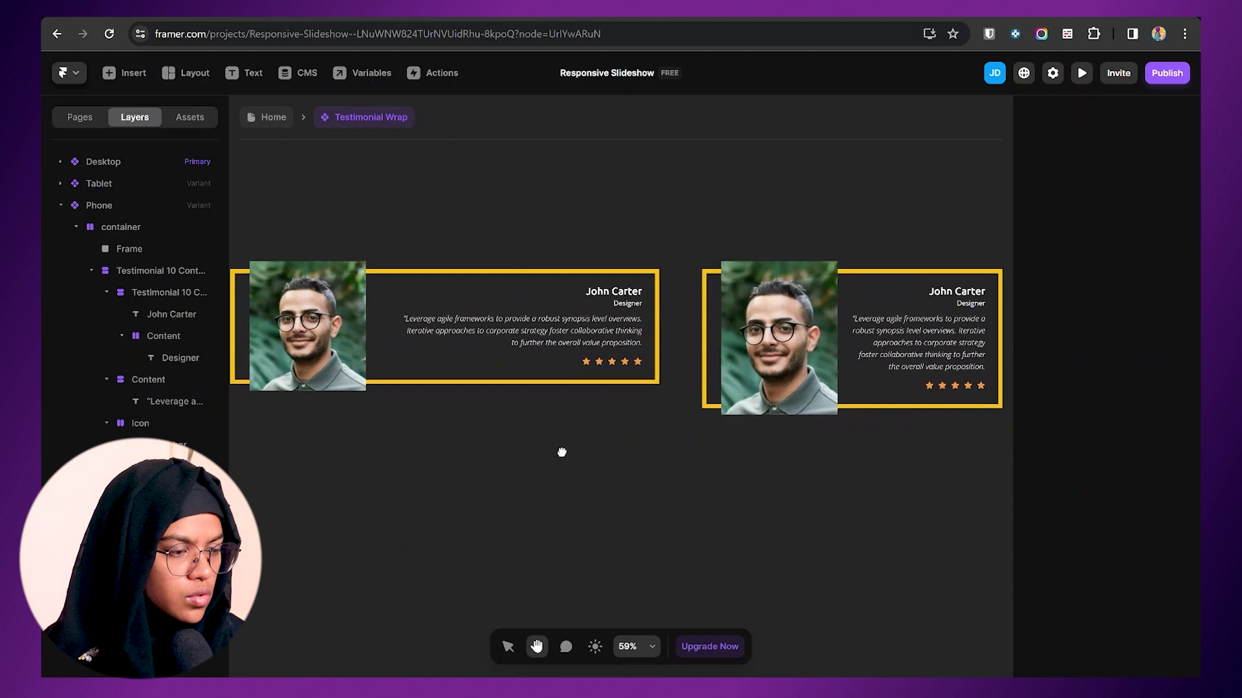
pyautogui.moveTo(562, 452); pyautogui.dragTo(614, 486)
pyautogui.click(308, 289)
pyautogui.click(772, 500)
pyautogui.hscroll(8, 647, 506)
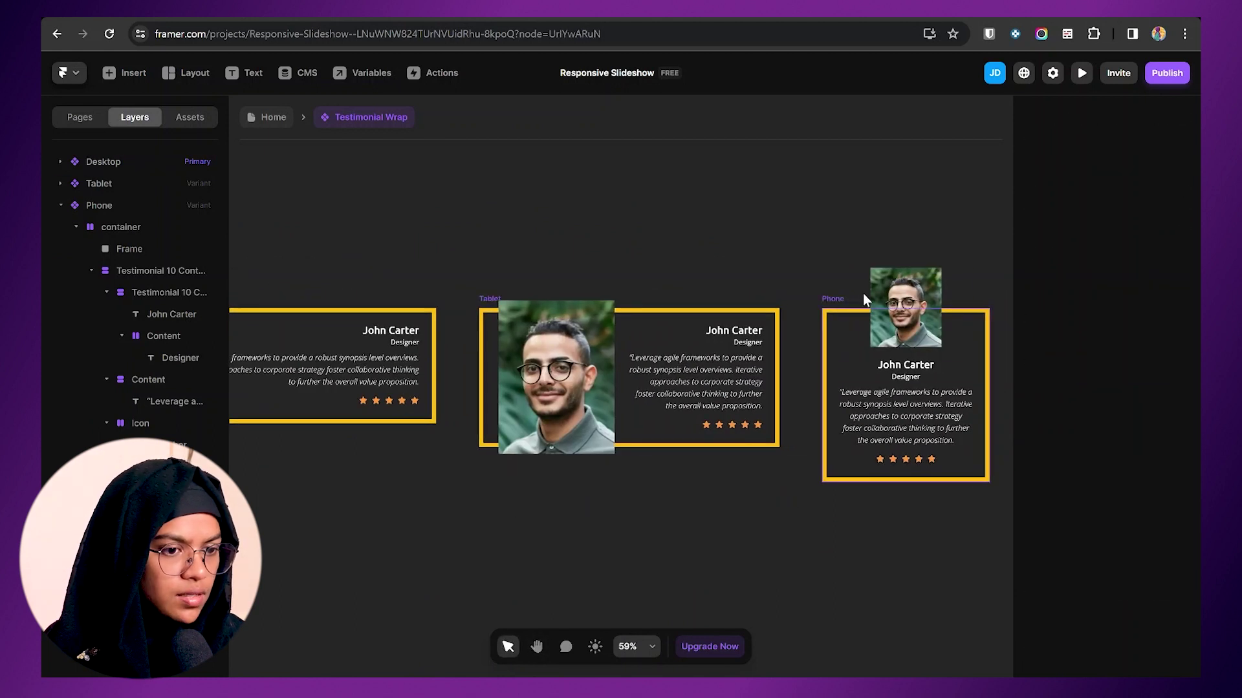
# - Leave the Testimonial Wrap component and return to the Home page
pyautogui.click(825, 304)
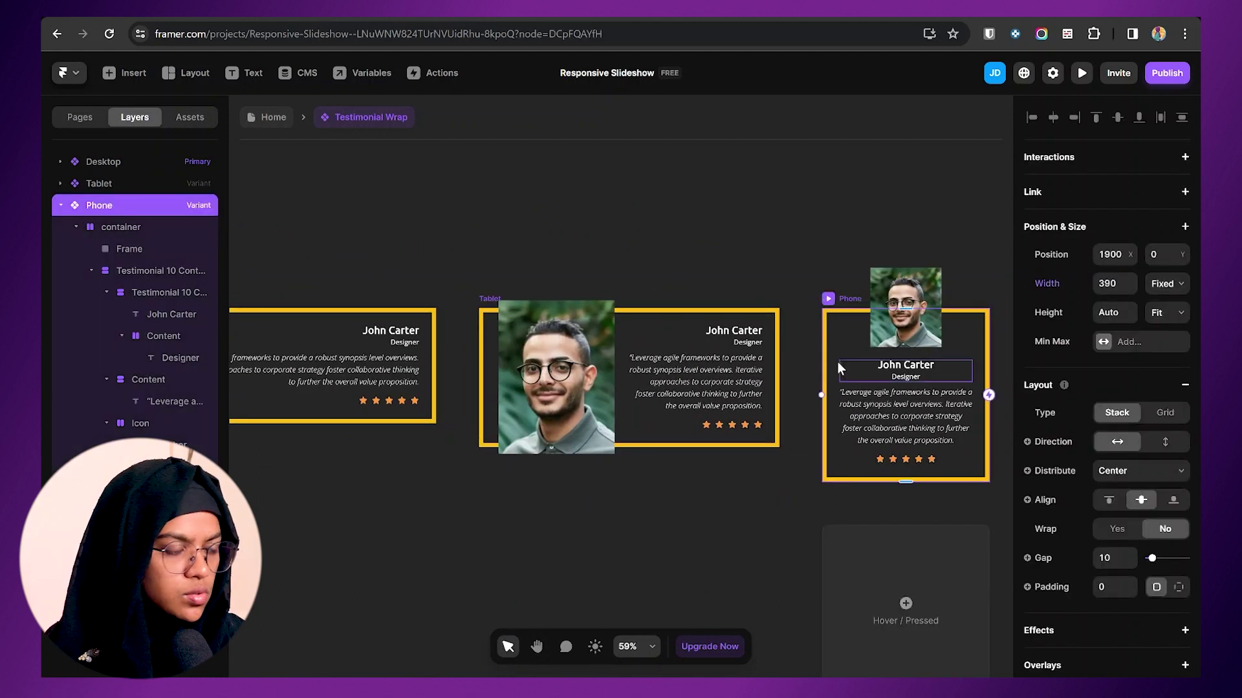
pyautogui.click(273, 124)
pyautogui.click(475, 372)
pyautogui.scroll(-1, 405, 330)
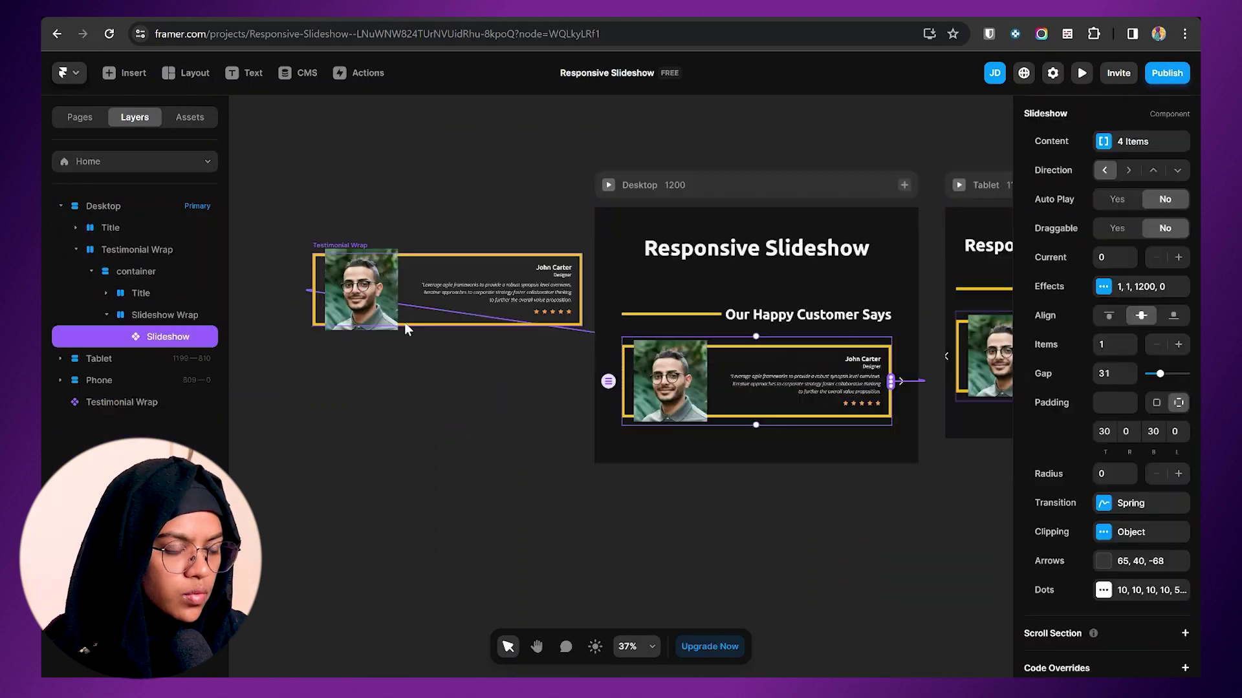
pyautogui.scroll(1, 405, 329)
pyautogui.scroll(1, 408, 330)
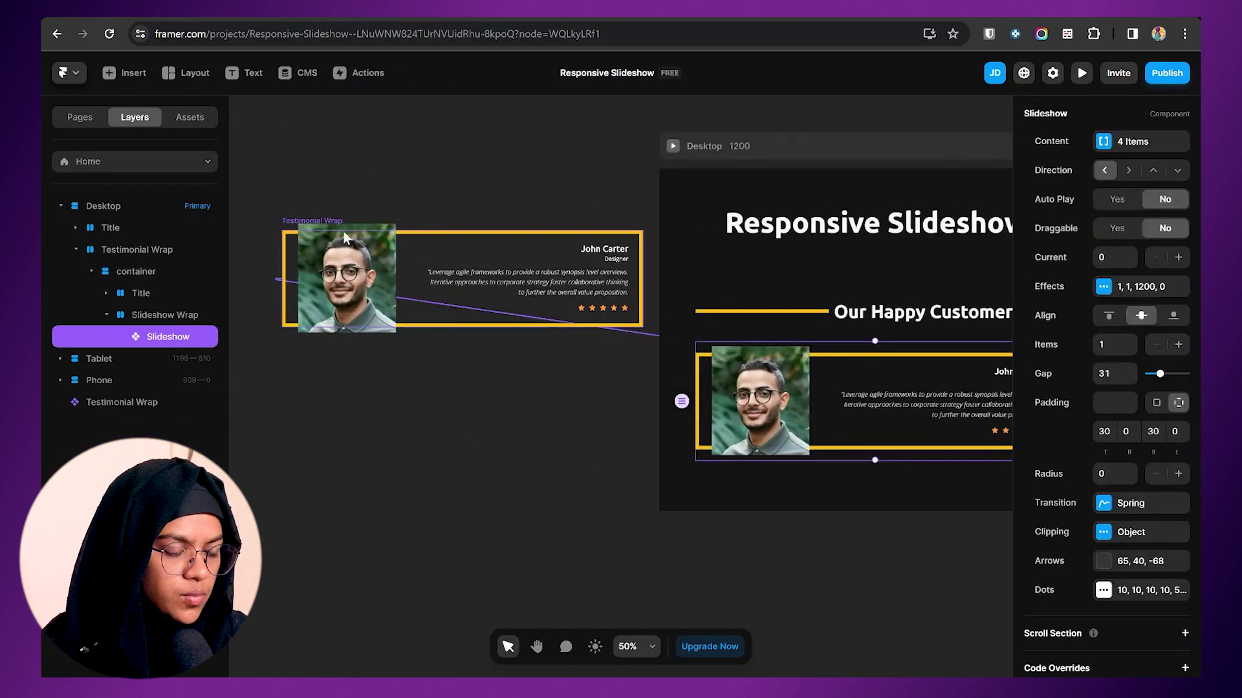
pyautogui.click(397, 401)
# - Duplicate the testimonial card below the original and replace the copy's image with About-Team-2.jpg
pyautogui.click(355, 304)
pyautogui.hscroll(-3, 354, 304)
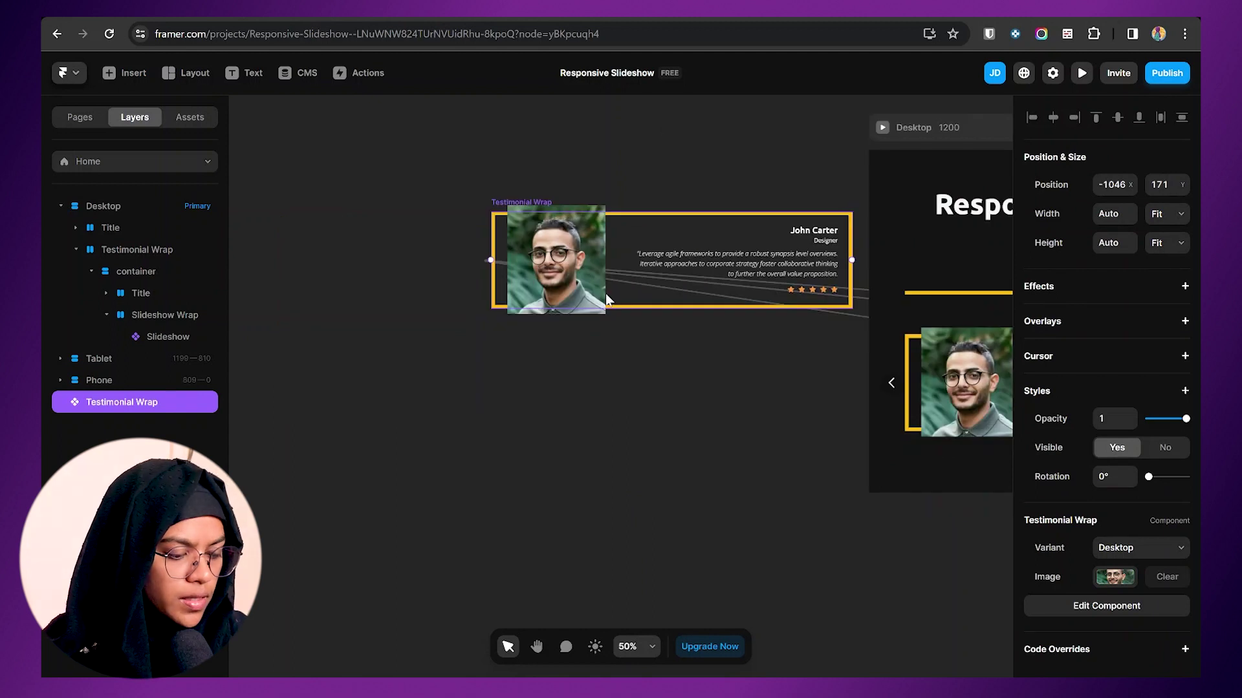
pyautogui.moveTo(606, 267); pyautogui.dragTo(608, 422)
pyautogui.click(593, 419)
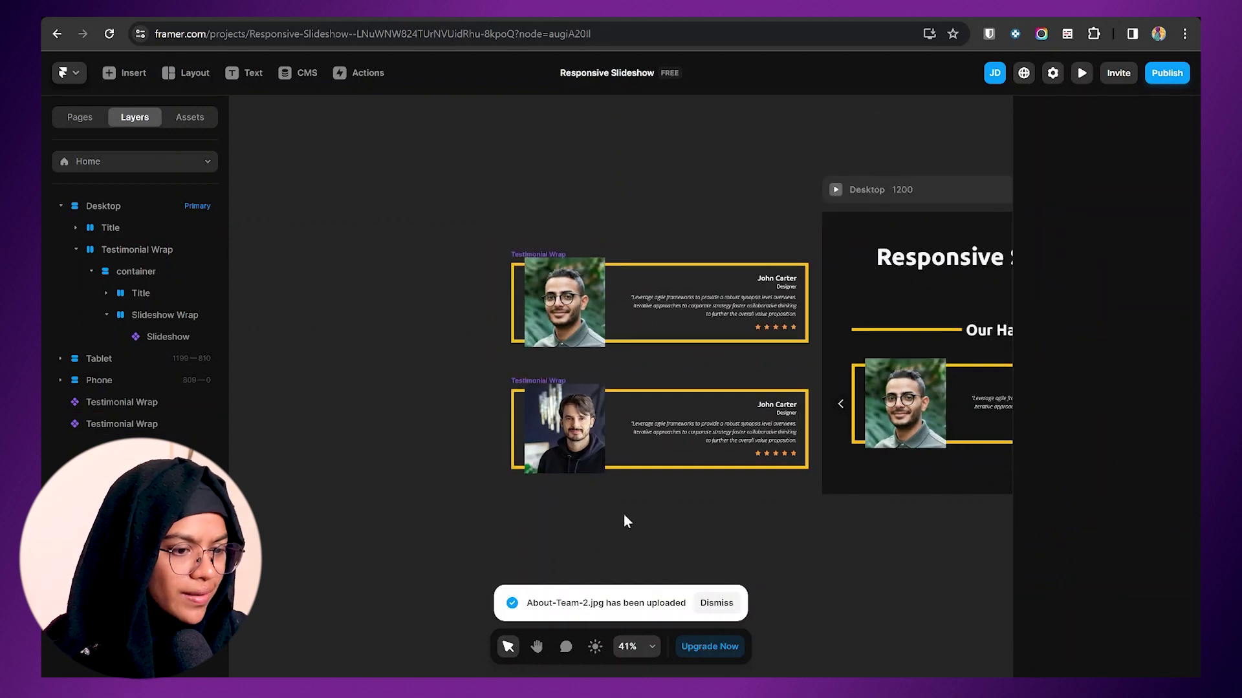
pyautogui.hscroll(5, 623, 514)
pyautogui.scroll(-1, 624, 514)
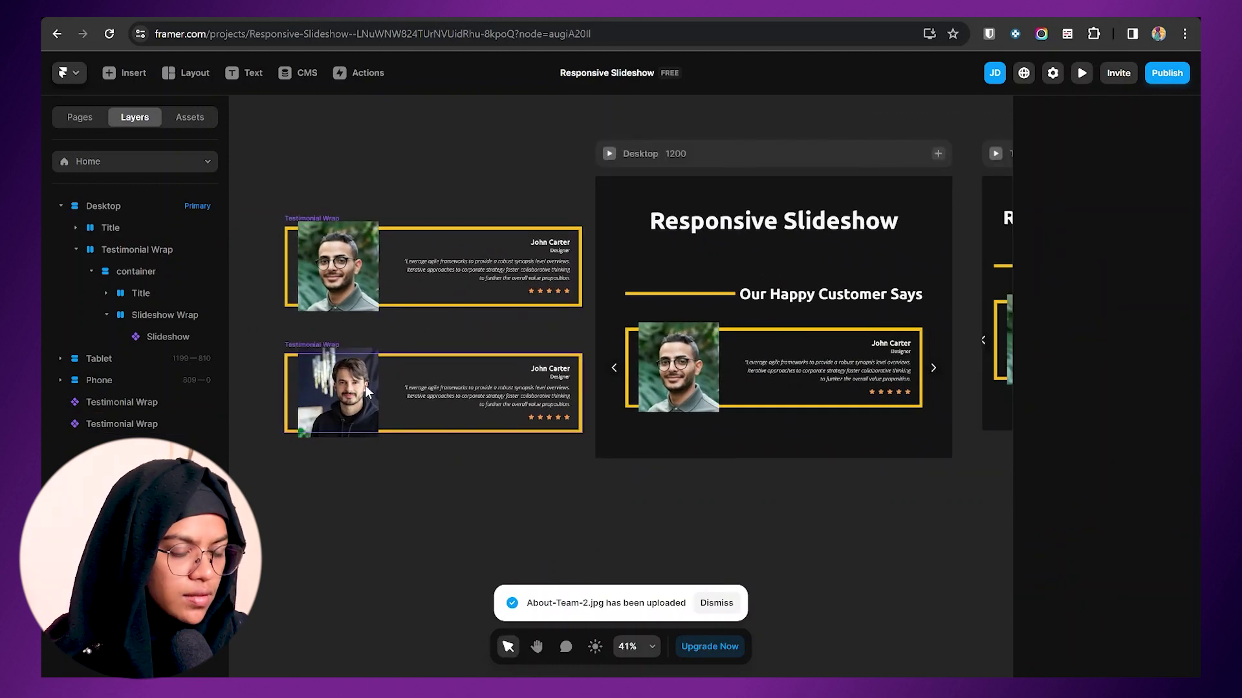
# - Connect the second testimonial card to the Desktop slideshow as additional slide content
pyautogui.click(921, 374)
pyautogui.moveTo(924, 374); pyautogui.dragTo(874, 447)
pyautogui.moveTo(618, 413); pyautogui.dragTo(560, 389)
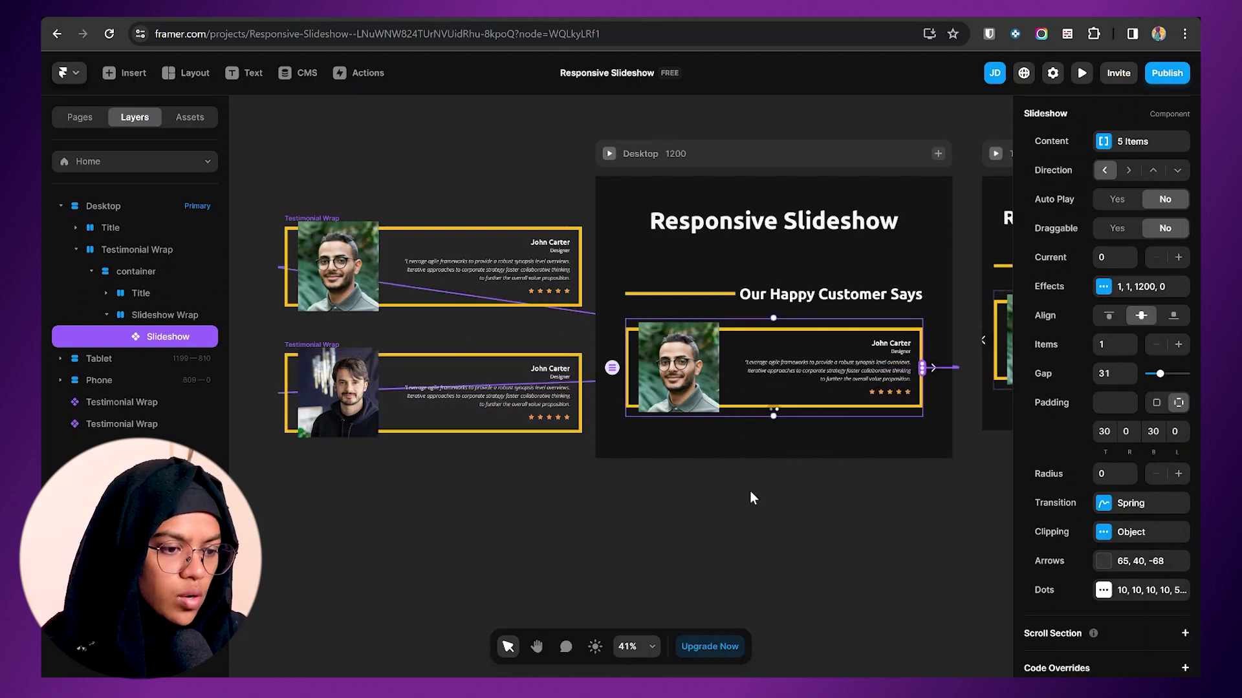
pyautogui.scroll(-2, 742, 500)
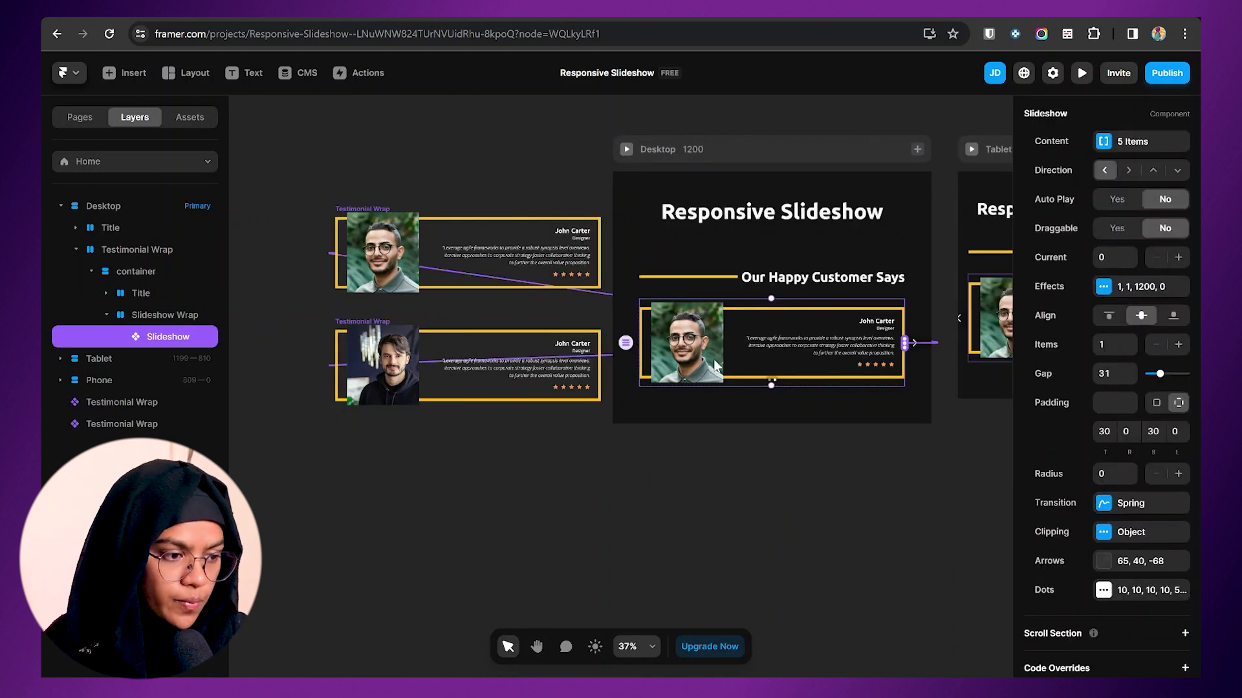
# - Duplicate both Desktop testimonial cards, placing the two copies below the originals in the same column
pyautogui.click(98, 423)
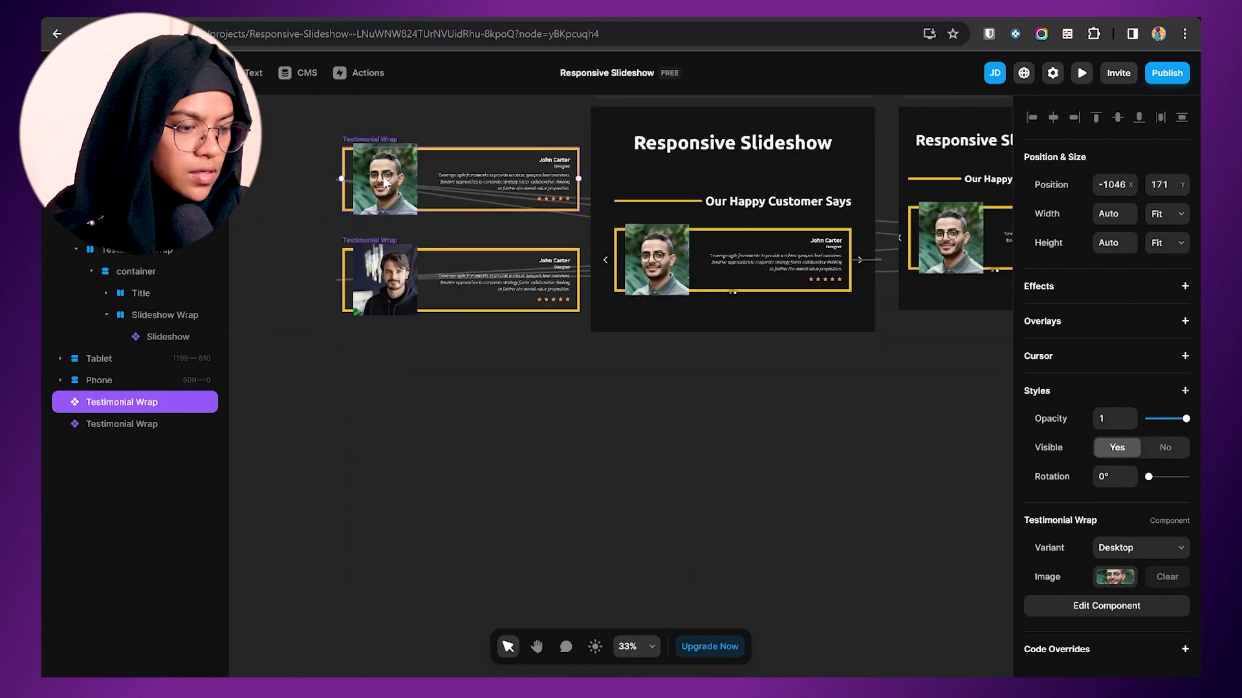
pyautogui.keyDown('alt'); pyautogui.moveTo(385, 172); pyautogui.dragTo(385, 366); pyautogui.keyUp('alt')
pyautogui.moveTo(385, 279); pyautogui.dragTo(385, 459)
pyautogui.hotkey('ctrl', 'z')
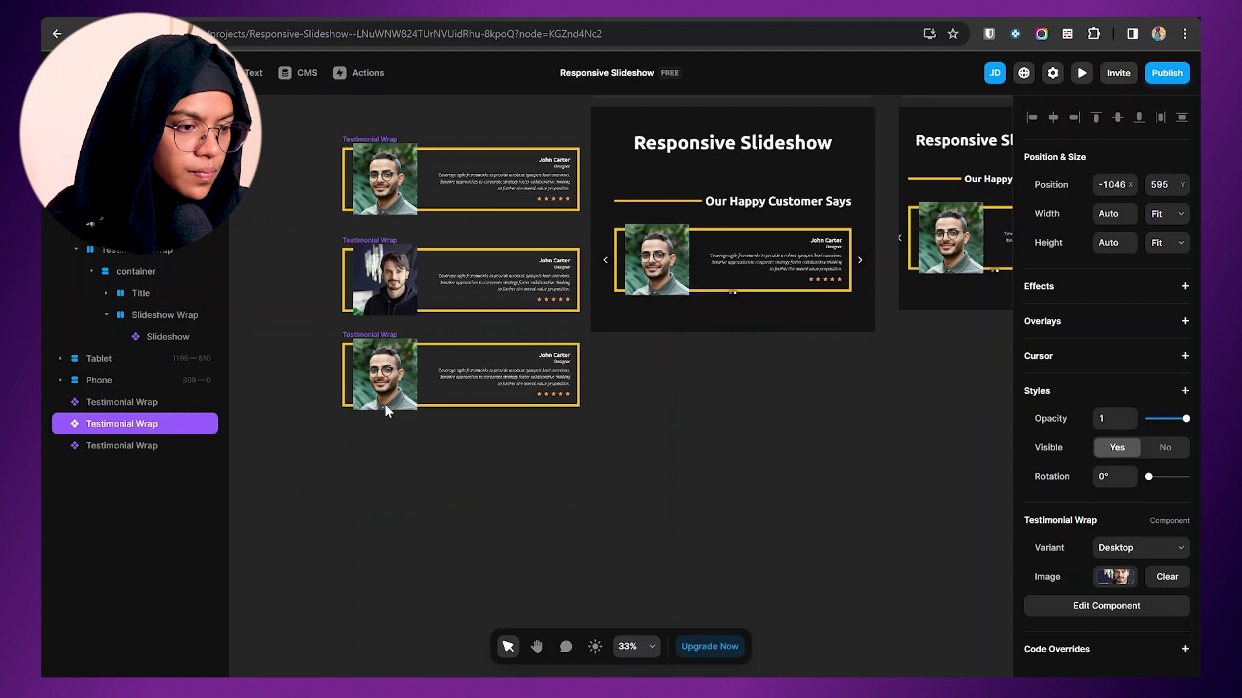
pyautogui.keyDown('alt'); pyautogui.moveTo(393, 257); pyautogui.dragTo(399, 453); pyautogui.keyUp('alt')
# - Switch the two lower testimonial card copies to the Tablet variant
pyautogui.click(421, 371)
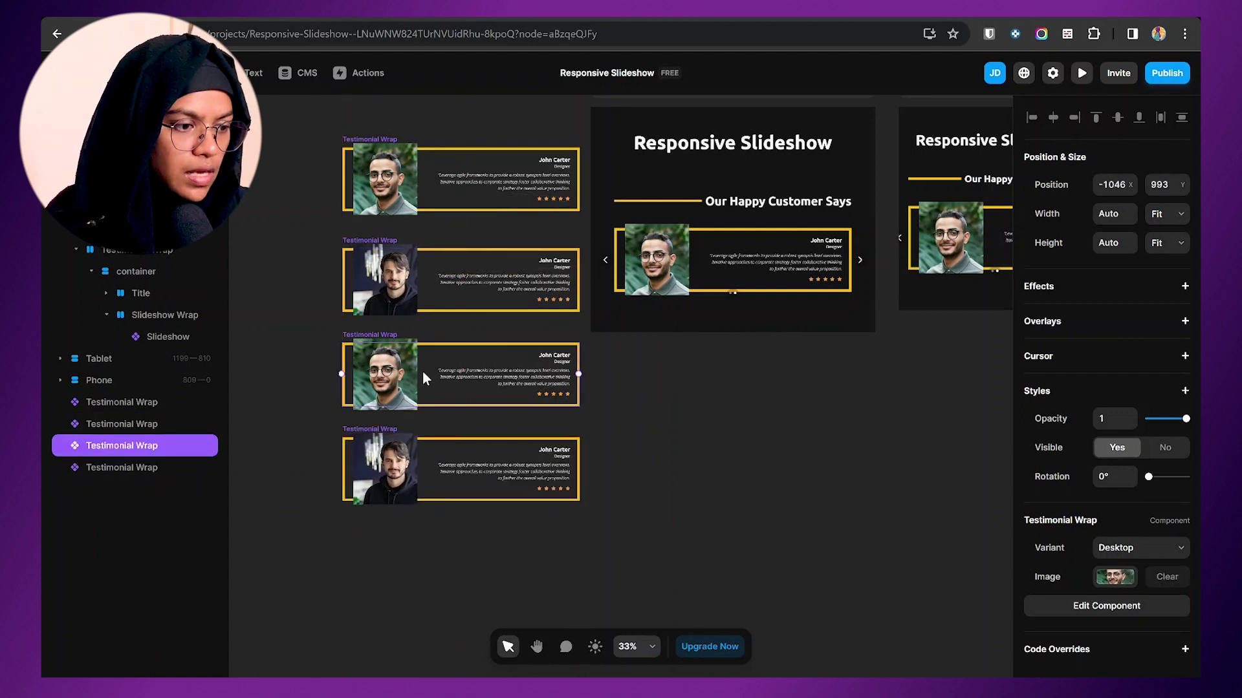
pyautogui.click(1162, 557)
pyautogui.click(1144, 569)
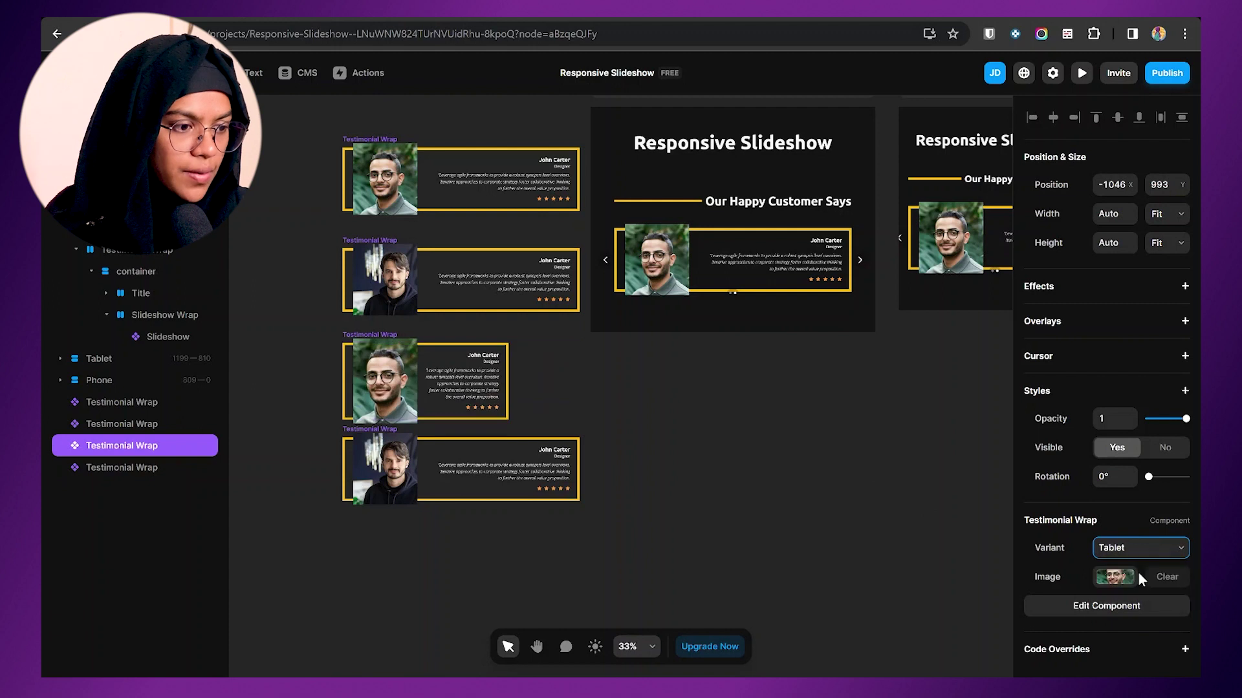
pyautogui.click(407, 469)
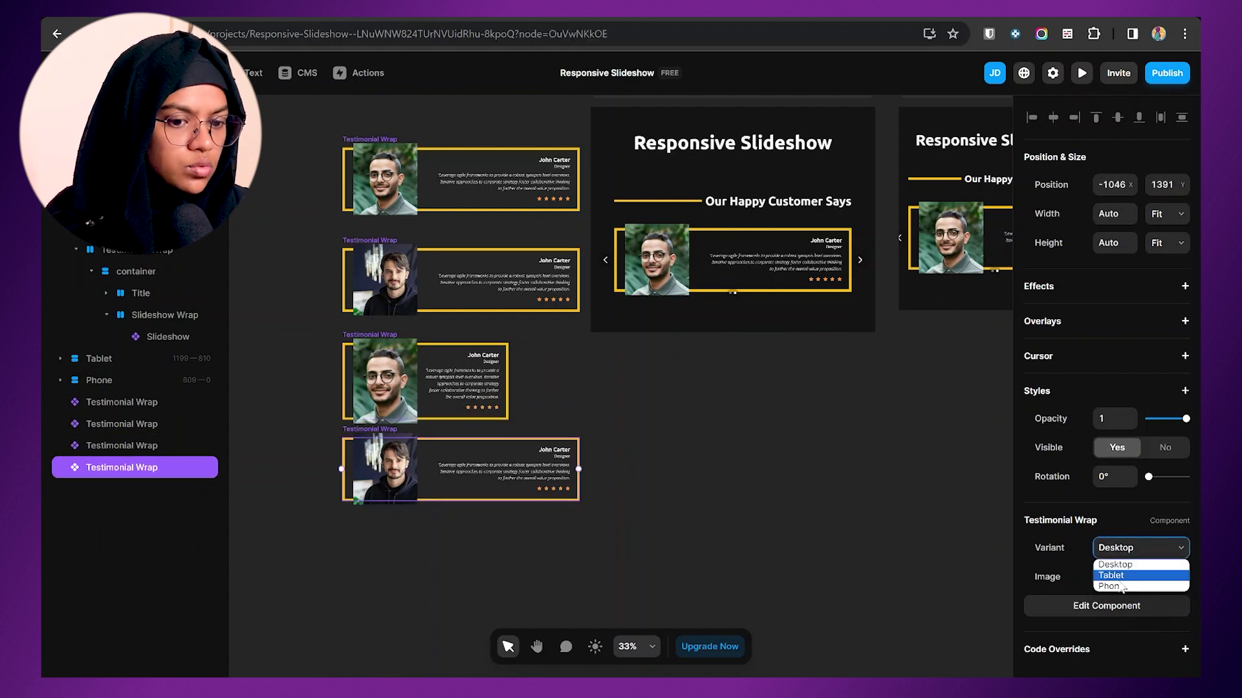
pyautogui.click(1121, 578)
pyautogui.scroll(-2, 401, 388)
# - Duplicate both Tablet testimonial cards and place the copies below them
pyautogui.click(398, 281)
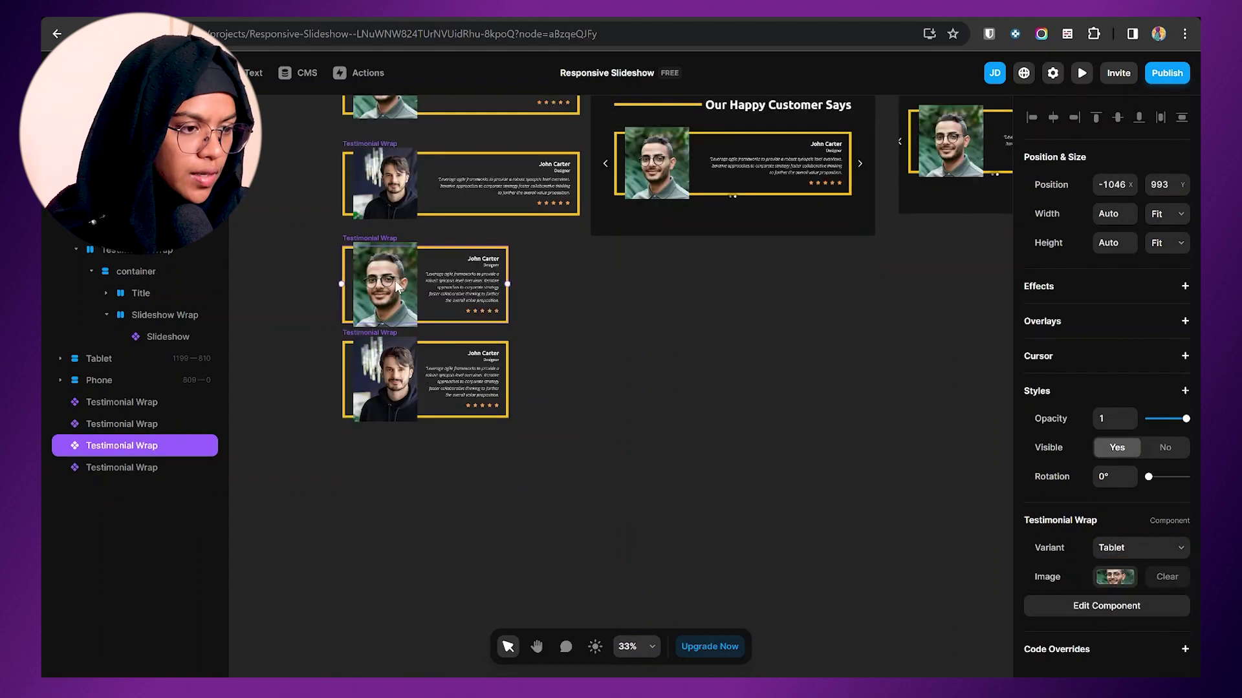
pyautogui.hotkey('ctrl', 'd')
pyautogui.hotkey('ctrl', 'd')
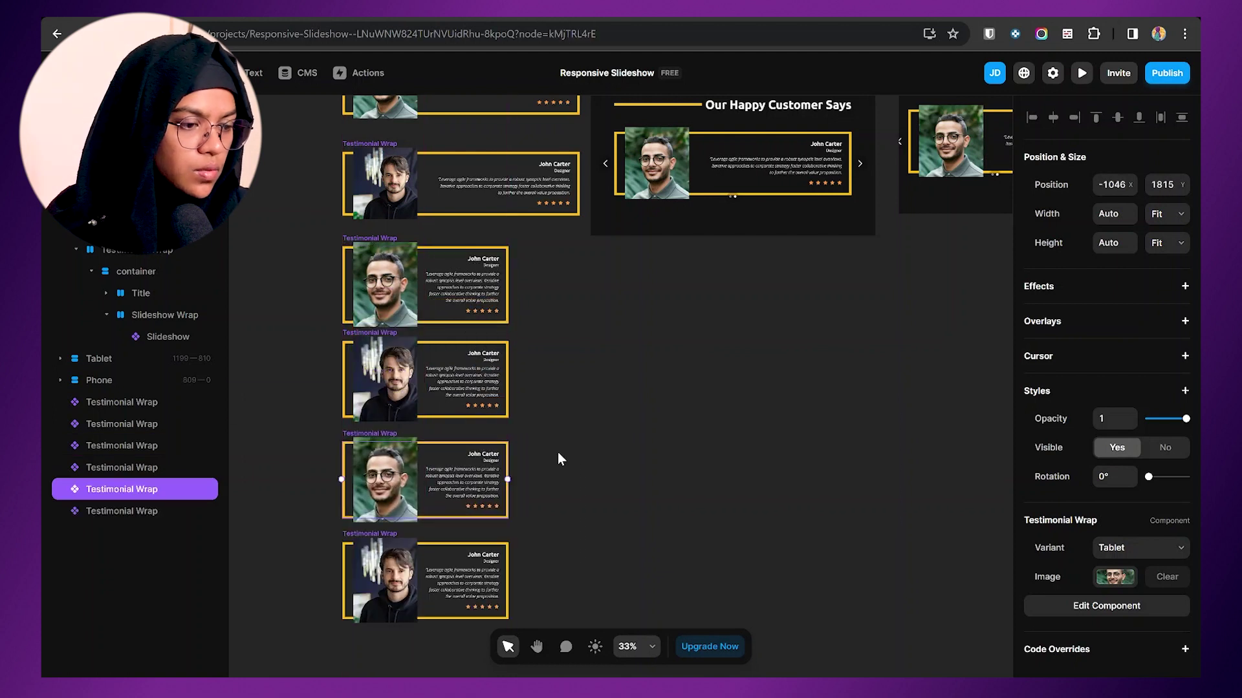
# - Switch the two newest testimonial card copies to the Phone variant
pyautogui.click(1139, 547)
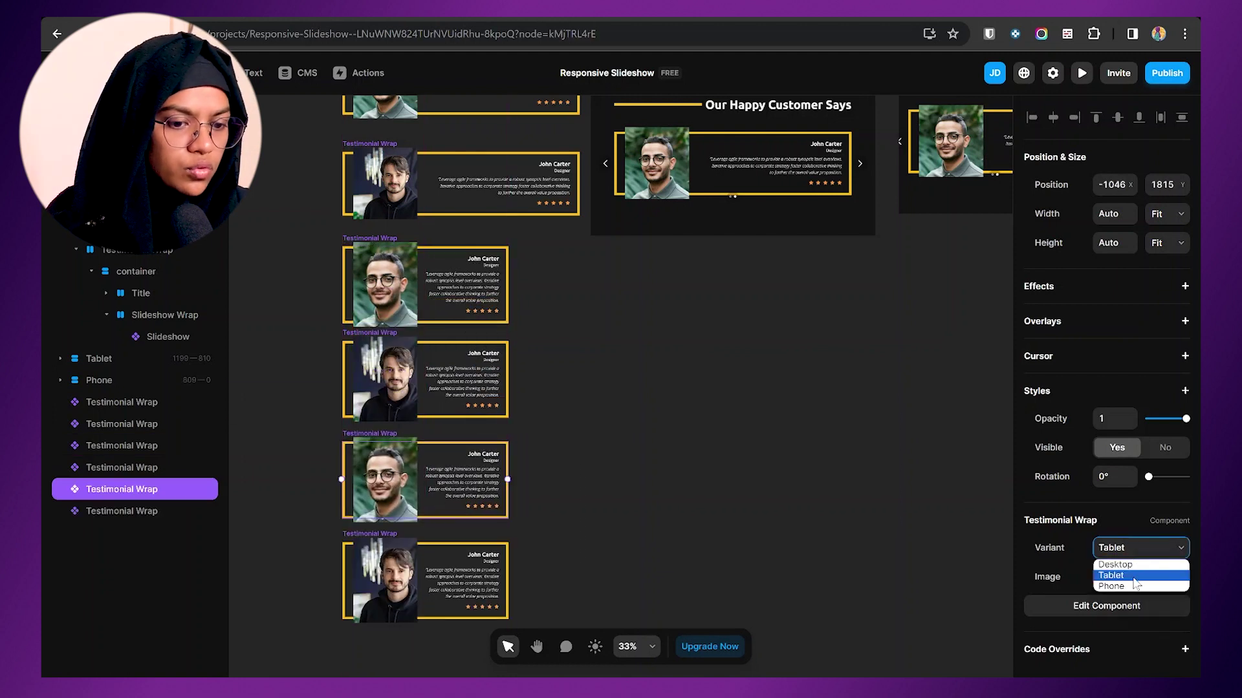
pyautogui.click(1128, 589)
pyautogui.click(426, 578)
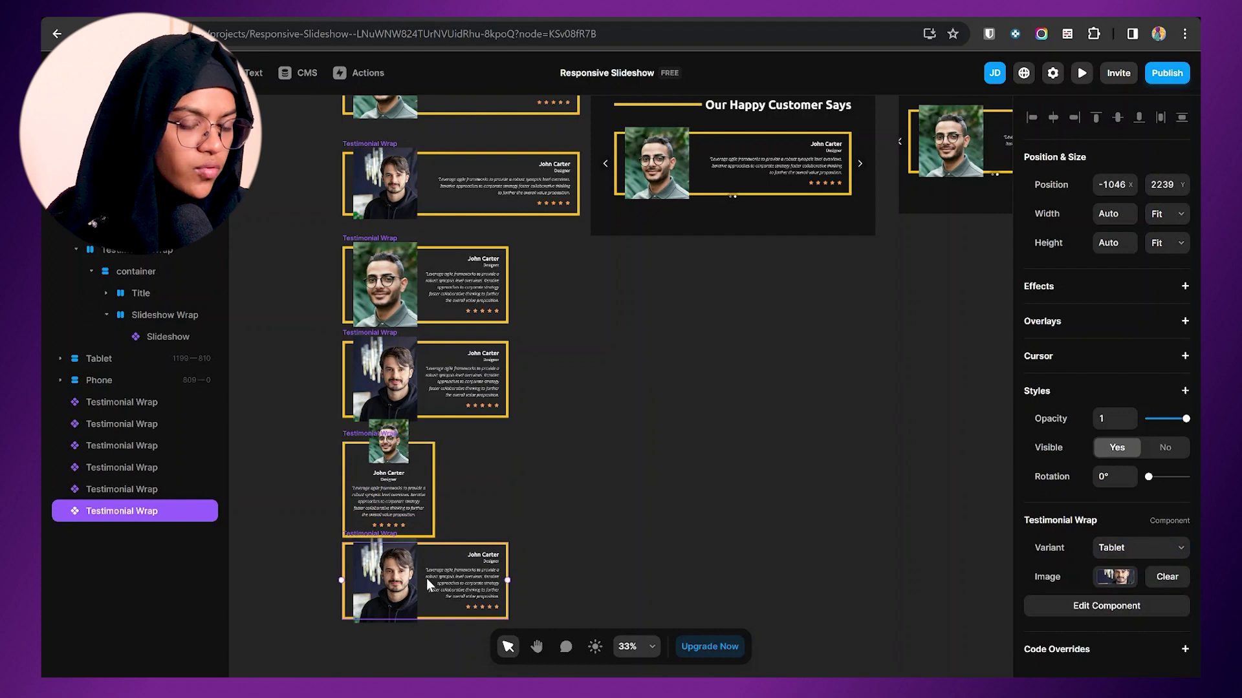
pyautogui.click(1103, 548)
pyautogui.click(1109, 589)
pyautogui.click(570, 427)
pyautogui.scroll(-1, 507, 401)
pyautogui.scroll(2, 441, 377)
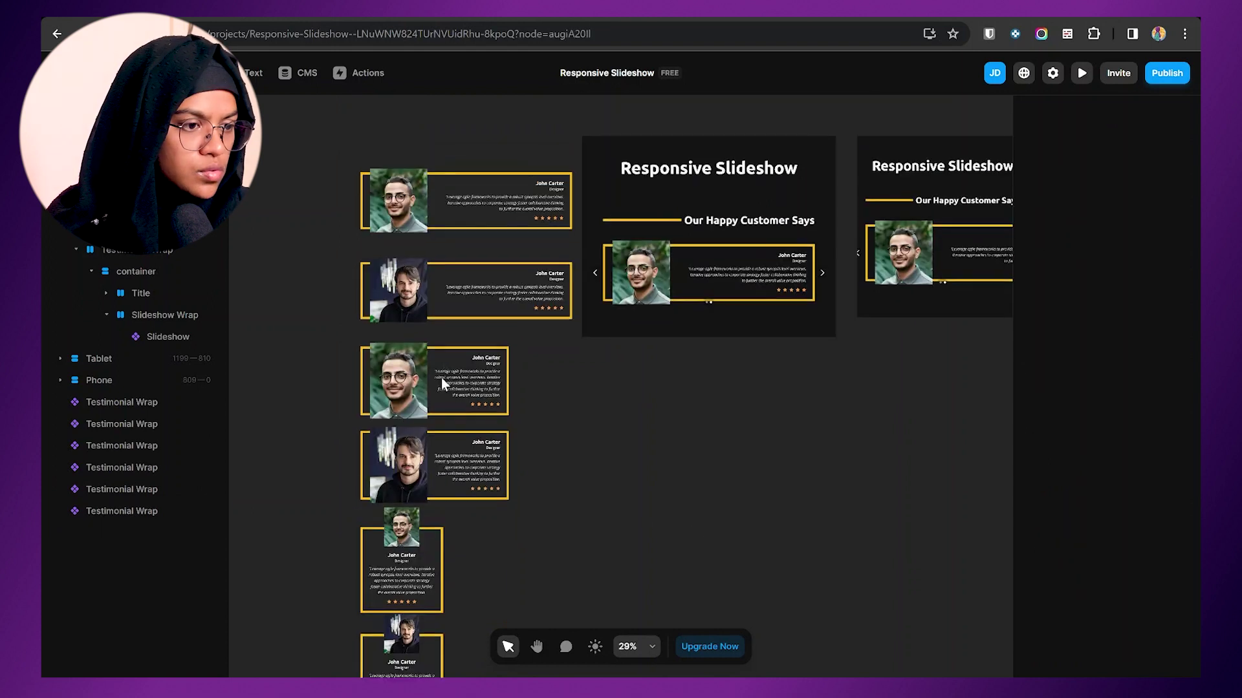
# - Examine the Desktop, Tablet and Phone testimonial cards and how the slideshow displays on the Desktop and Tablet breakpoints
pyautogui.click(387, 162)
pyautogui.scroll(-2, 427, 328)
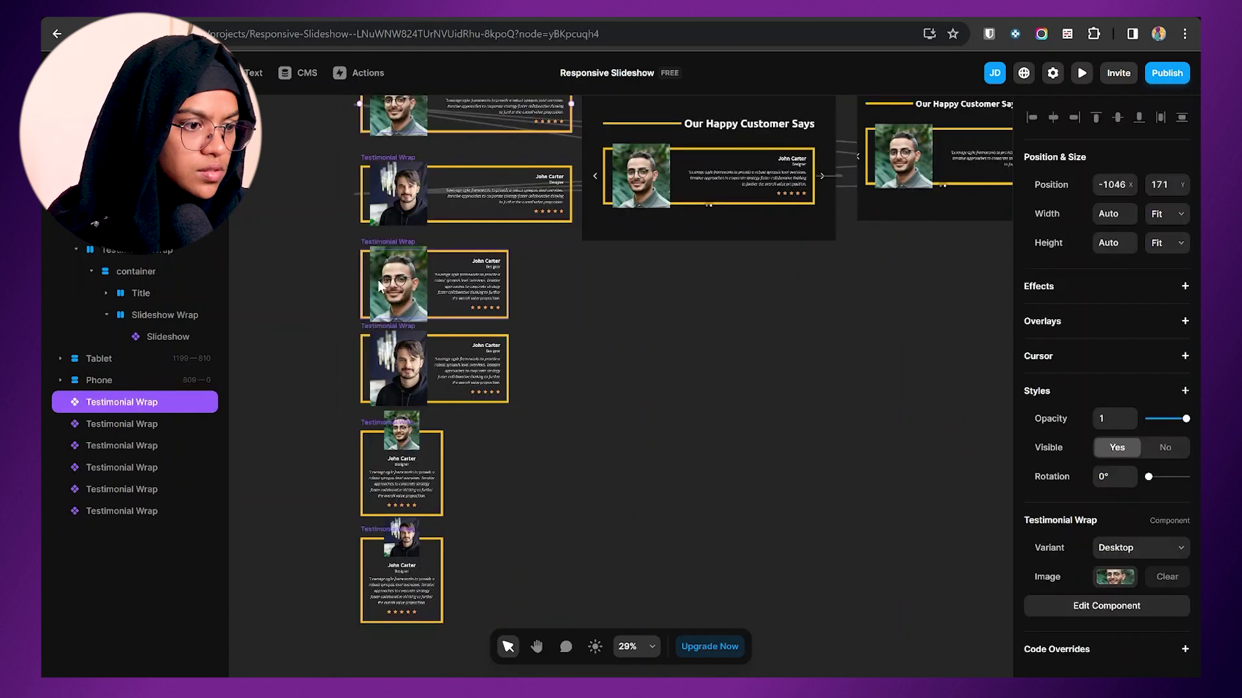
pyautogui.click(379, 284)
pyautogui.scroll(-2, 473, 468)
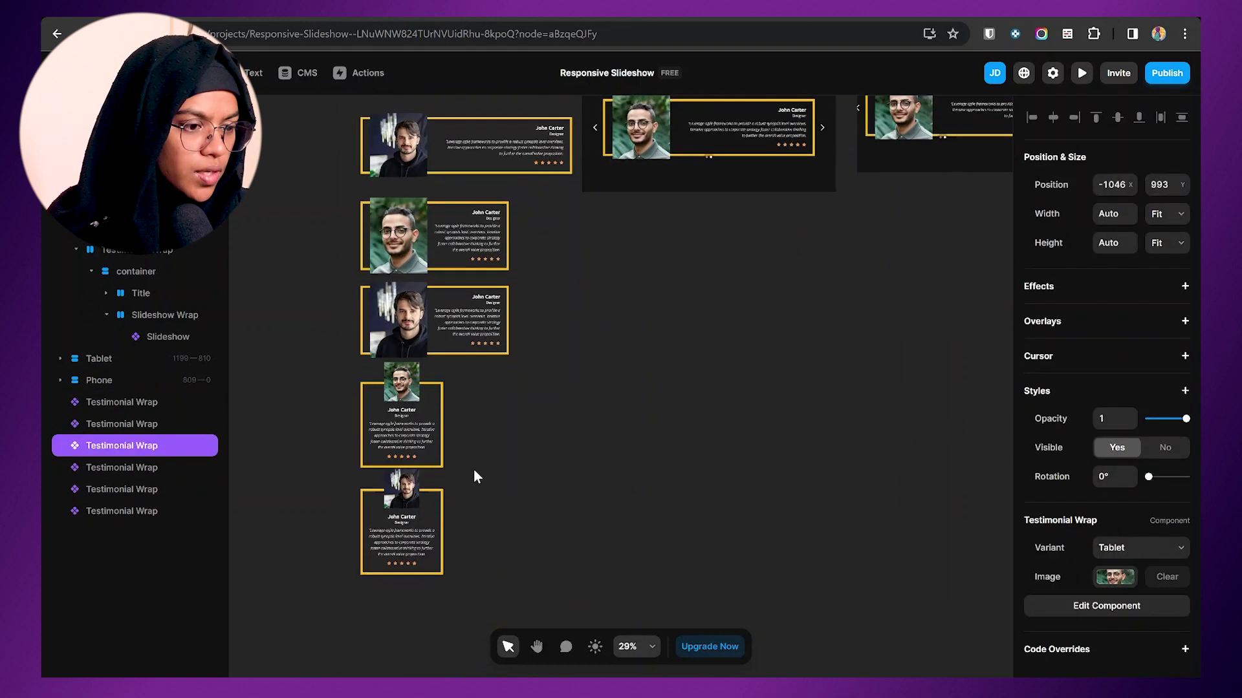
pyautogui.click(424, 397)
pyautogui.scroll(2, 577, 448)
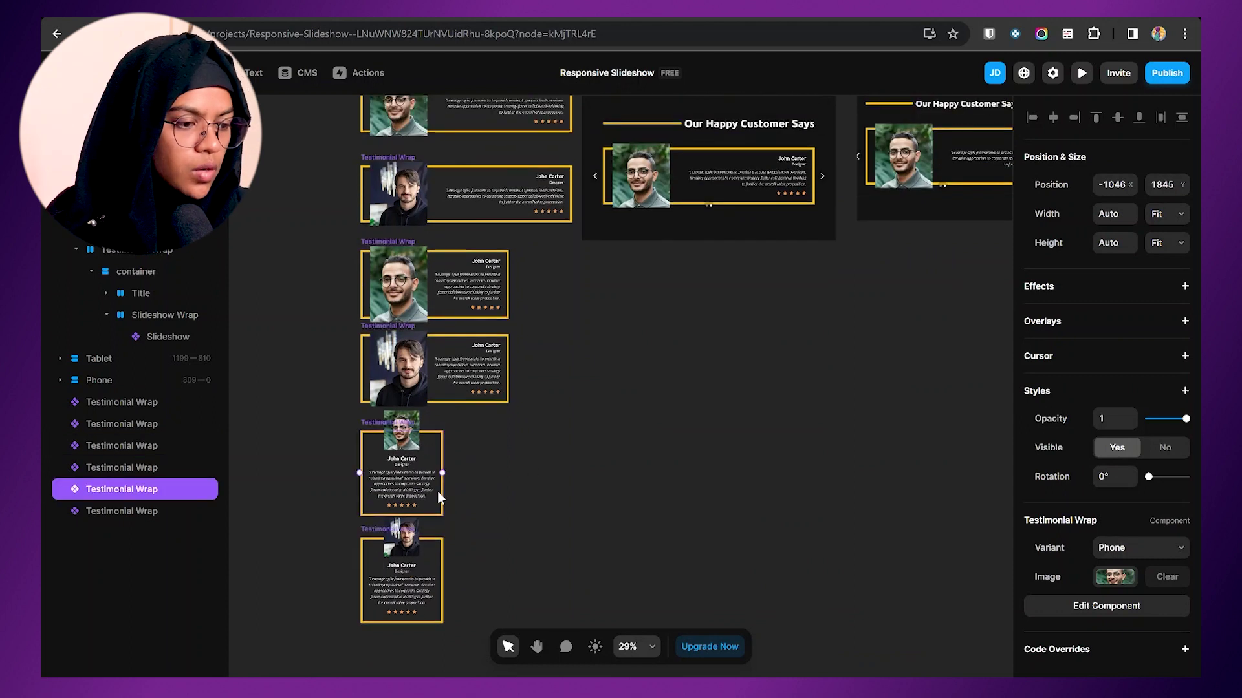
pyautogui.click(668, 183)
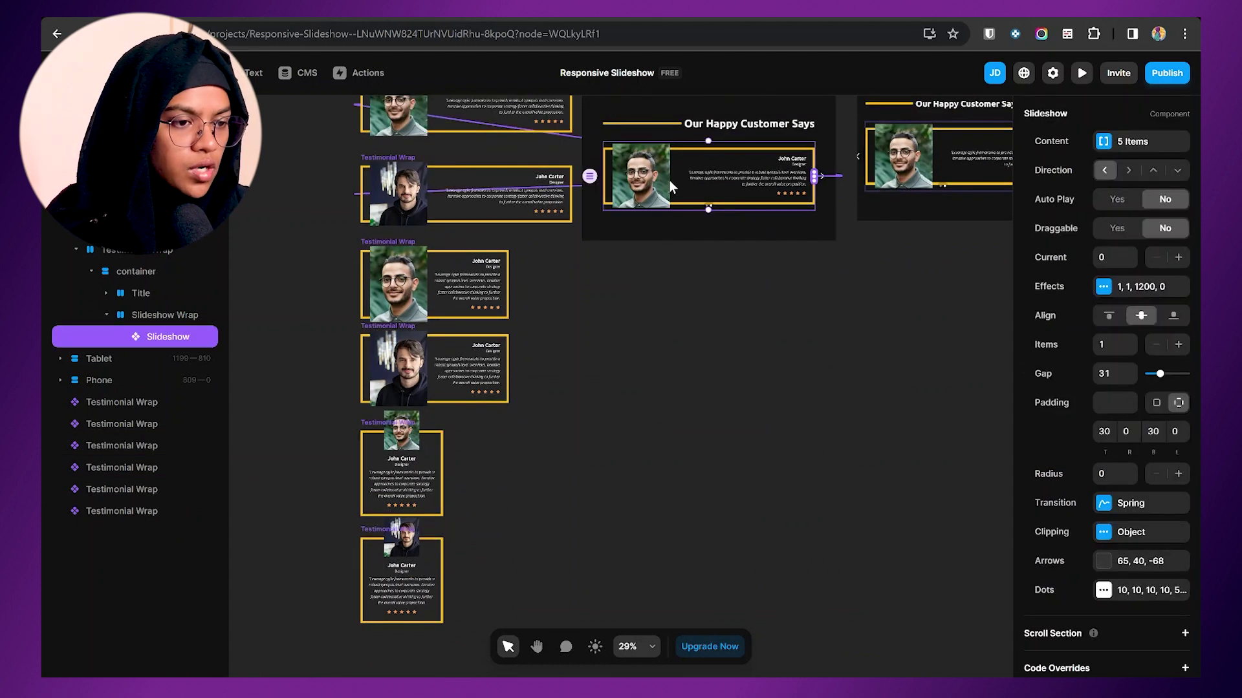
pyautogui.scroll(3, 695, 274)
pyautogui.scroll(4, 695, 273)
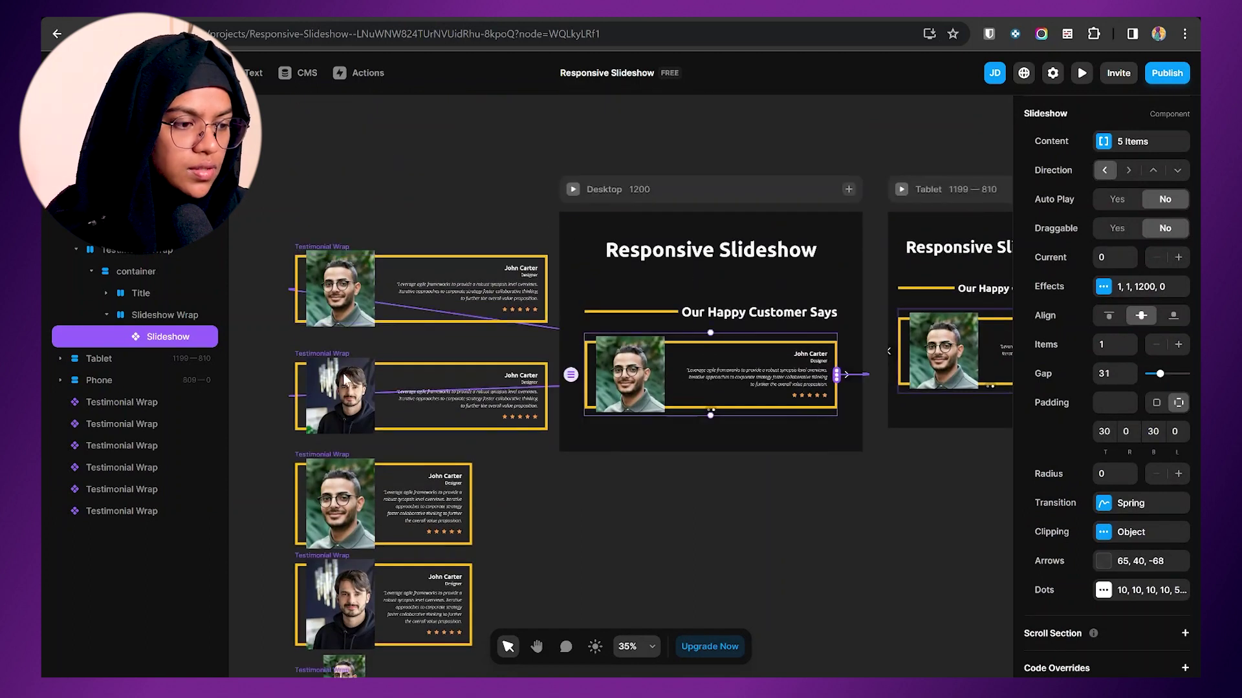
pyautogui.click(702, 498)
pyautogui.hscroll(5, 701, 498)
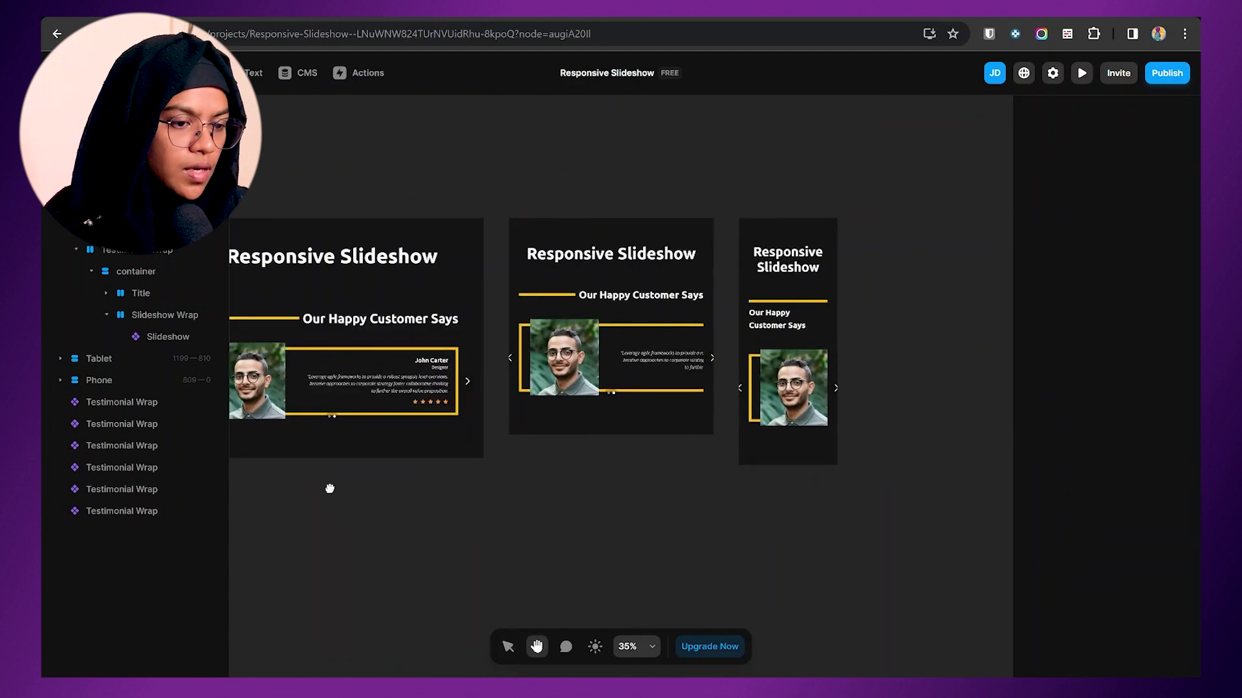
pyautogui.click(628, 357)
pyautogui.scroll(-2, 705, 371)
pyautogui.hscroll(-4, 705, 371)
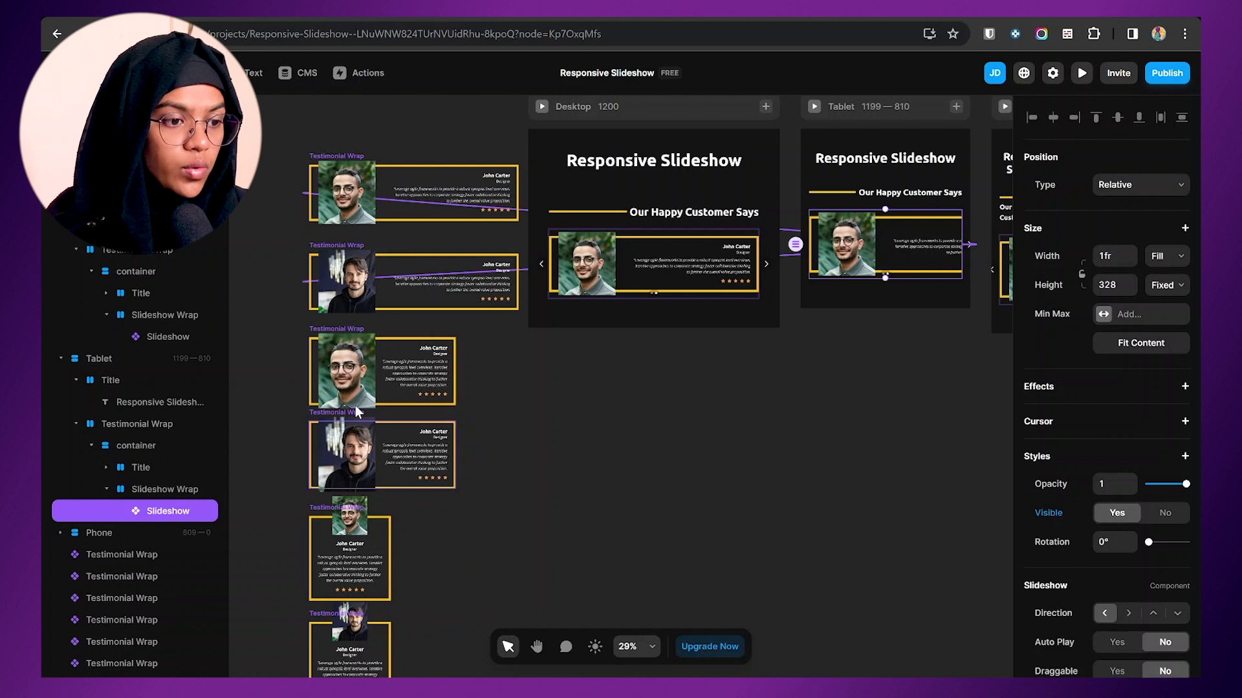
# - Insert two additional Slideshow components into the Desktop breakpoint's Slideshow Wrap
pyautogui.click(176, 339)
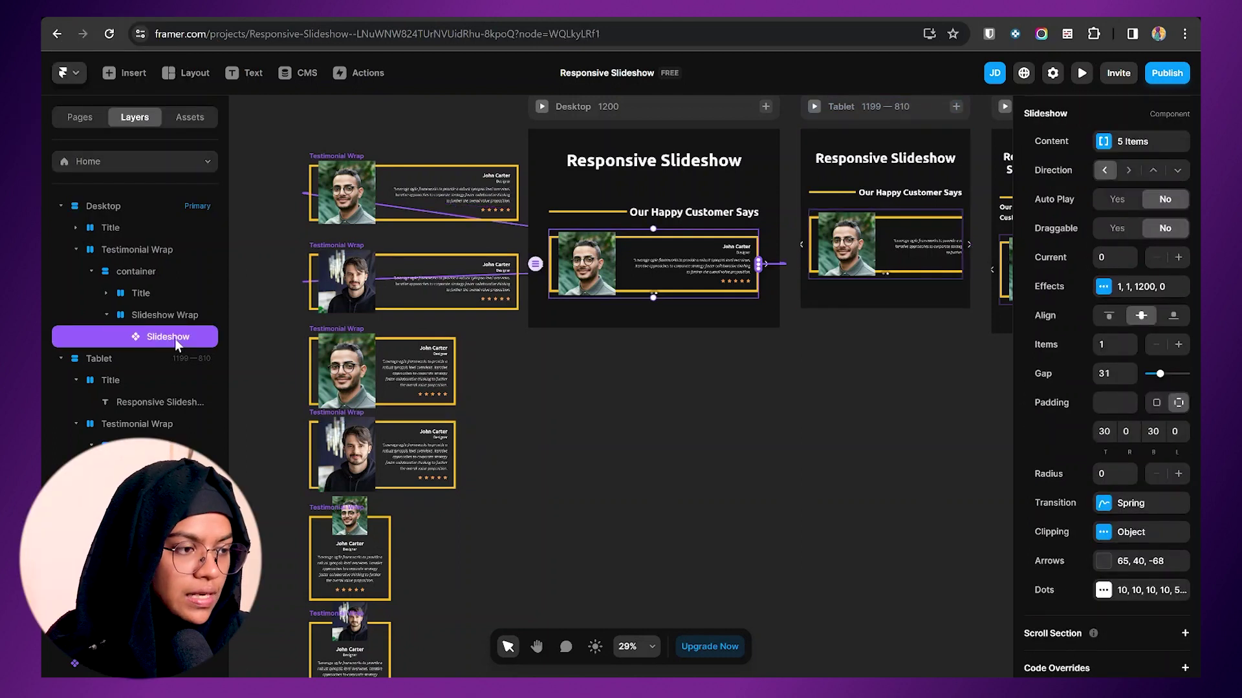
pyautogui.click(132, 75)
pyautogui.write('sl')
pyautogui.moveTo(133, 382); pyautogui.dragTo(580, 285)
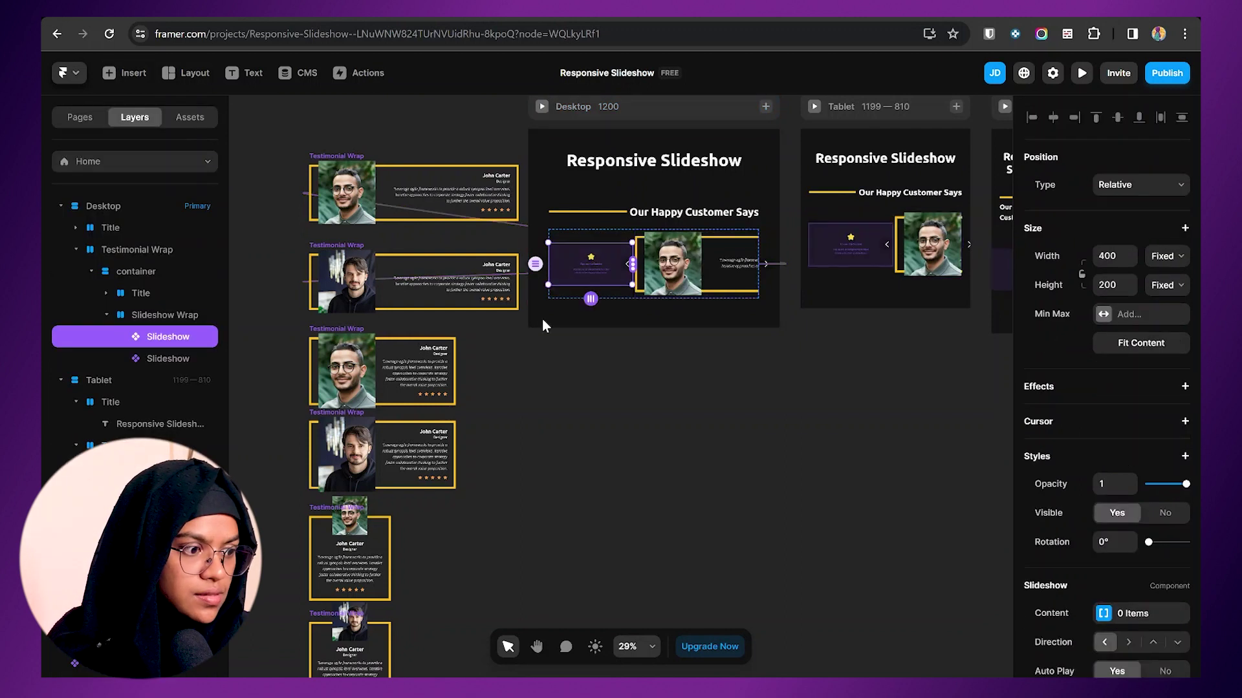
pyautogui.click(129, 79)
pyautogui.moveTo(138, 197); pyautogui.dragTo(657, 266)
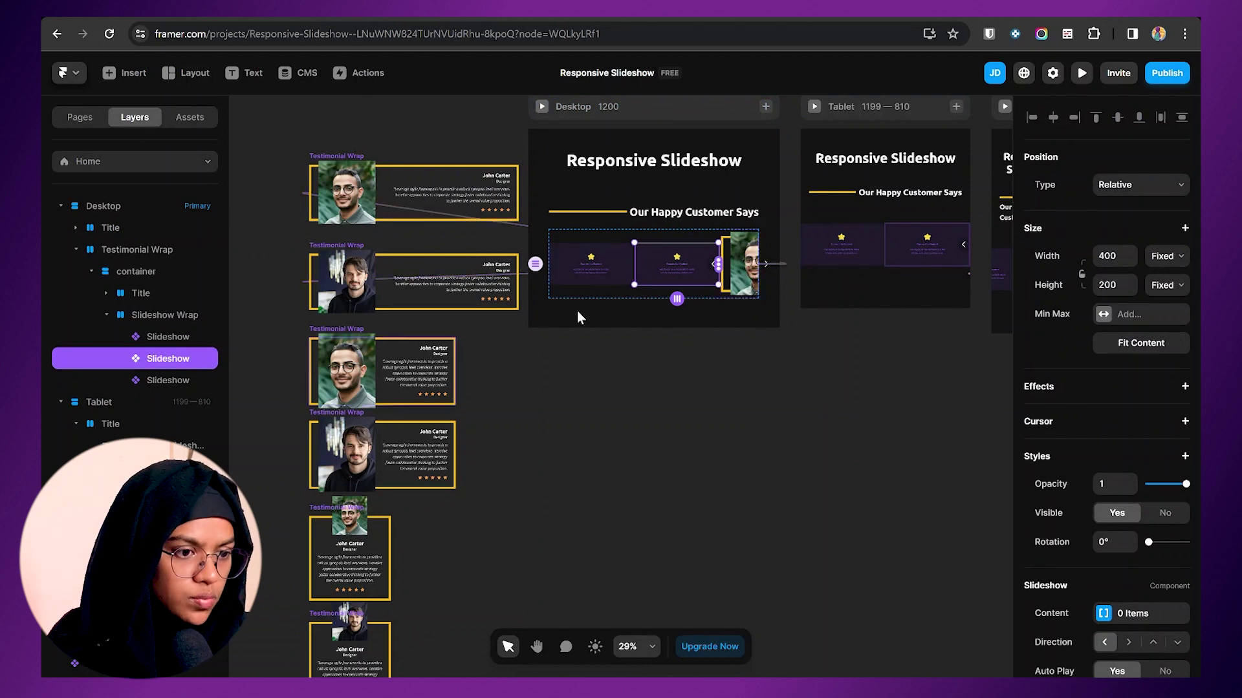
# - Move the original testimonial slideshow to the first position in the Slideshow Wrap, ahead of the two empty ones
pyautogui.click(179, 381)
pyautogui.press('Left')
pyautogui.press('Left')
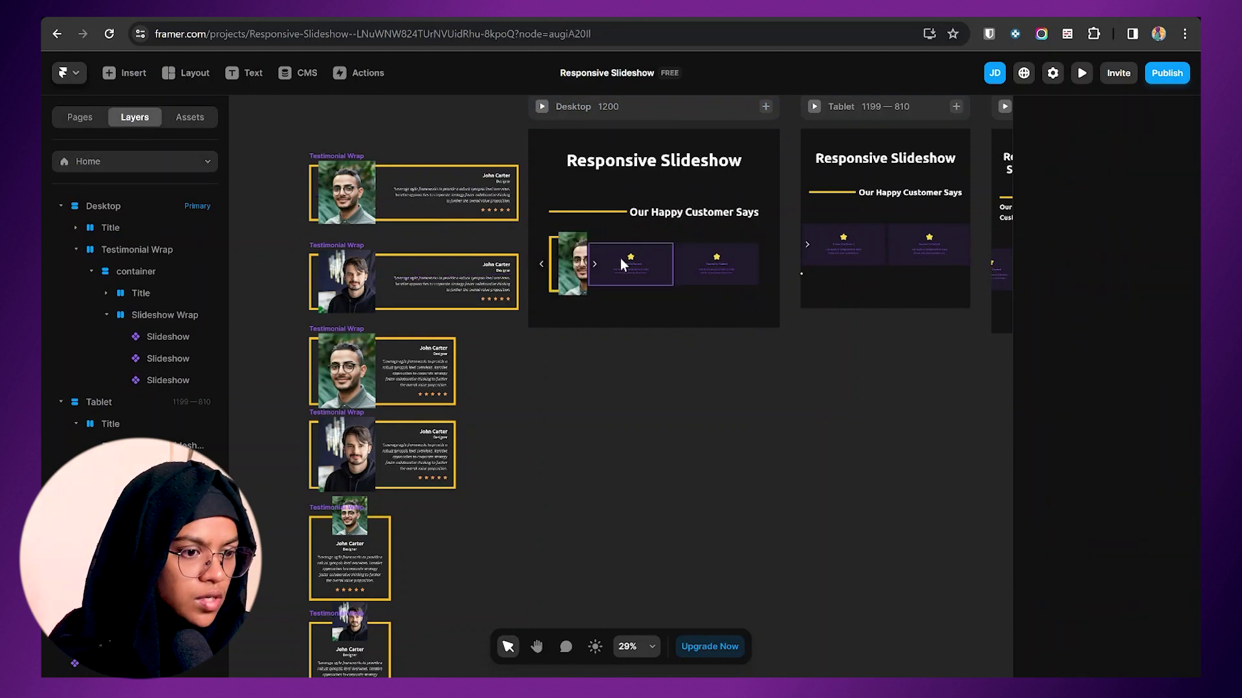
# - Connect the second slideshow in the Desktop breakpoint to the two Tablet testimonial cards
pyautogui.click(620, 258)
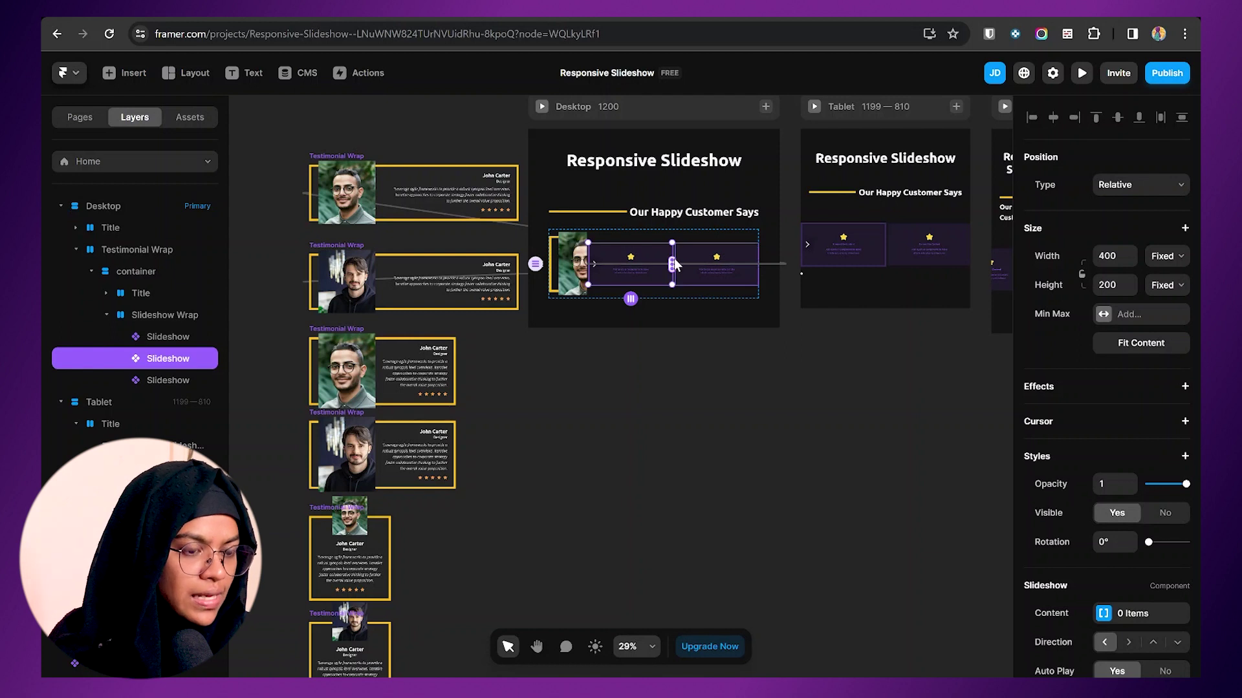
pyautogui.press('Delete')
pyautogui.moveTo(509, 348); pyautogui.dragTo(457, 357)
pyautogui.moveTo(676, 270); pyautogui.dragTo(388, 453)
# - Set the second slideshow's width and height to Fill
pyautogui.click(1164, 256)
pyautogui.click(1157, 295)
pyautogui.click(1166, 285)
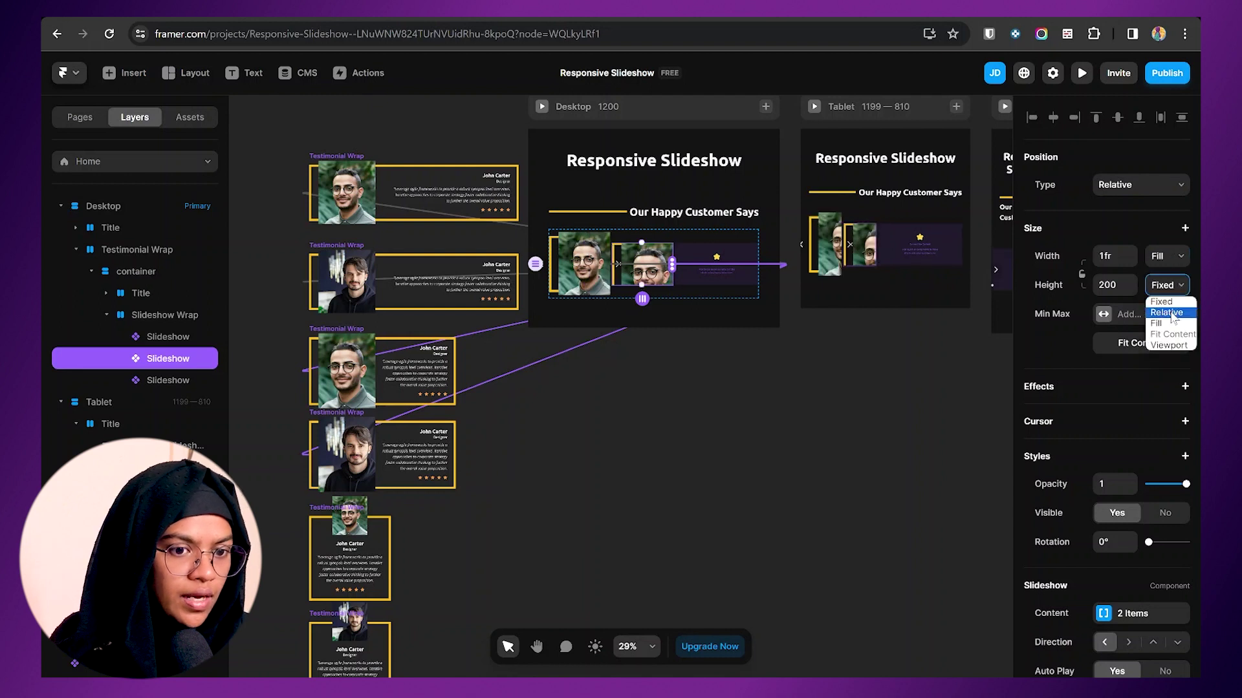
pyautogui.click(1157, 324)
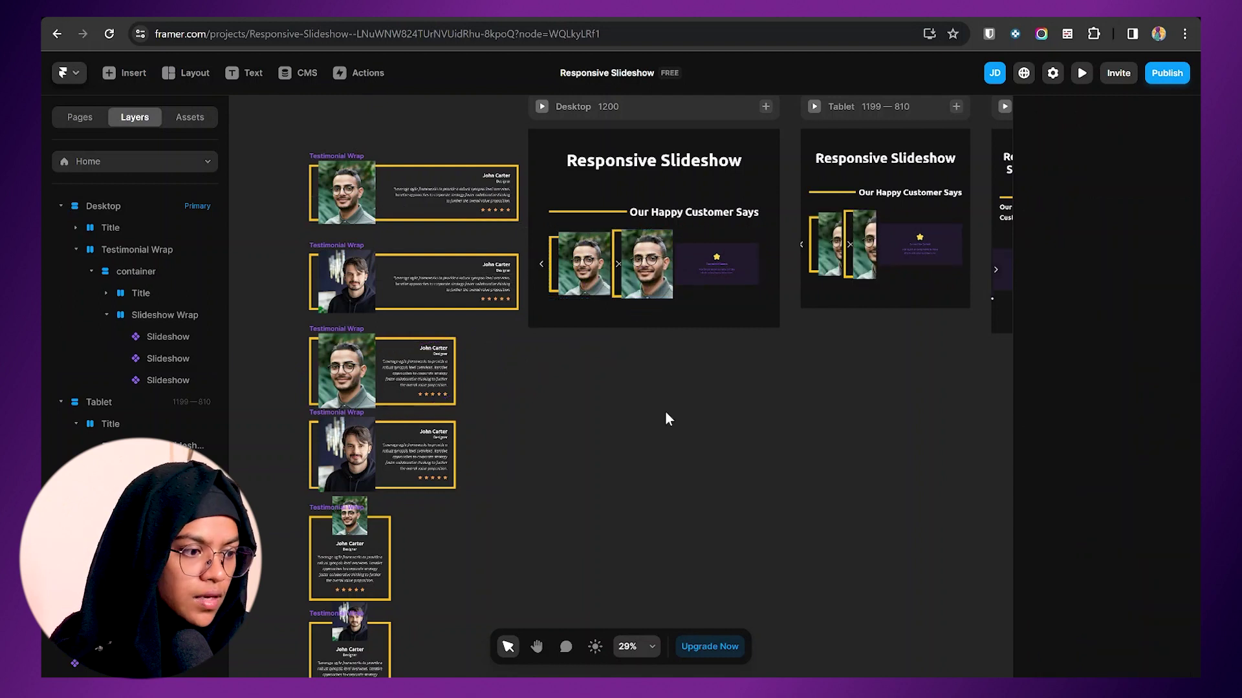
# - Set the third, still empty slideshow's width and height to Fill
pyautogui.click(161, 380)
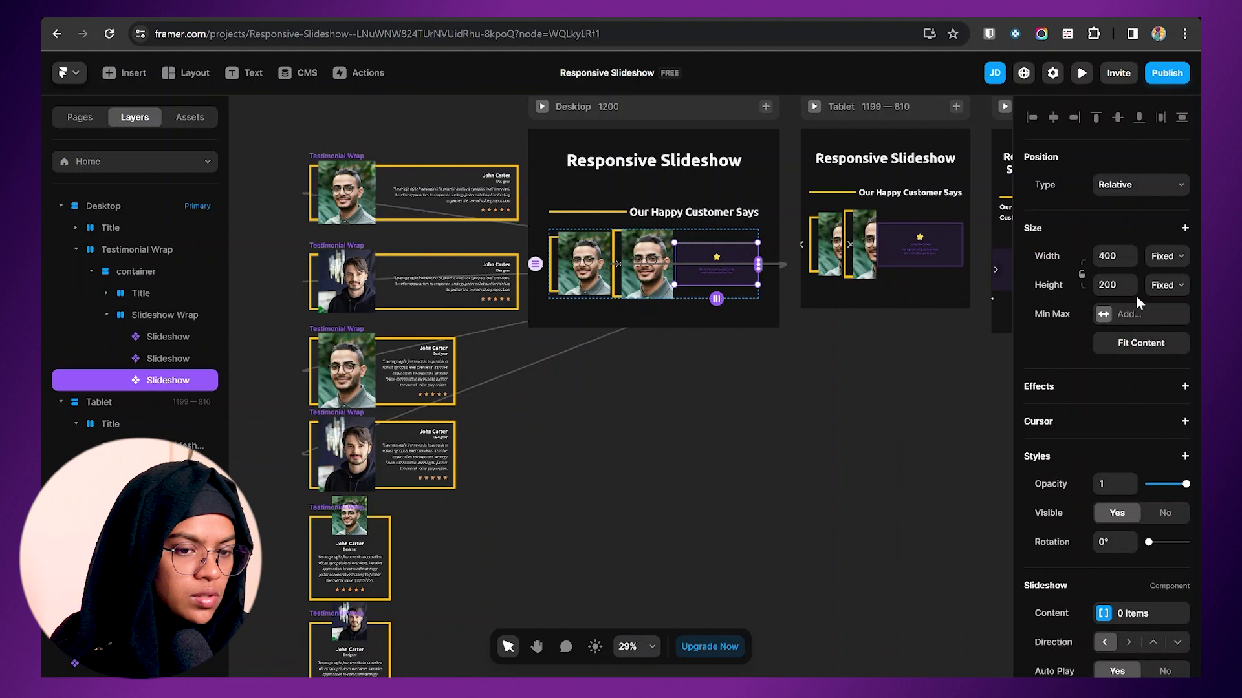
pyautogui.click(1161, 258)
pyautogui.click(1158, 294)
pyautogui.click(1164, 285)
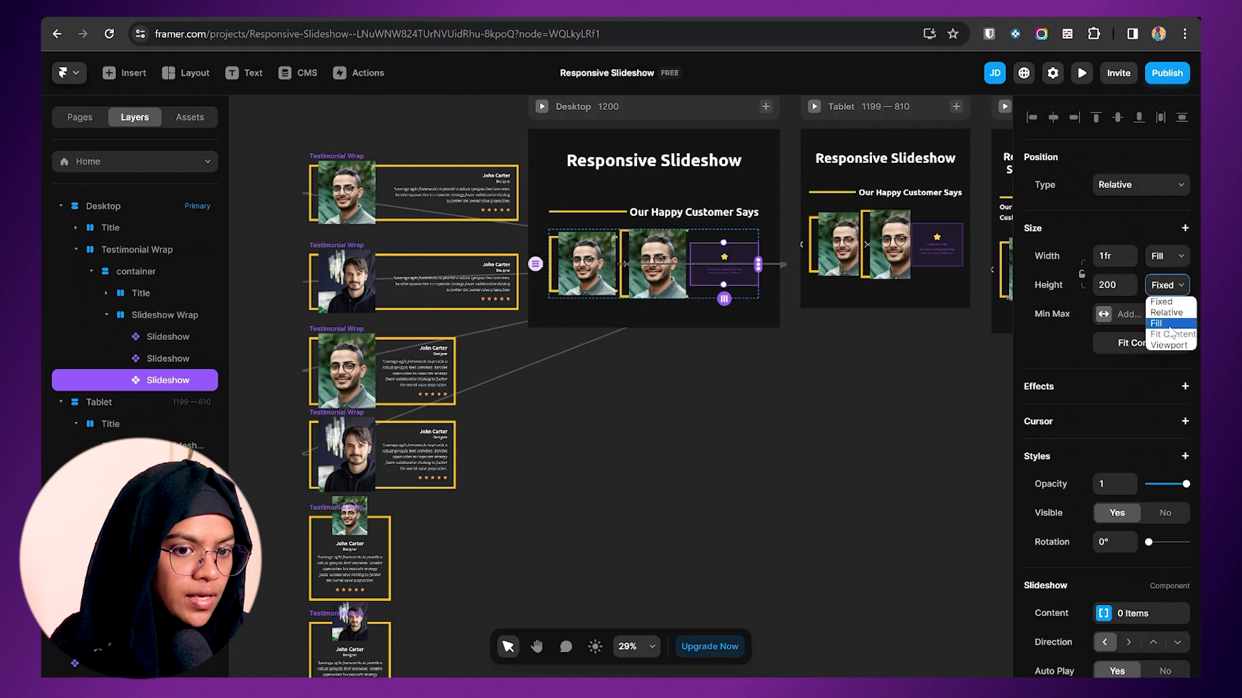
pyautogui.click(1166, 325)
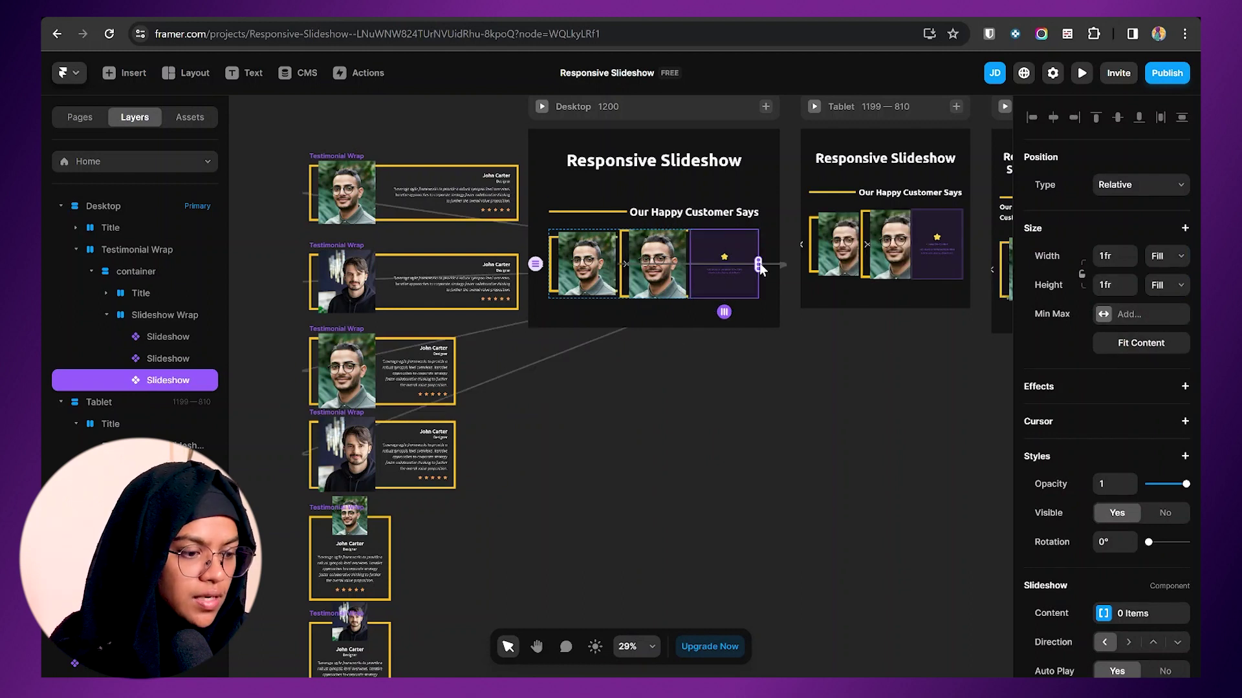
# - Connect the third slideshow in the Desktop breakpoint to the two Phone testimonial cards
pyautogui.moveTo(760, 269); pyautogui.dragTo(352, 556)
pyautogui.moveTo(760, 268); pyautogui.dragTo(367, 639)
pyautogui.click(530, 440)
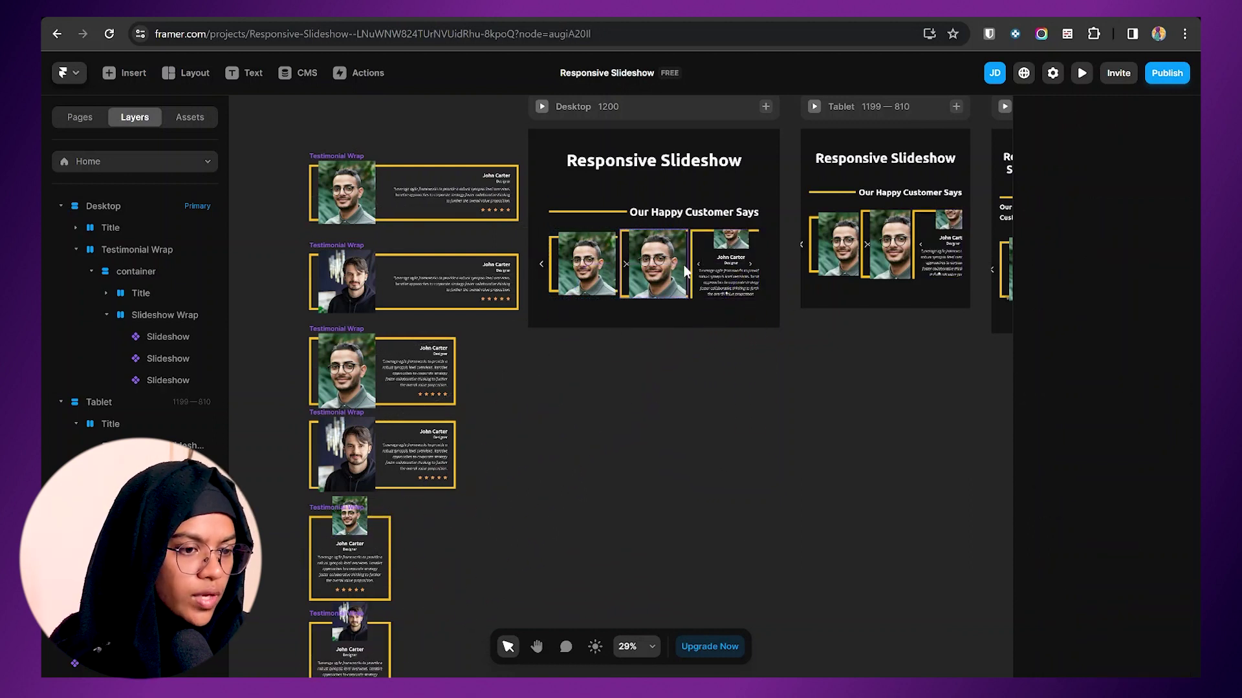
# - Rename the first slideshow layer in the Desktop breakpoint's Slideshow Wrap as Desktop Slideshow
pyautogui.click(173, 337)
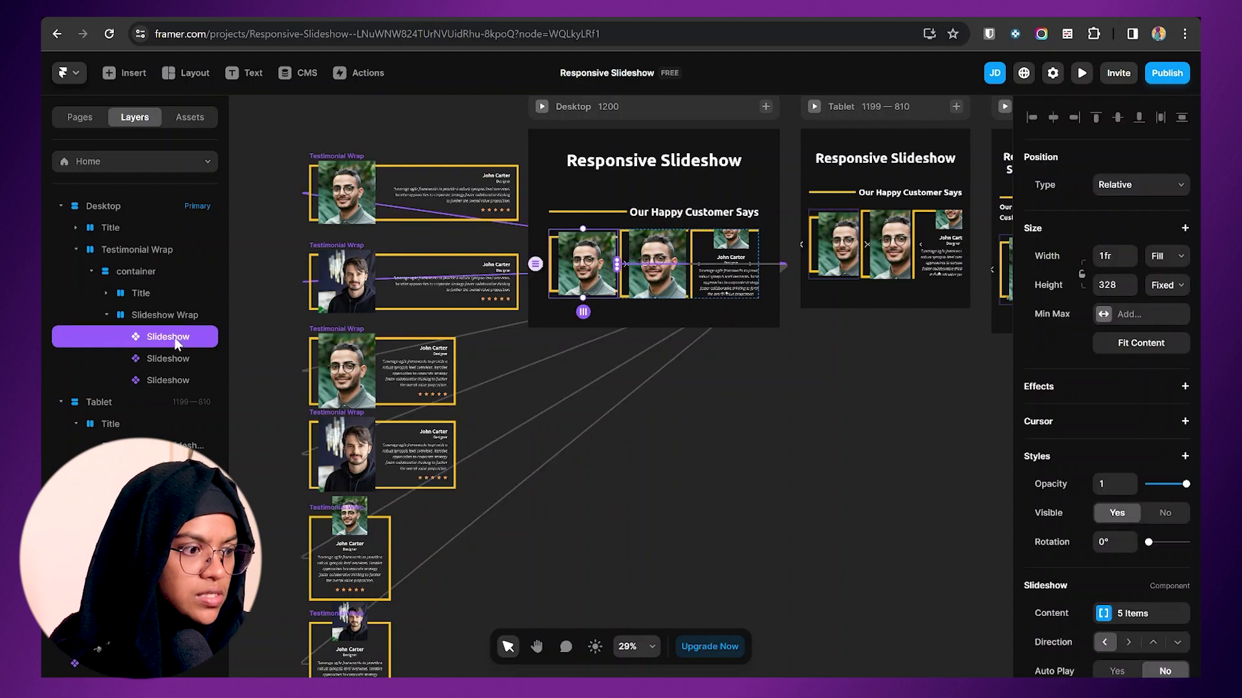
pyautogui.doubleClick(174, 339)
pyautogui.write('Deskto')
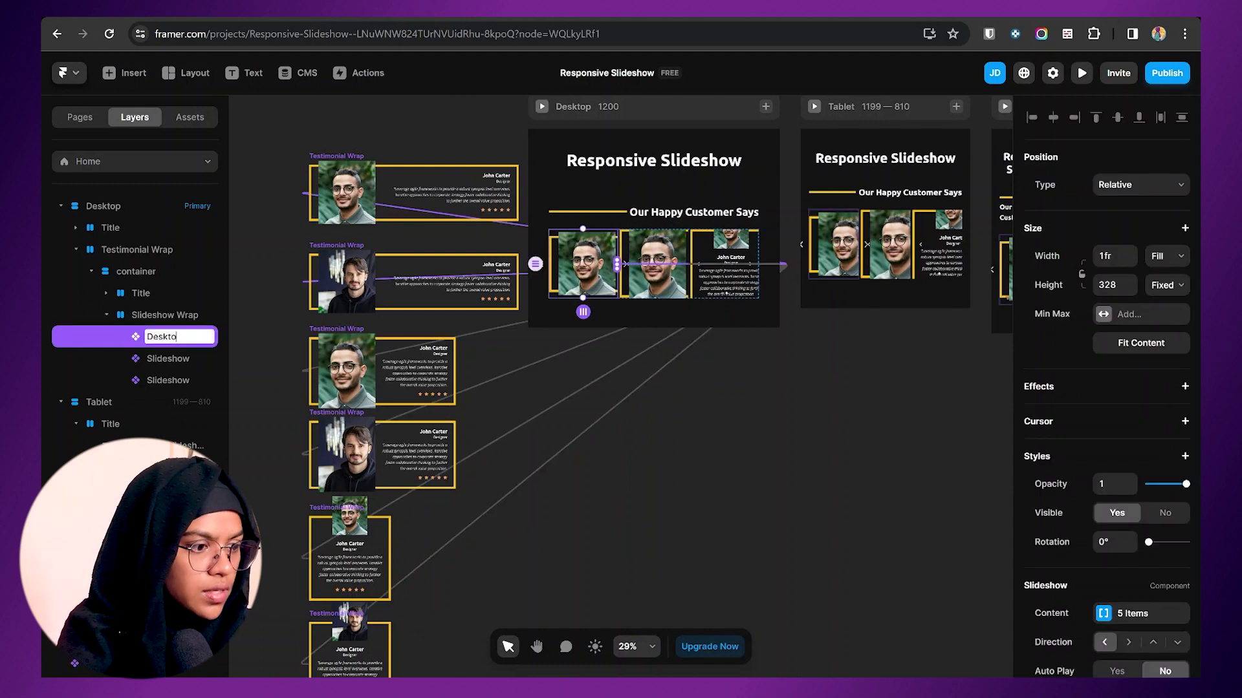
pyautogui.write('p Slideshow')
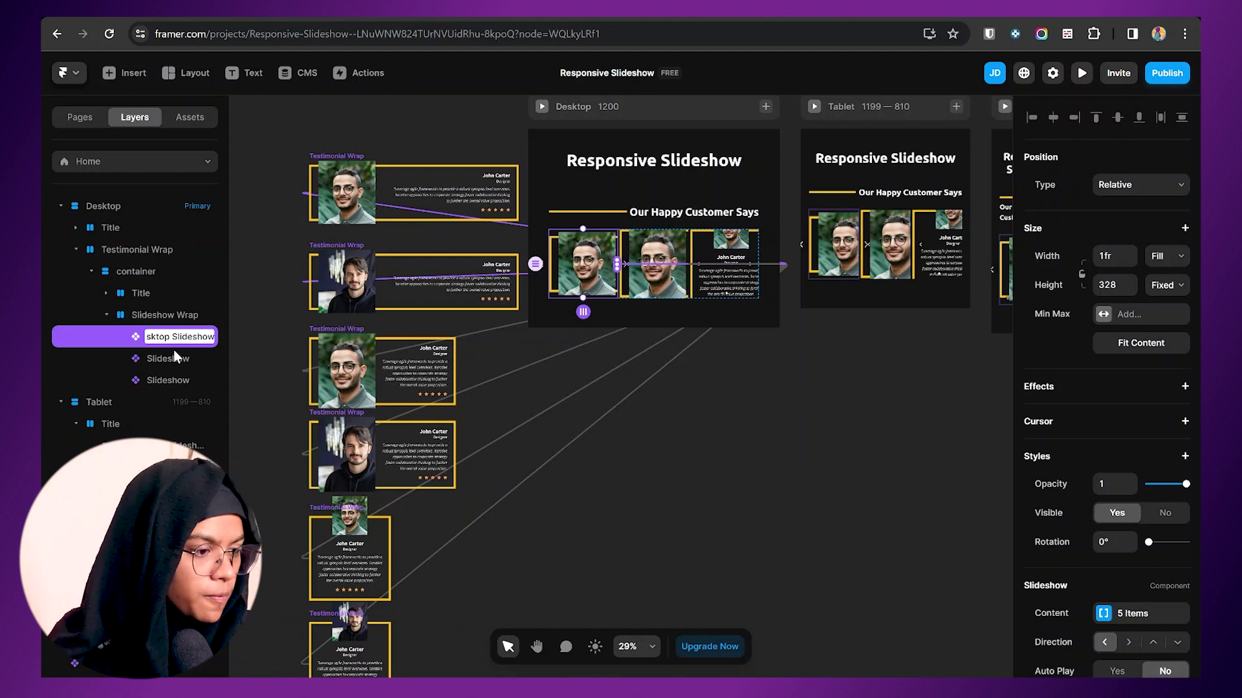
pyautogui.press('Return')
# - Rename the second slideshow layer as Tablet Slideshow and the third as Phone Slideshow
pyautogui.doubleClick(161, 361)
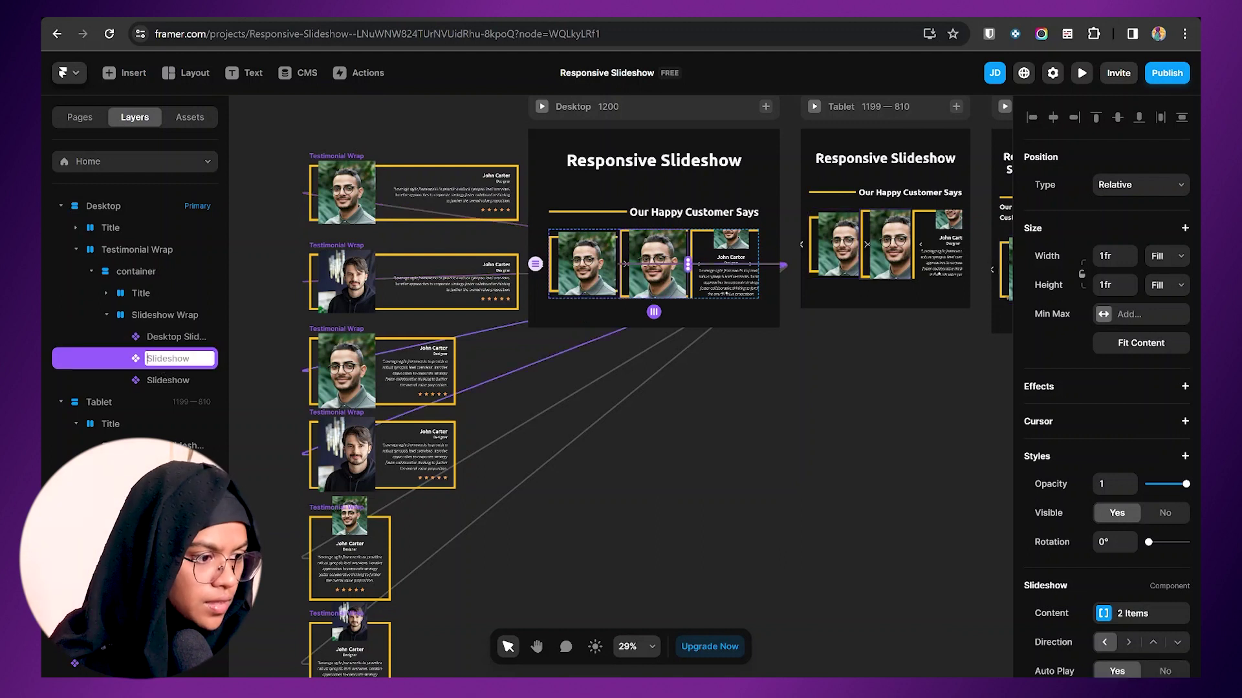
pyautogui.write('Tablet Slideshow')
pyautogui.press('Return')
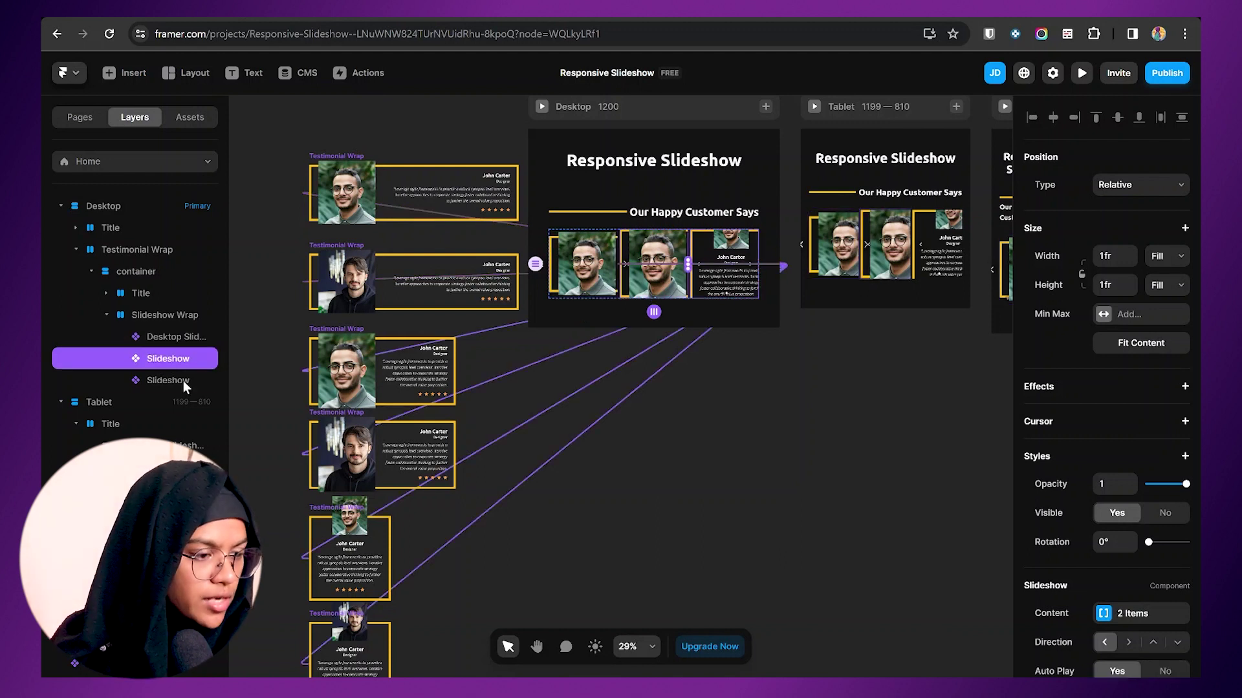
pyautogui.doubleClick(184, 380)
pyautogui.write('Phone')
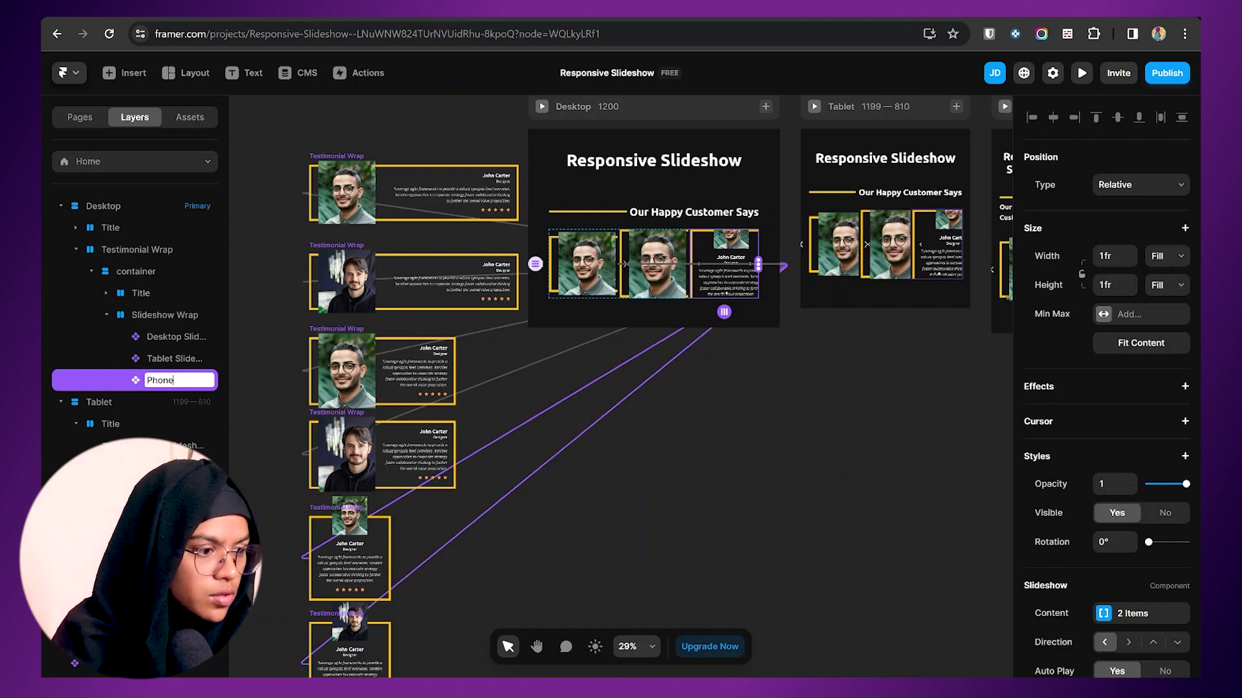
pyautogui.write(' Slideshow')
pyautogui.press('Return')
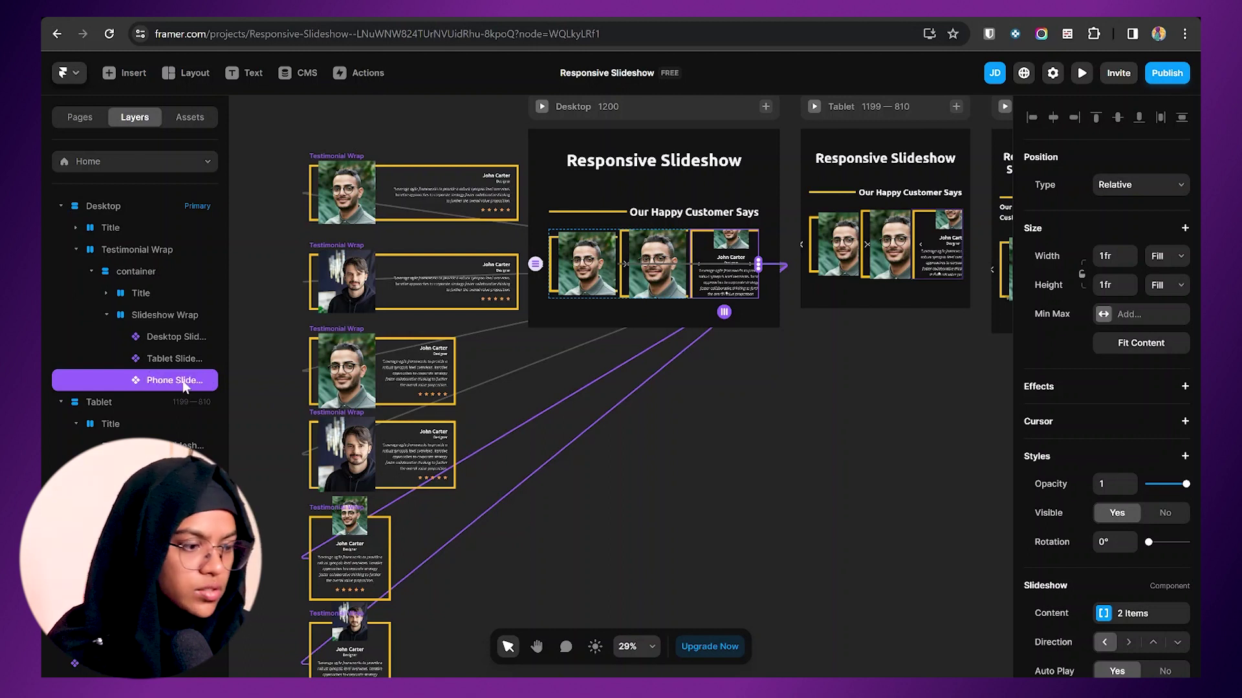
# - Hide the Tablet Slideshow and the Phone Slideshow in the Desktop breakpoint by setting Visible to No on both
pyautogui.click(175, 336)
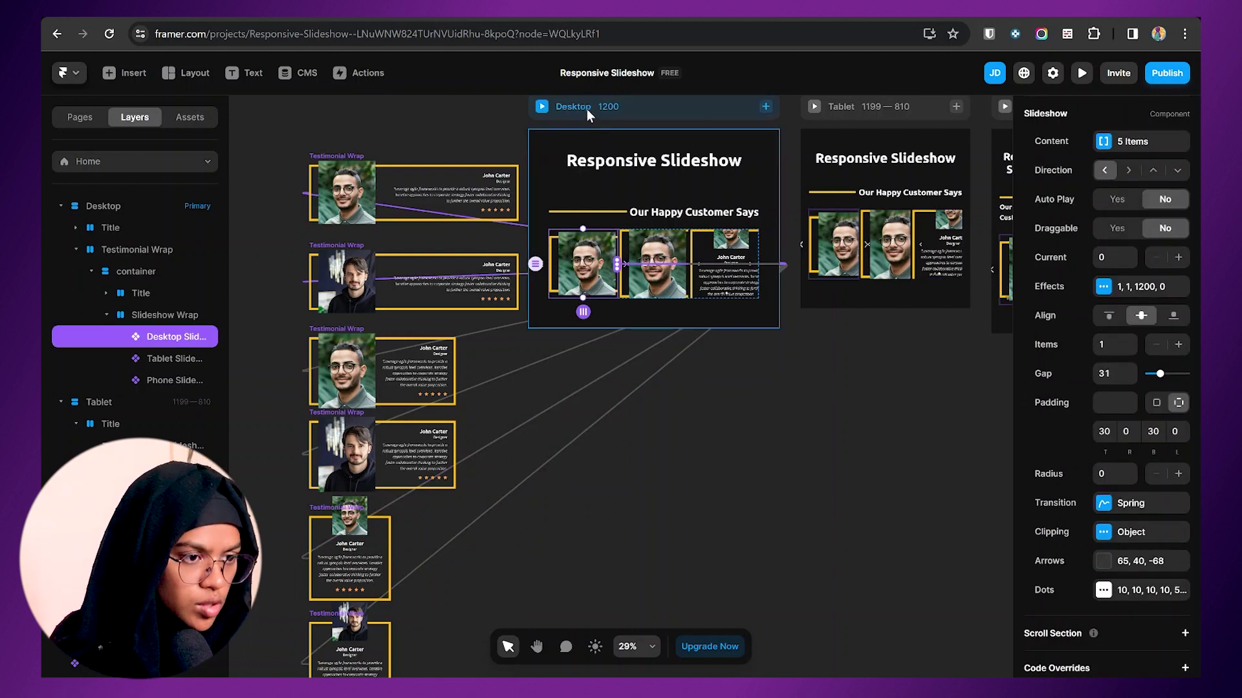
pyautogui.click(166, 360)
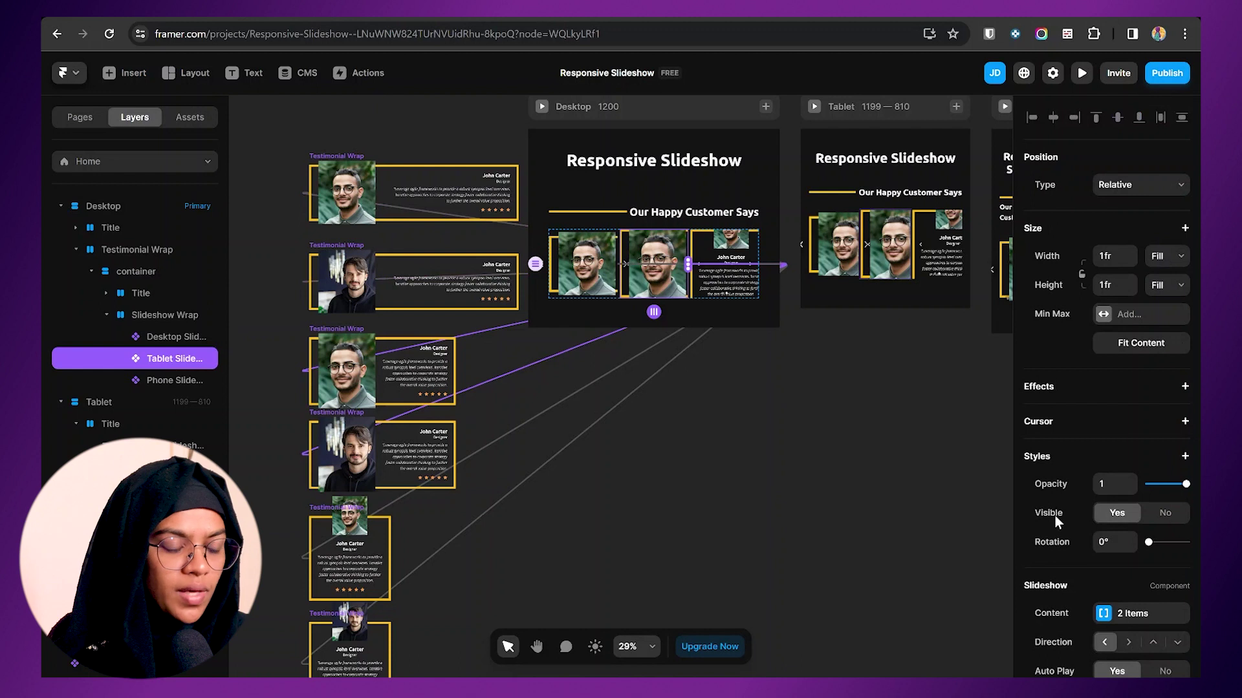
pyautogui.click(1165, 515)
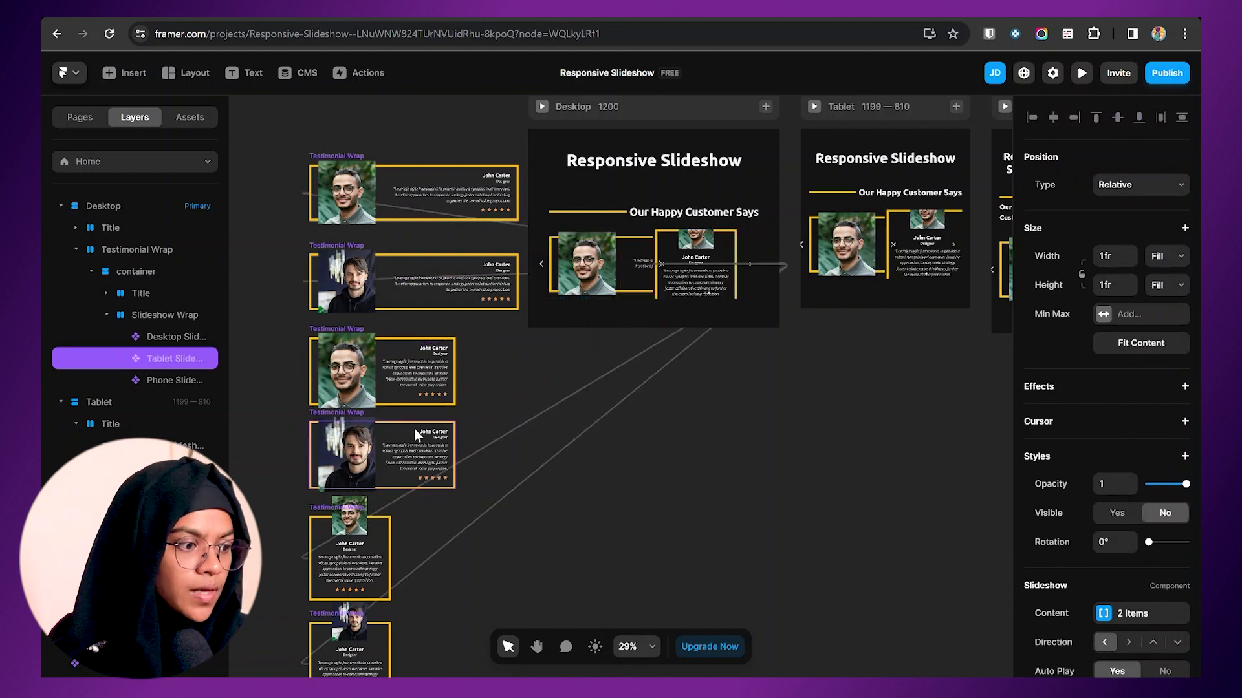
pyautogui.click(154, 382)
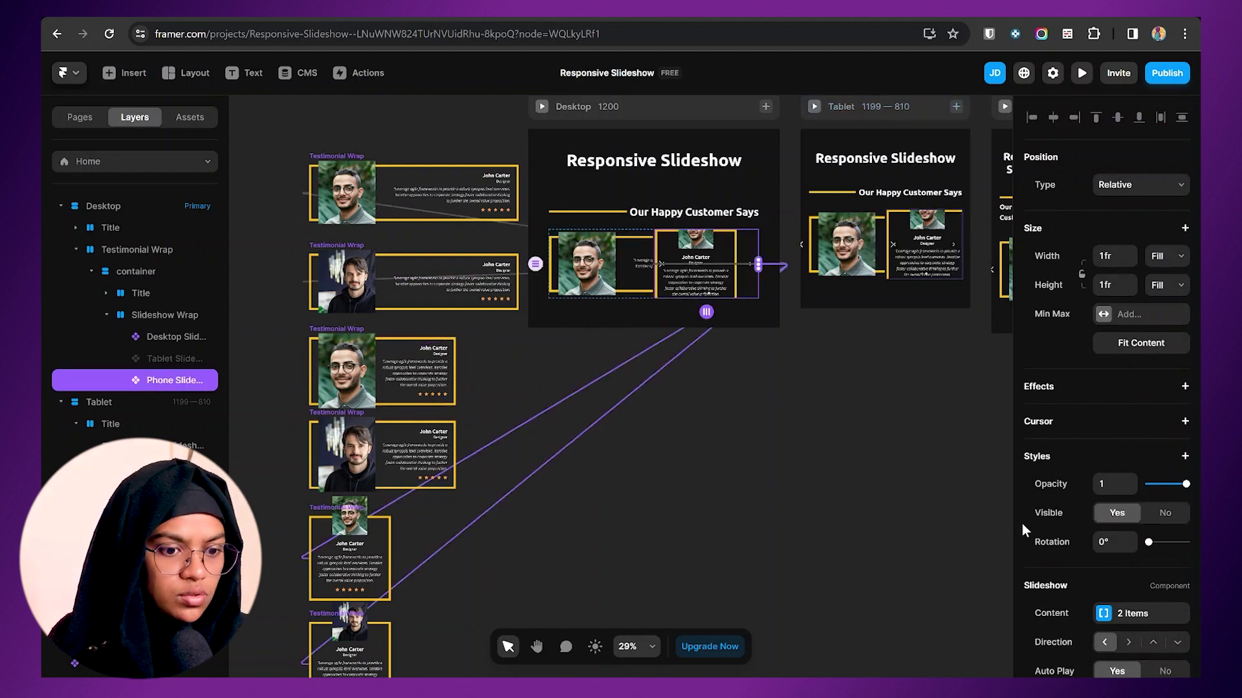
pyautogui.click(1164, 515)
pyautogui.click(643, 268)
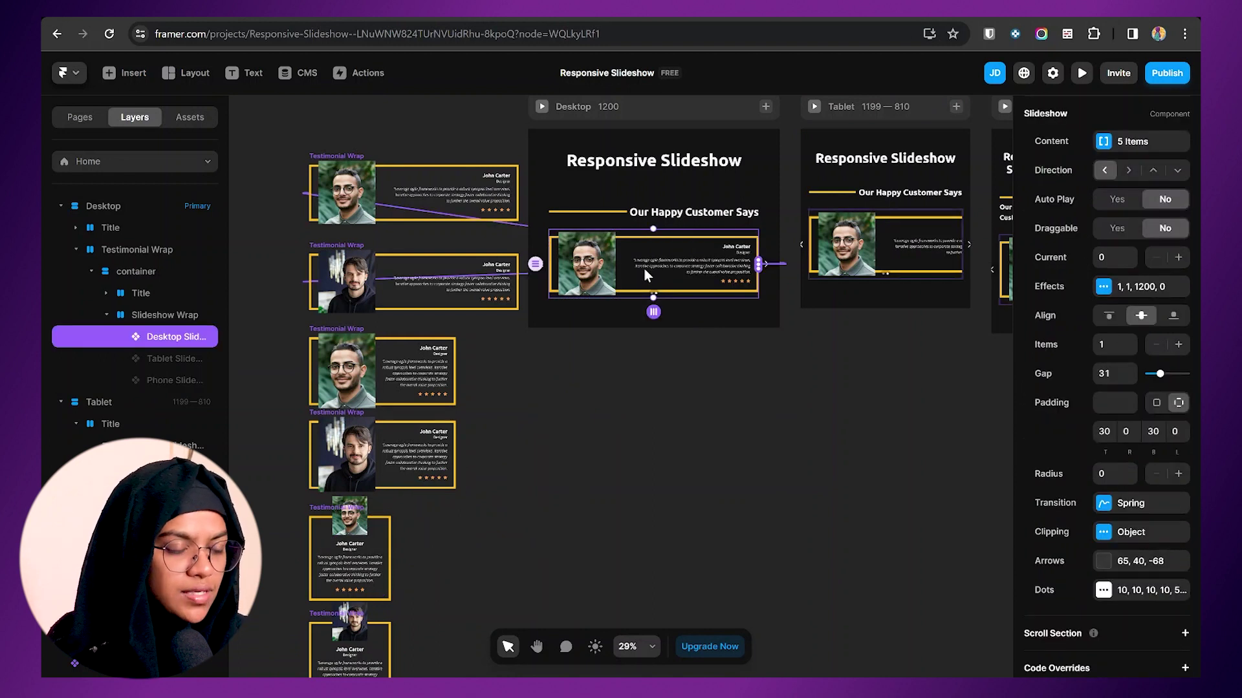
# - In the Tablet breakpoint, set the Tablet Slideshow's Visible option to Yes and the Desktop Slideshow's to No
pyautogui.click(689, 363)
pyautogui.press('space')
pyautogui.moveTo(709, 382); pyautogui.dragTo(698, 396)
pyautogui.scroll(2, 538, 299)
pyautogui.click(541, 212)
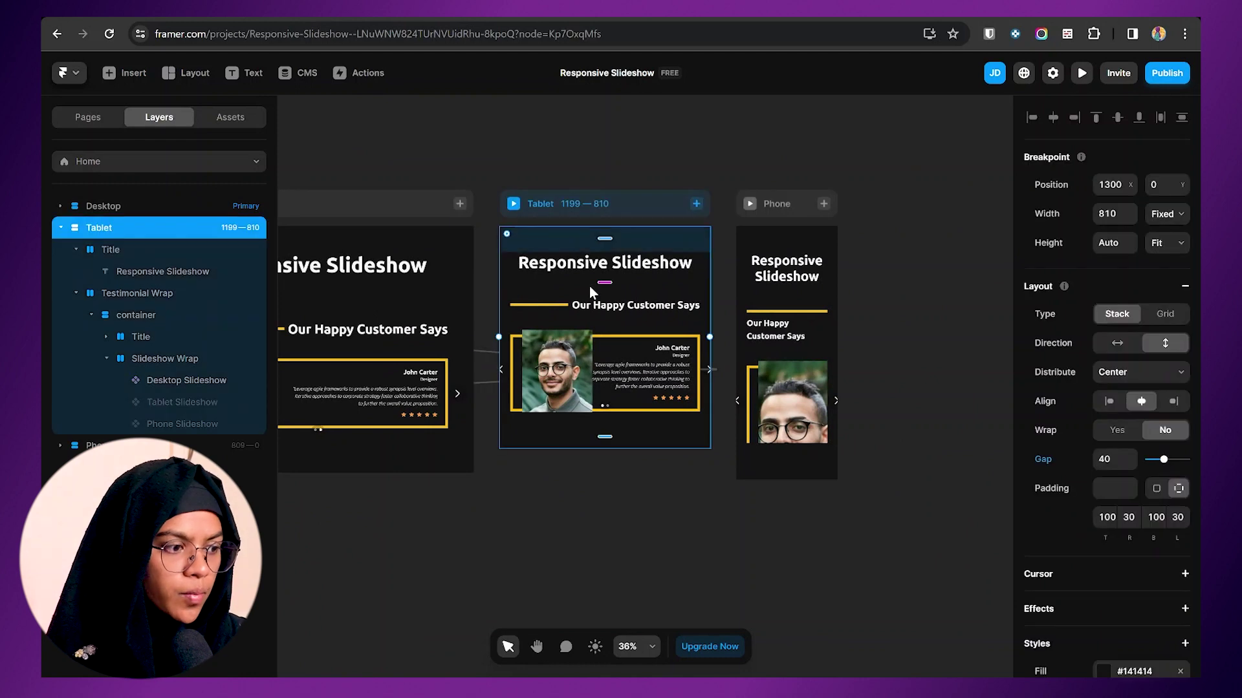
pyautogui.click(592, 366)
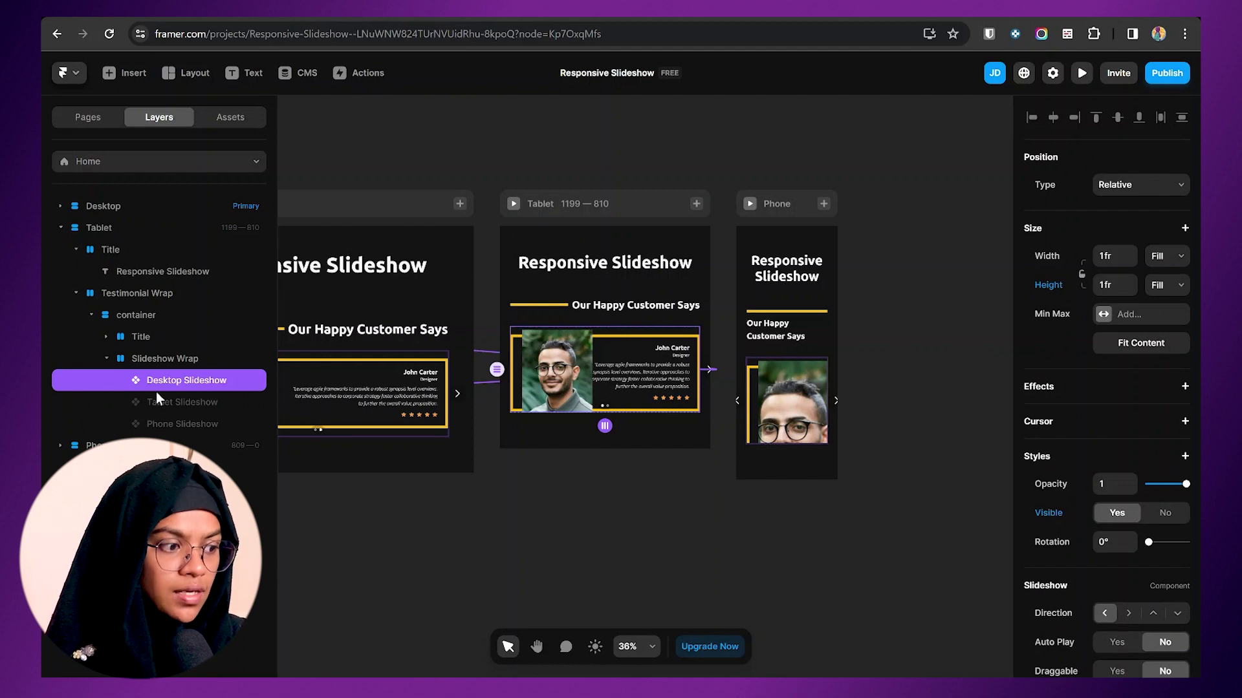
pyautogui.click(184, 402)
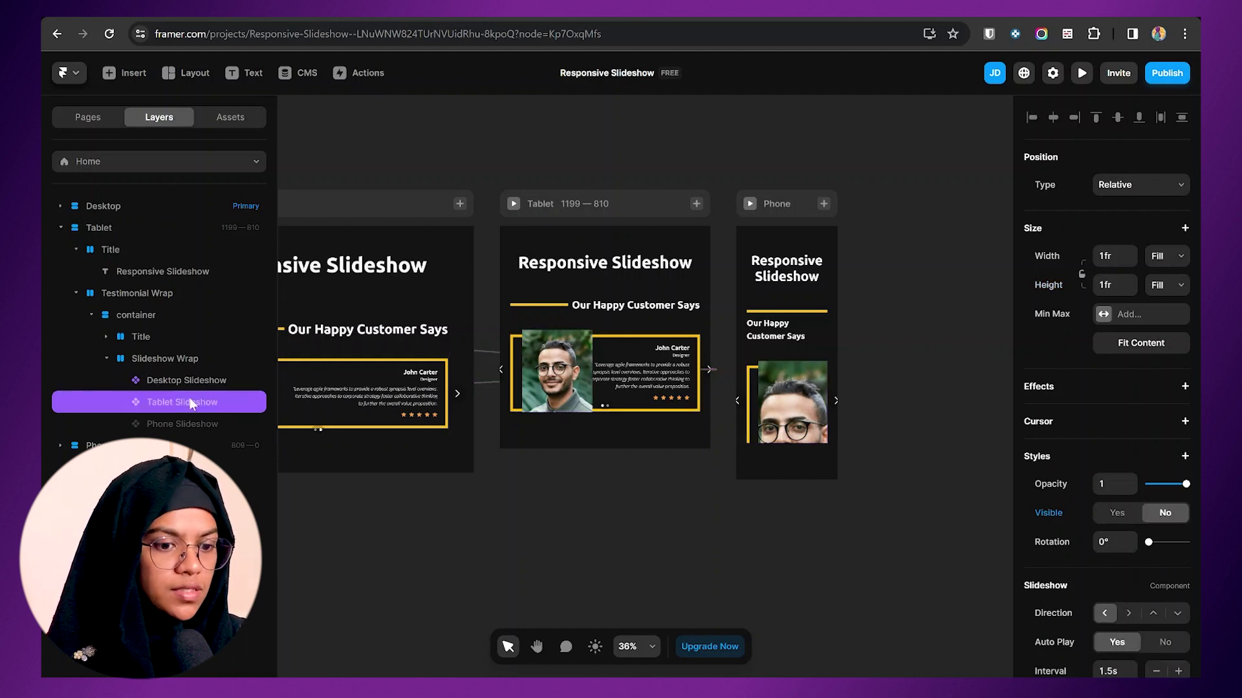
pyautogui.click(1115, 515)
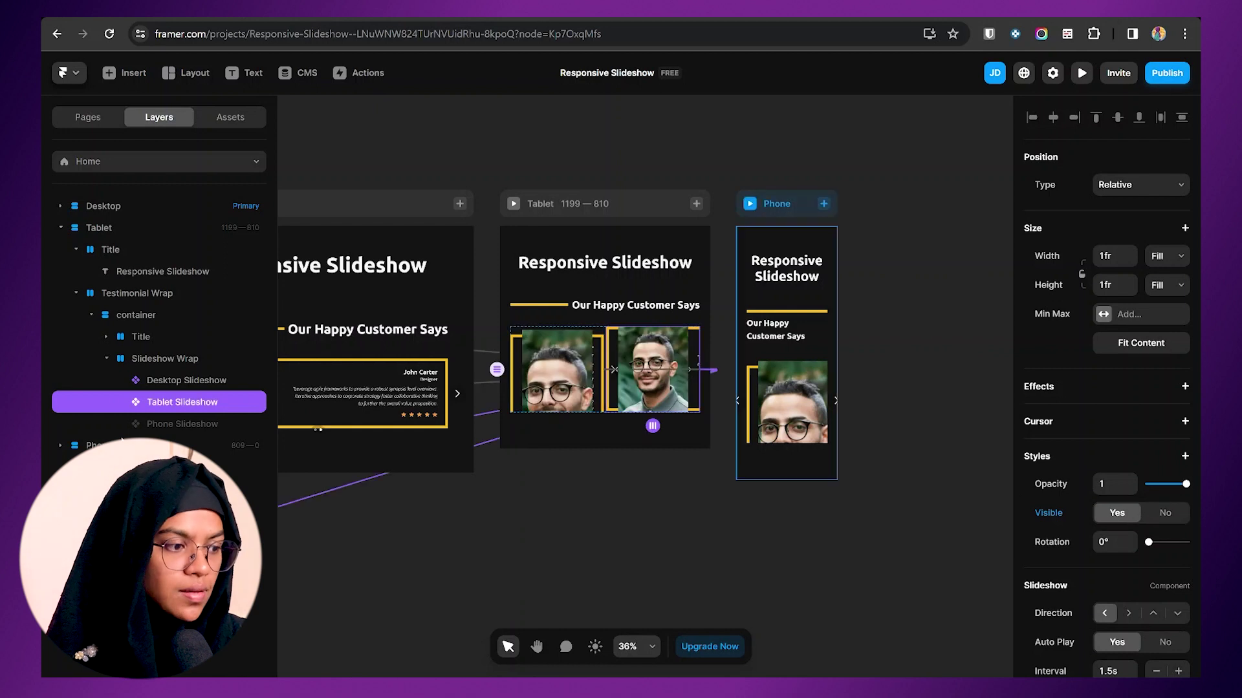
pyautogui.click(172, 382)
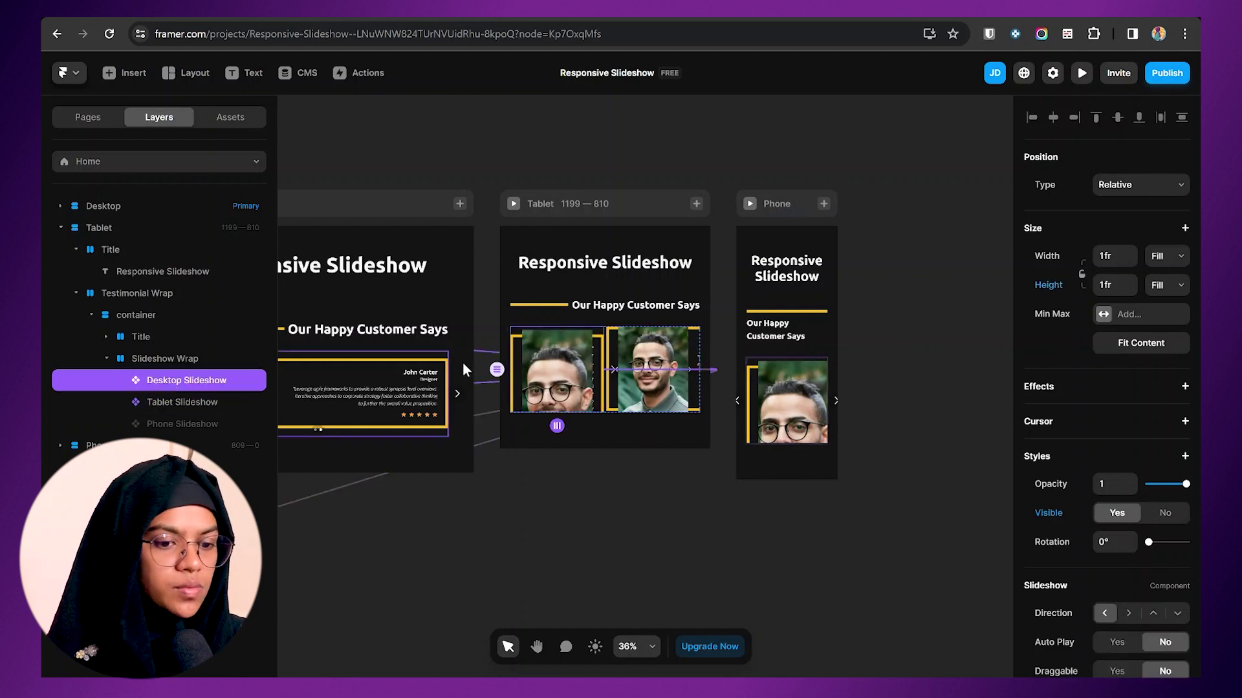
pyautogui.click(1162, 513)
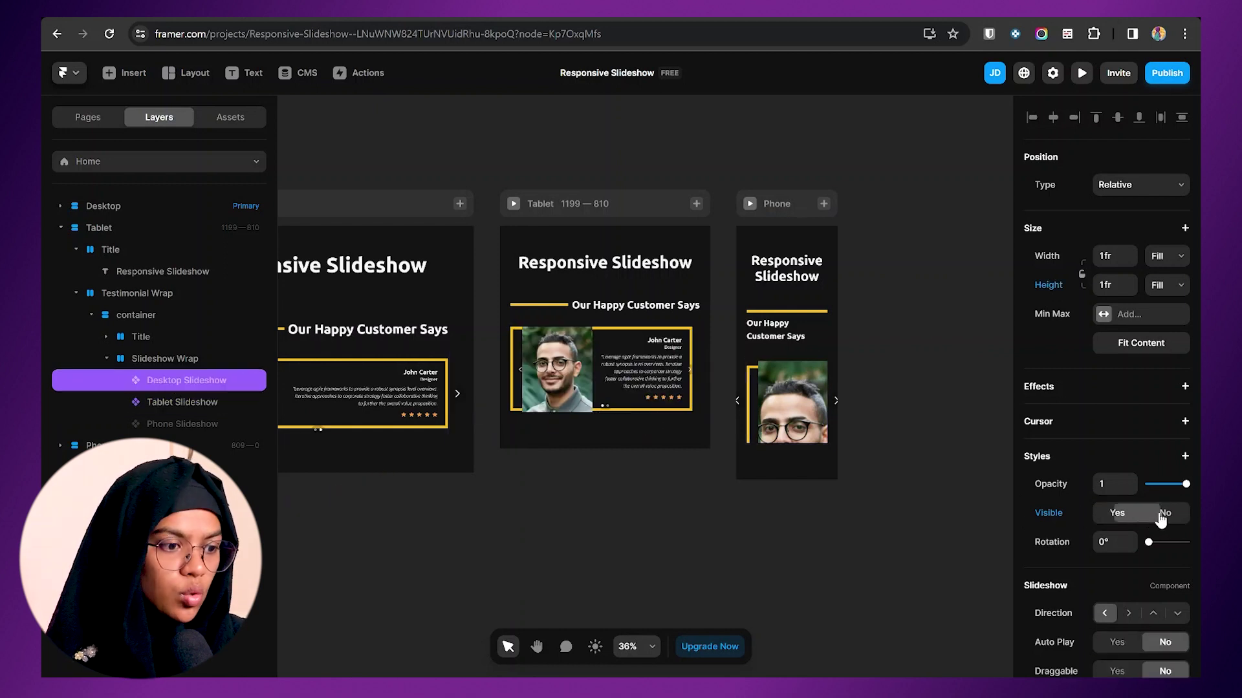
# - Increase the height of the Tablet breakpoint's Slideshow Wrap to about 364
pyautogui.click(194, 402)
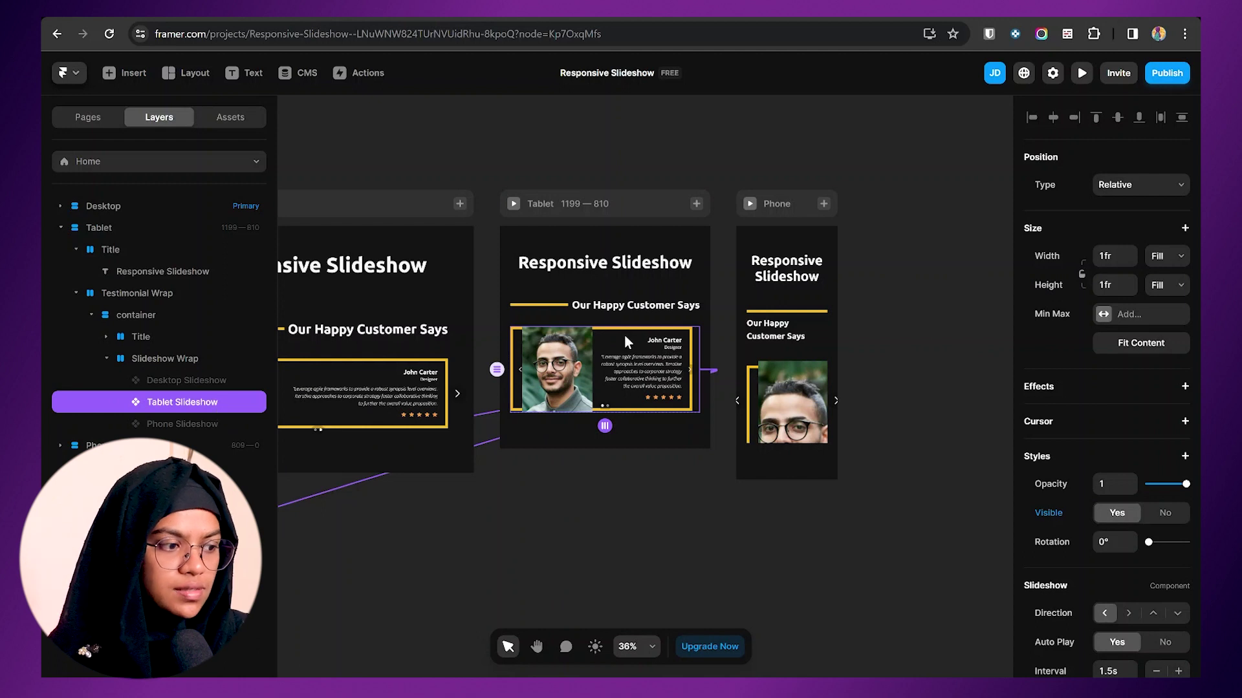
pyautogui.scroll(4, 620, 359)
pyautogui.scroll(1, 557, 435)
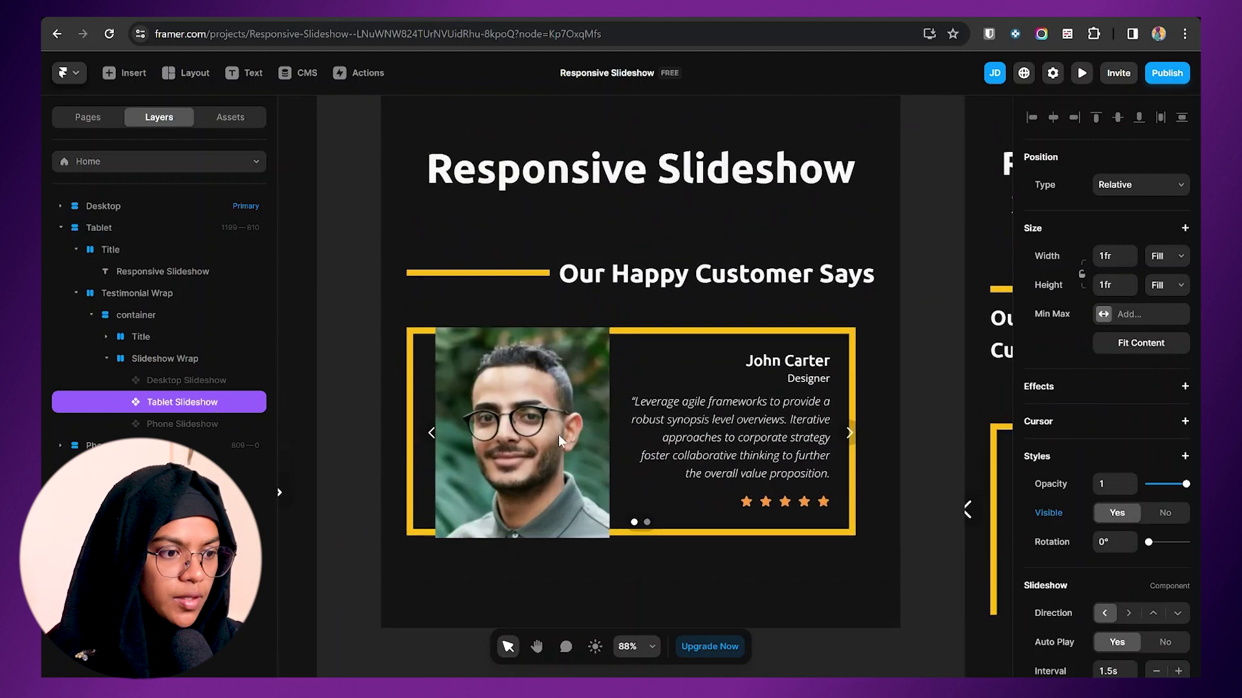
pyautogui.scroll(-3, 522, 526)
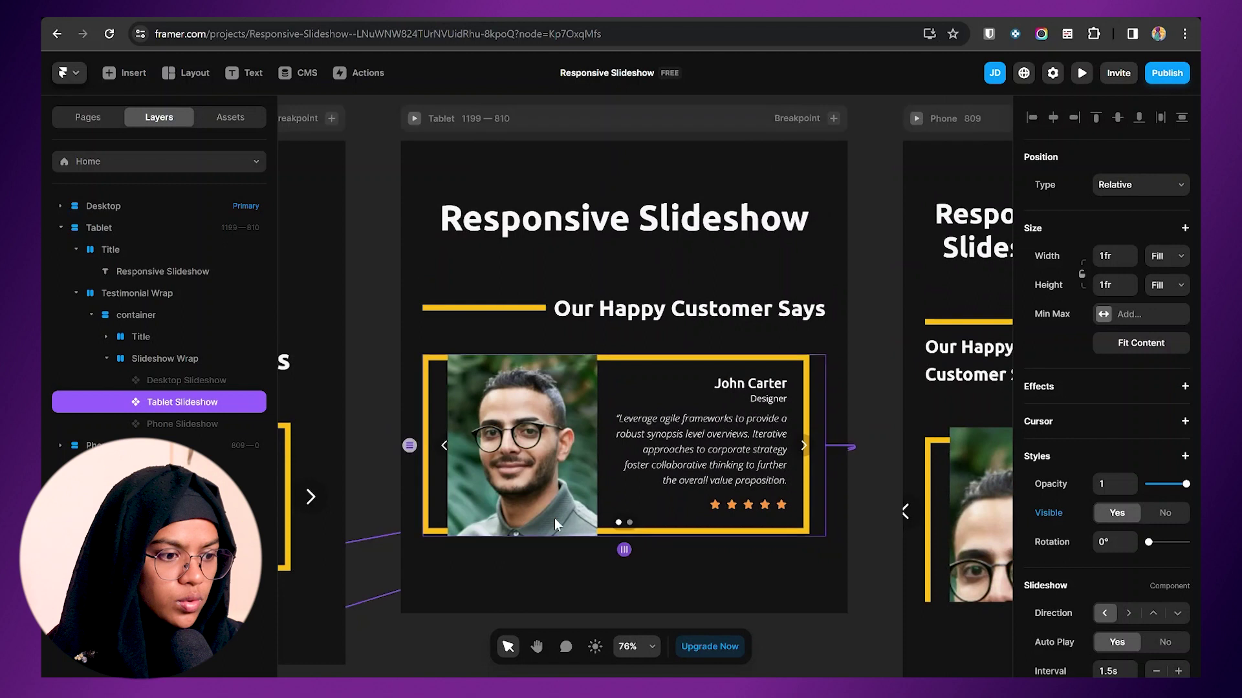
pyautogui.scroll(1, 553, 518)
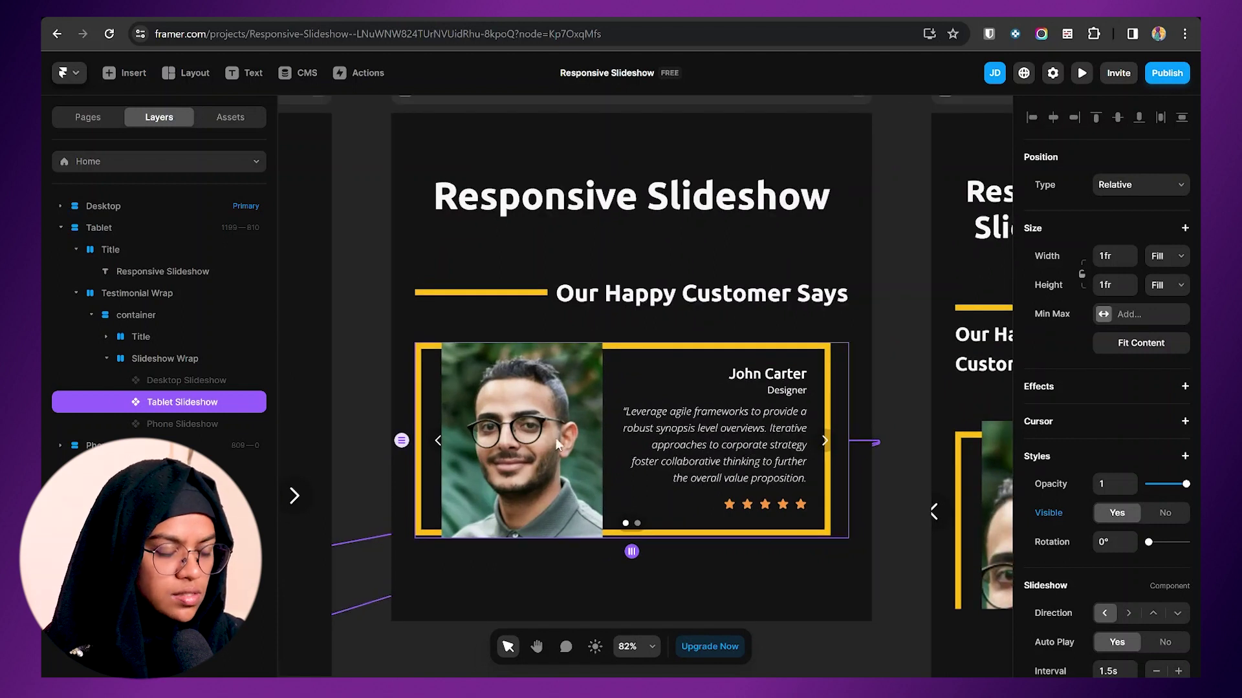
pyautogui.click(162, 362)
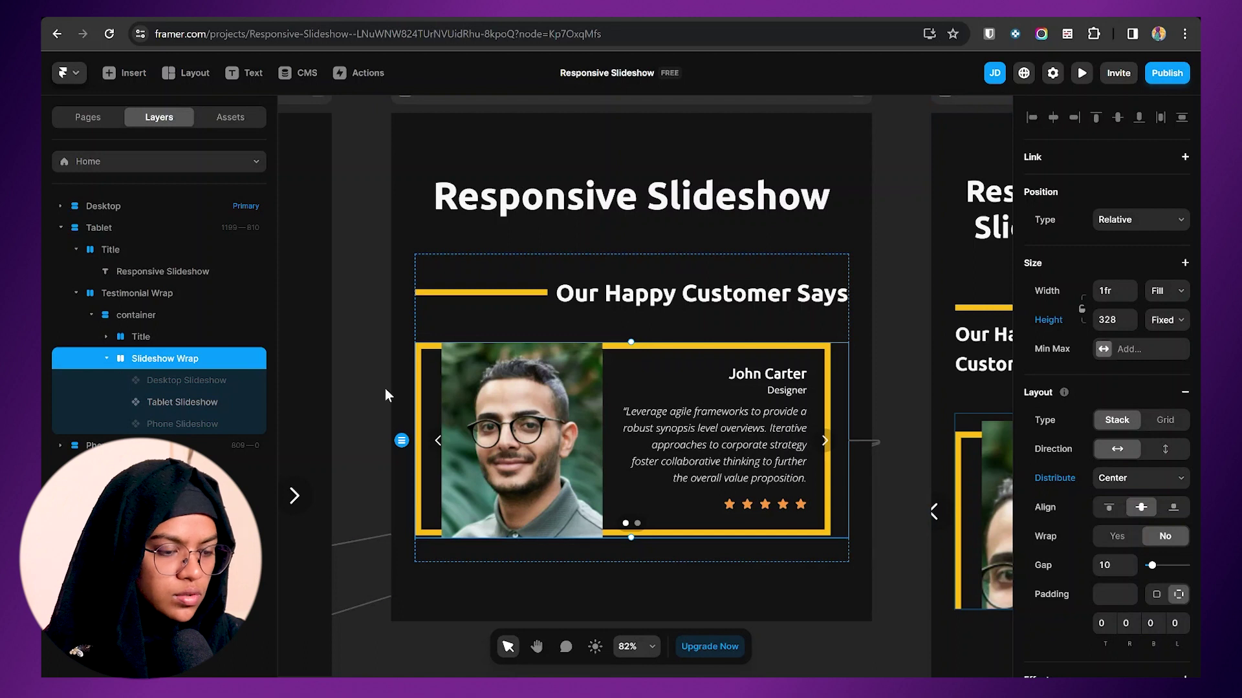
pyautogui.moveTo(631, 537); pyautogui.dragTo(631, 556)
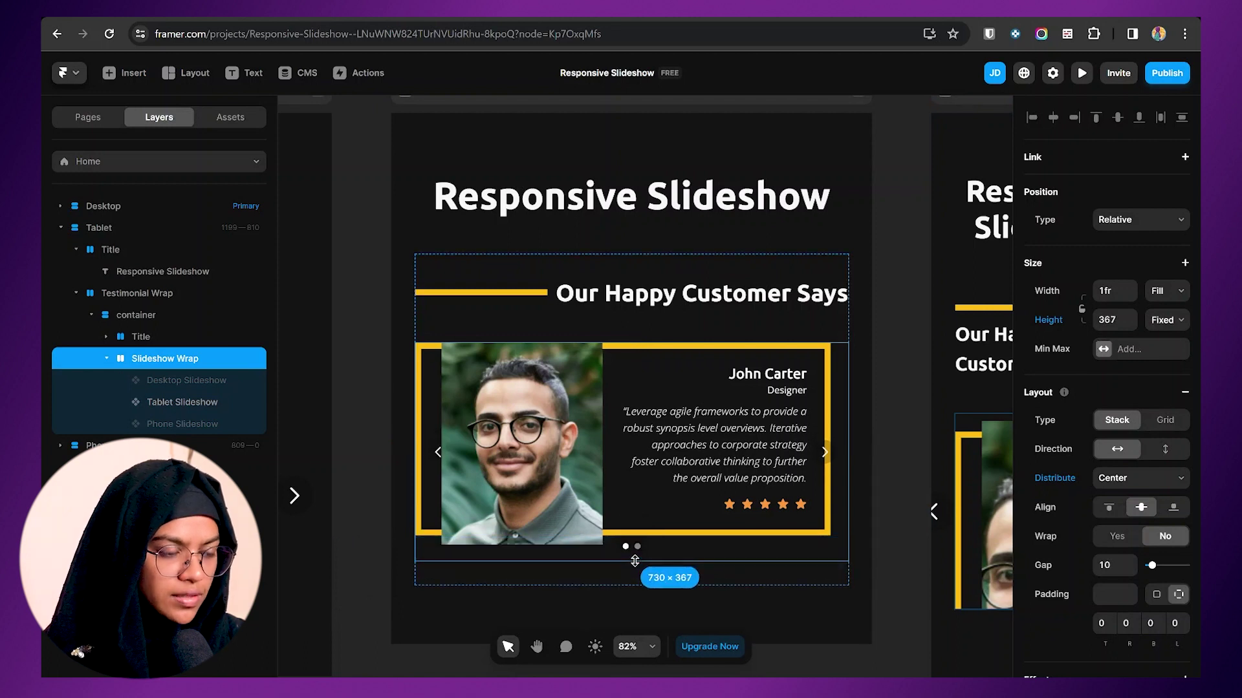
pyautogui.scroll(2, 621, 543)
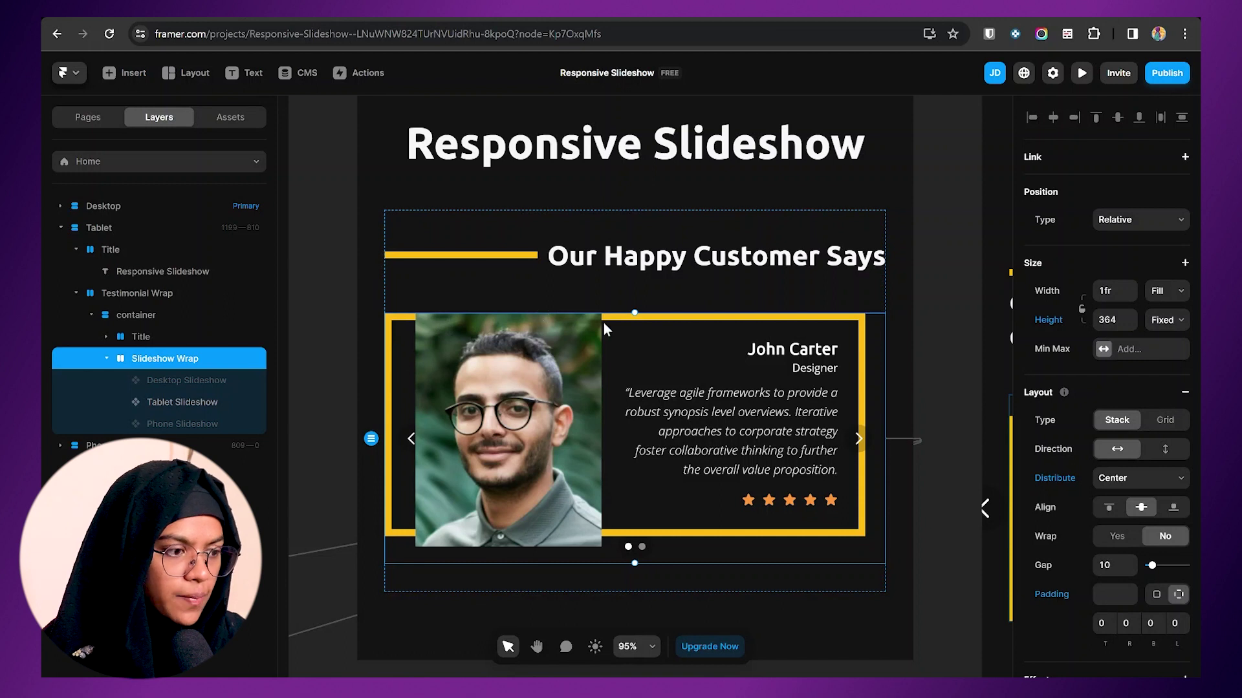
# - Set the Tablet Slideshow's top padding to 30 and extend the Slideshow Wrap's height slightly further downward
pyautogui.click(188, 402)
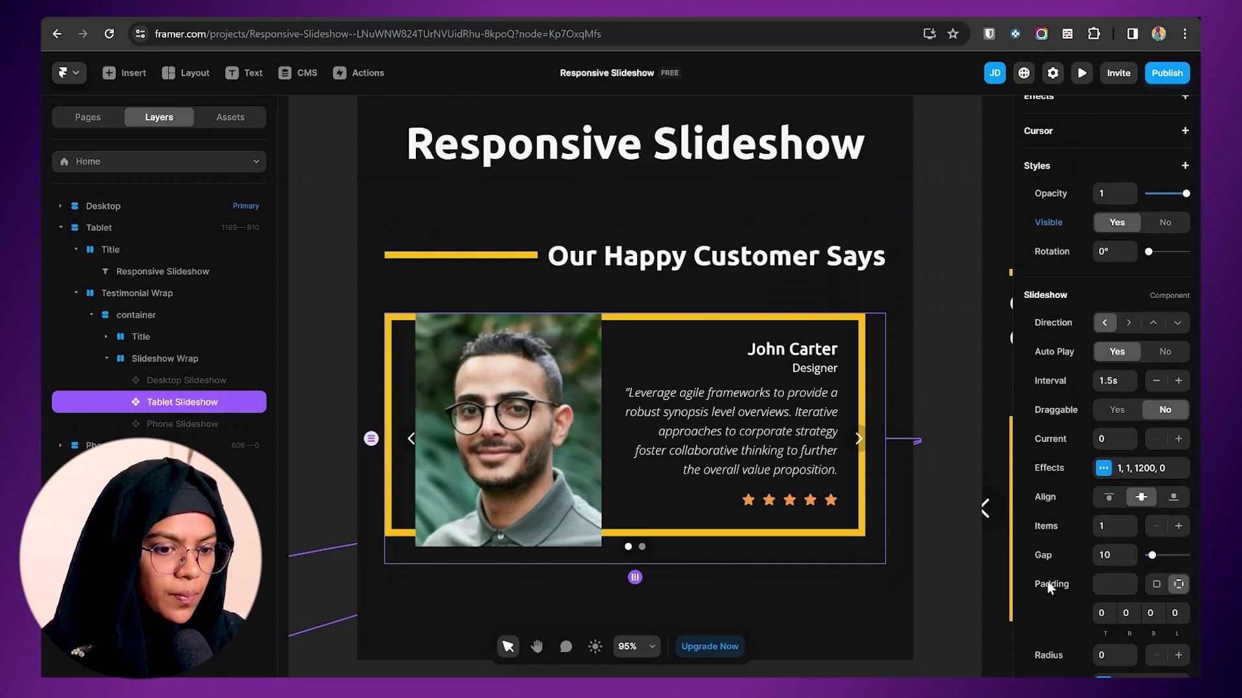
pyautogui.click(1103, 613)
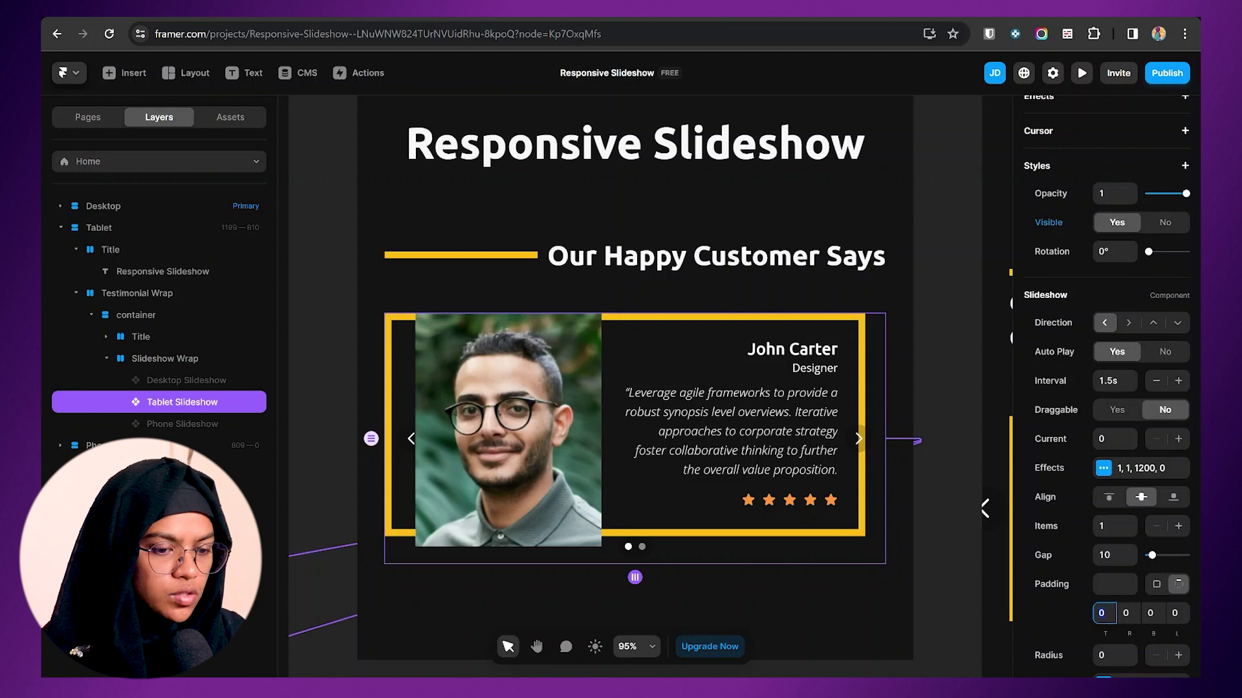
pyautogui.write('30')
pyautogui.press('Return')
pyautogui.press('Escape')
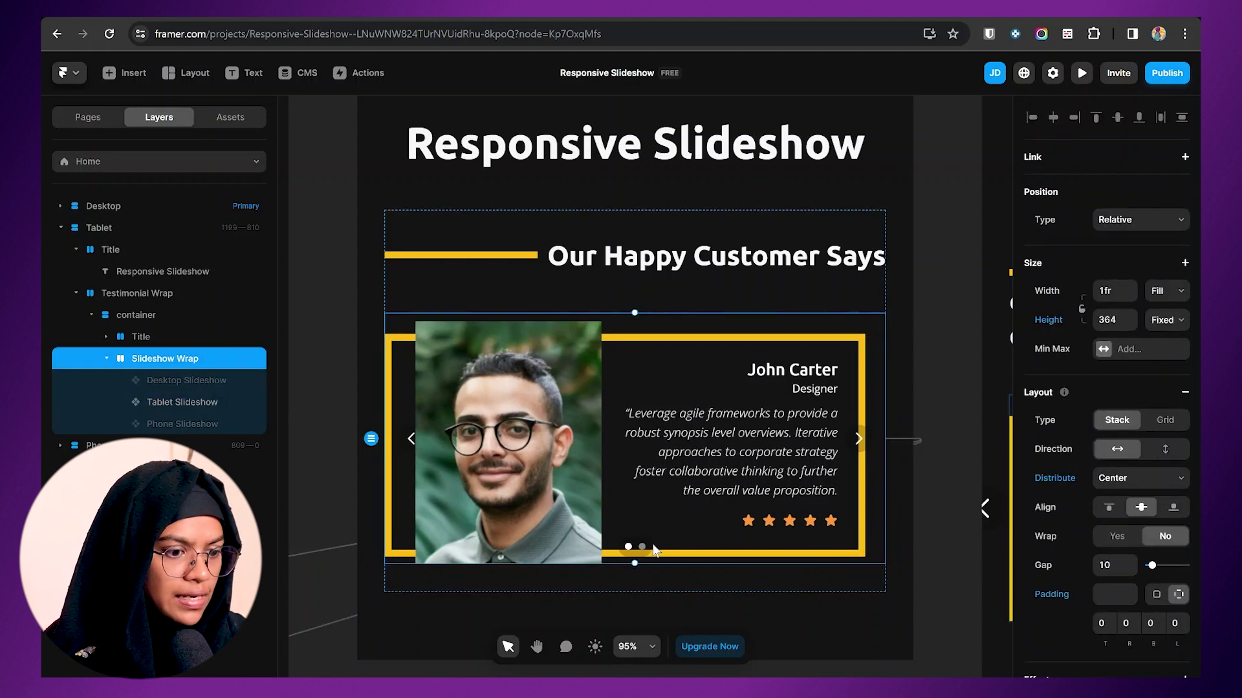
pyautogui.moveTo(638, 564); pyautogui.dragTo(638, 580)
pyautogui.press('Escape')
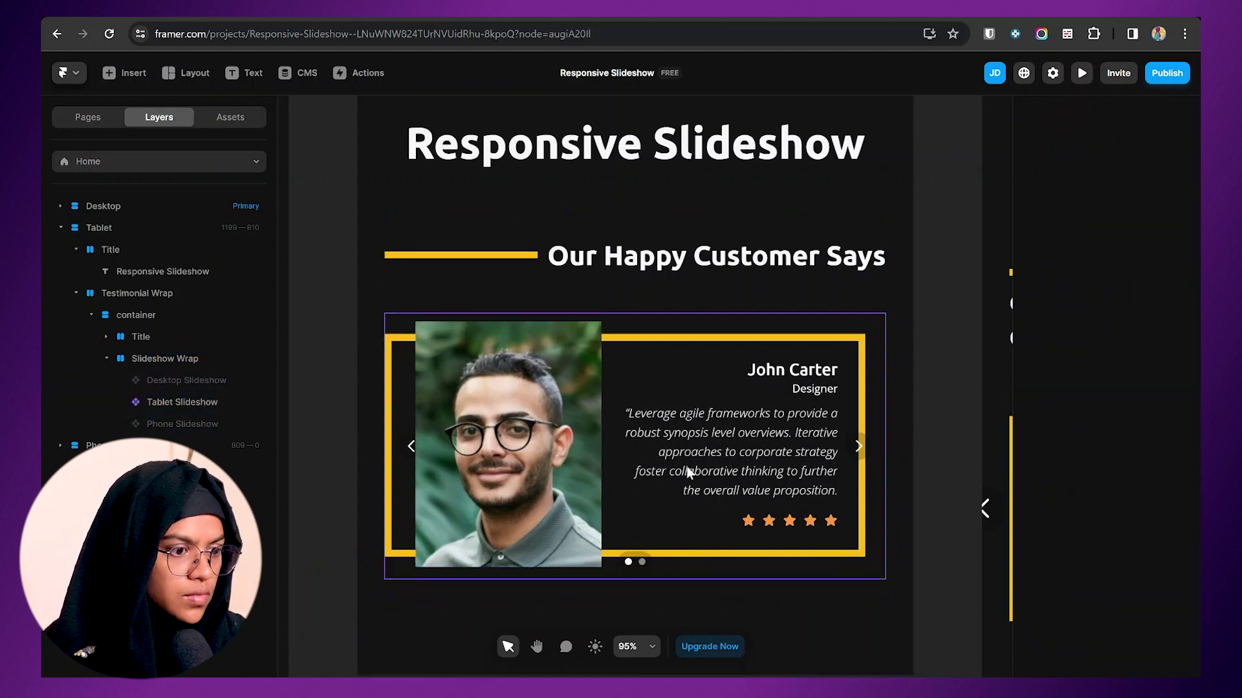
# - In the Phone breakpoint, set the Phone Slideshow's Visible option to Yes and the Desktop Slideshow's to No
pyautogui.scroll(-2, 686, 467)
pyautogui.scroll(-1, 522, 454)
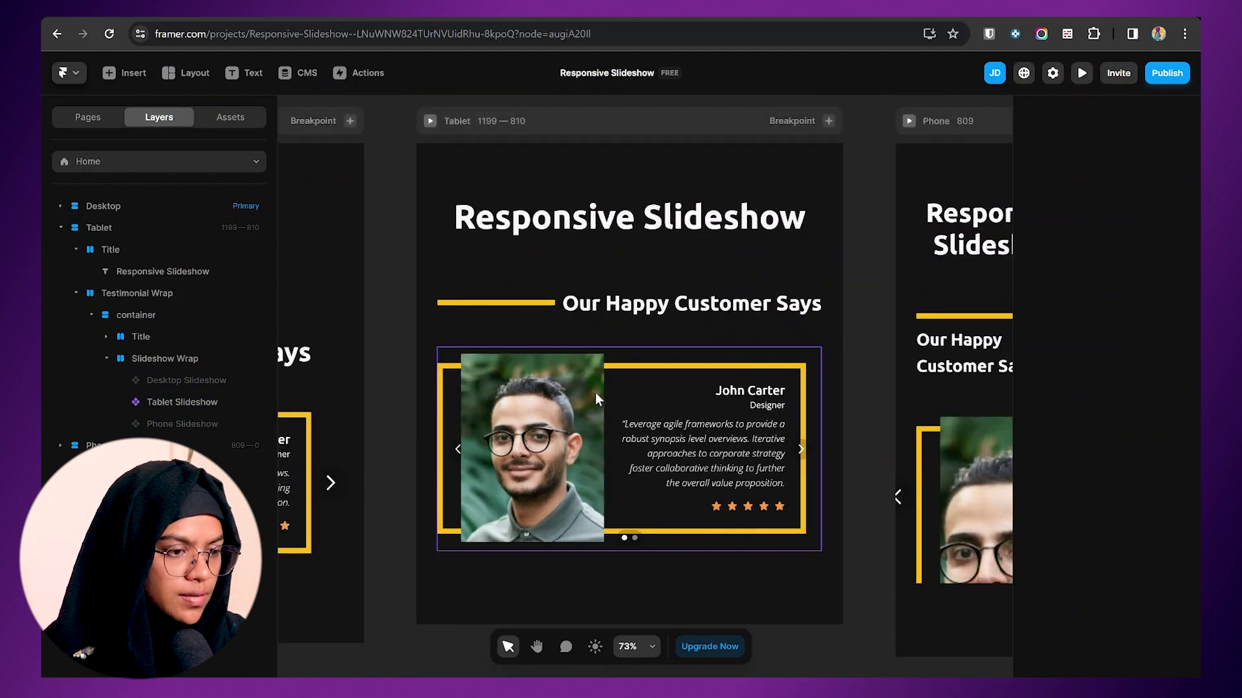
pyautogui.scroll(-3, 553, 415)
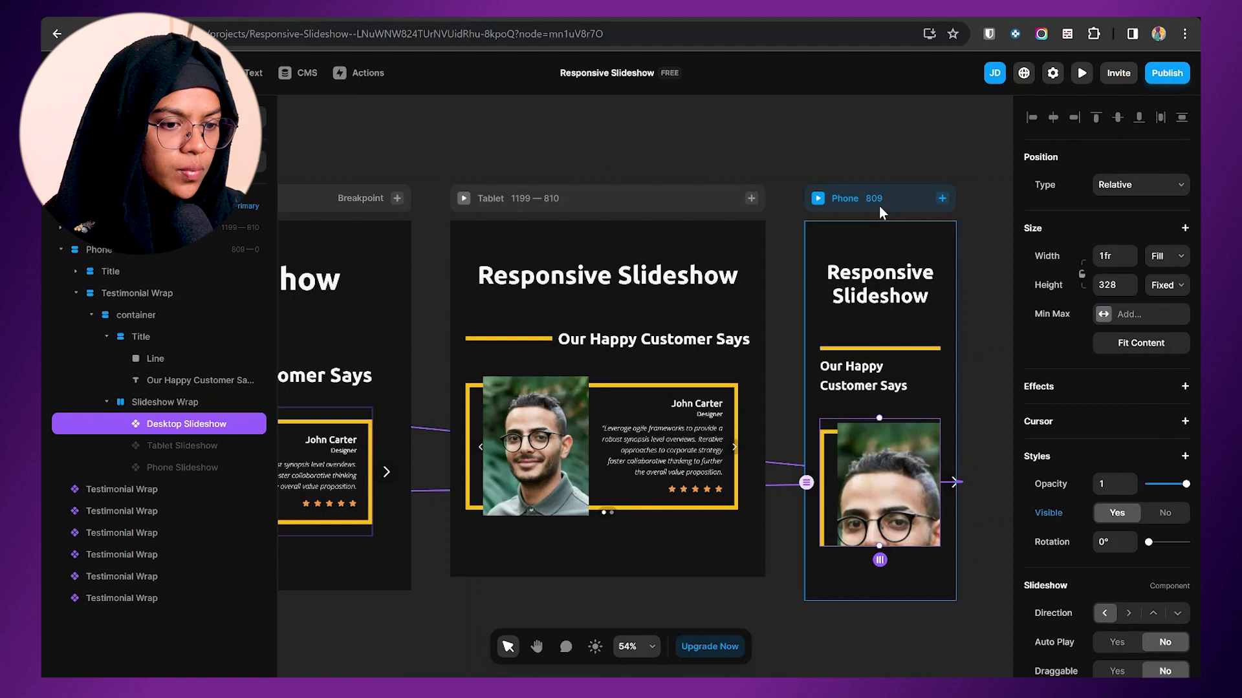
pyautogui.click(177, 469)
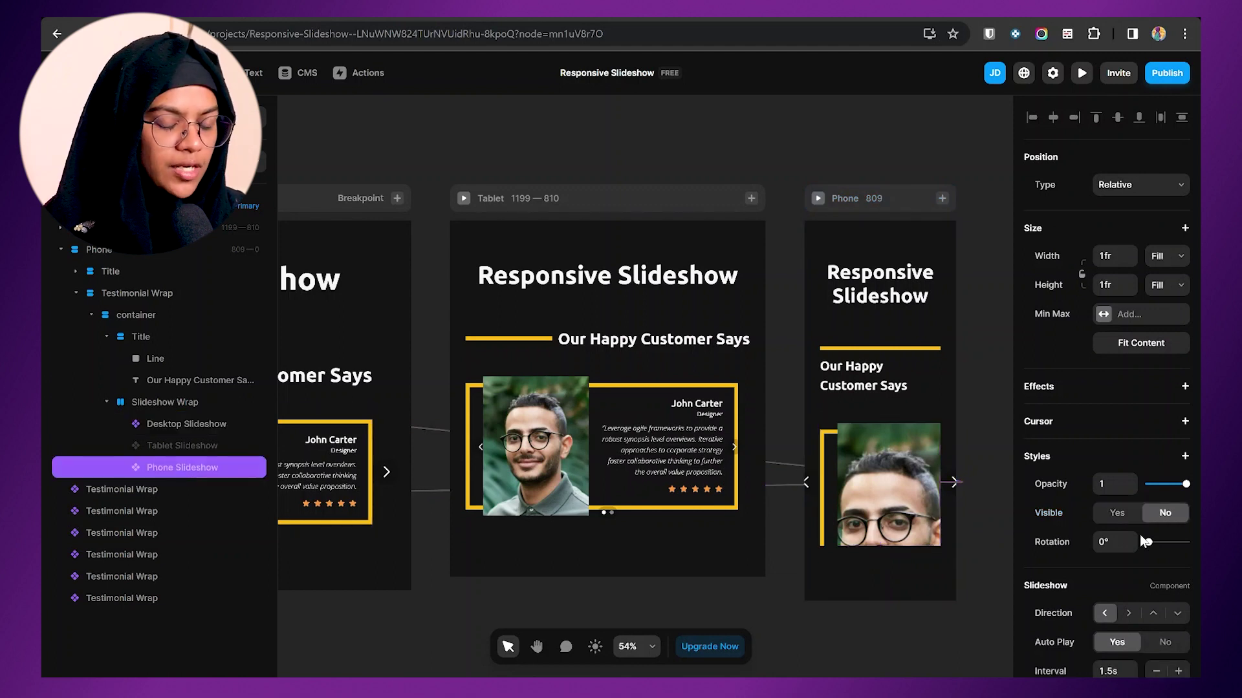
pyautogui.click(1115, 515)
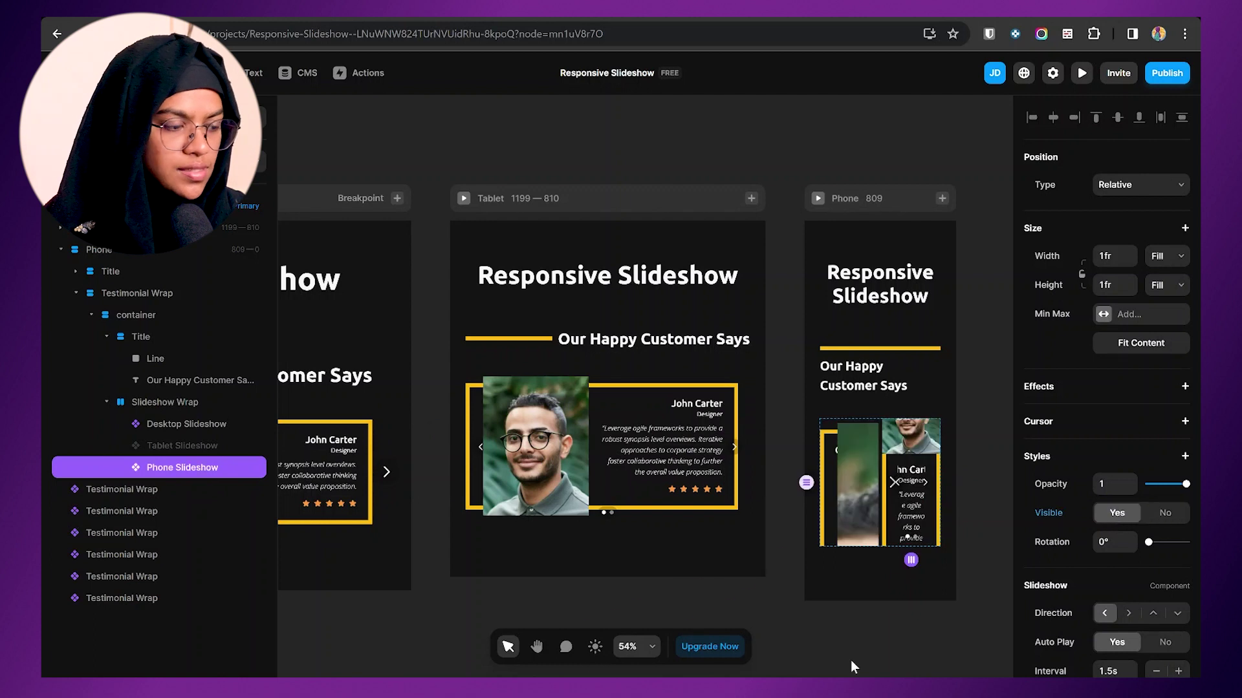
pyautogui.click(166, 428)
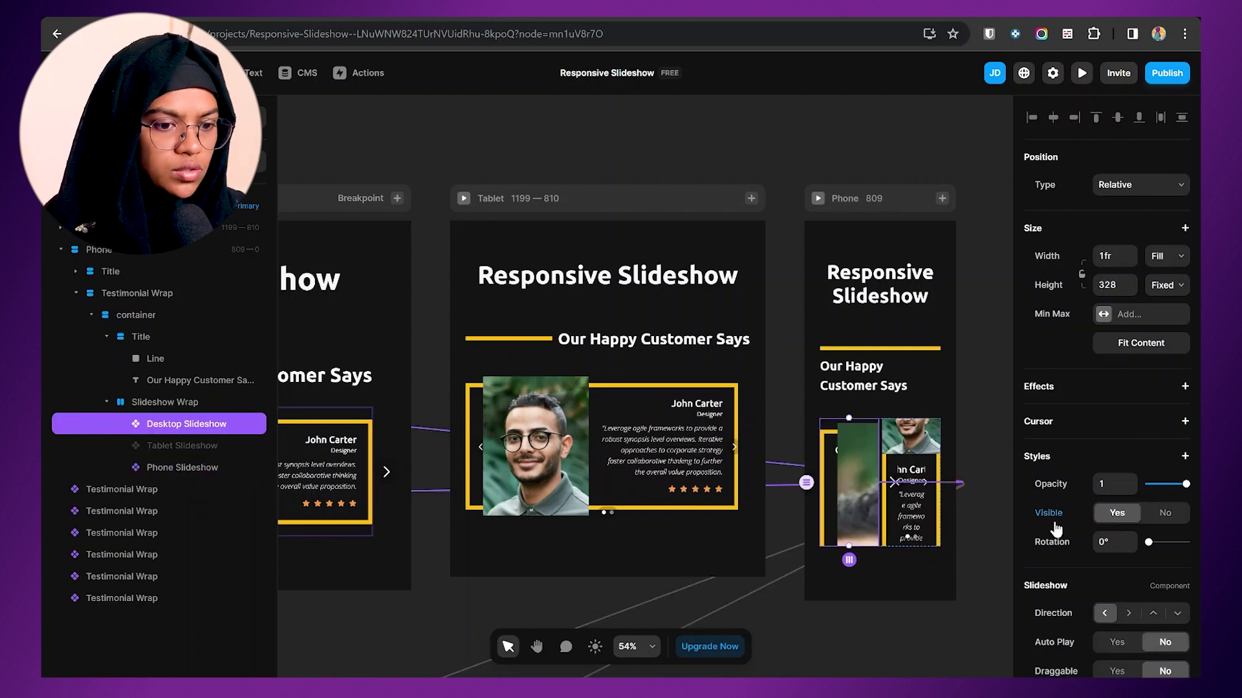
pyautogui.click(1165, 513)
# - Increase the Phone breakpoint's Slideshow Wrap height to about 493 so the testimonial text and stars fit inside
pyautogui.click(894, 481)
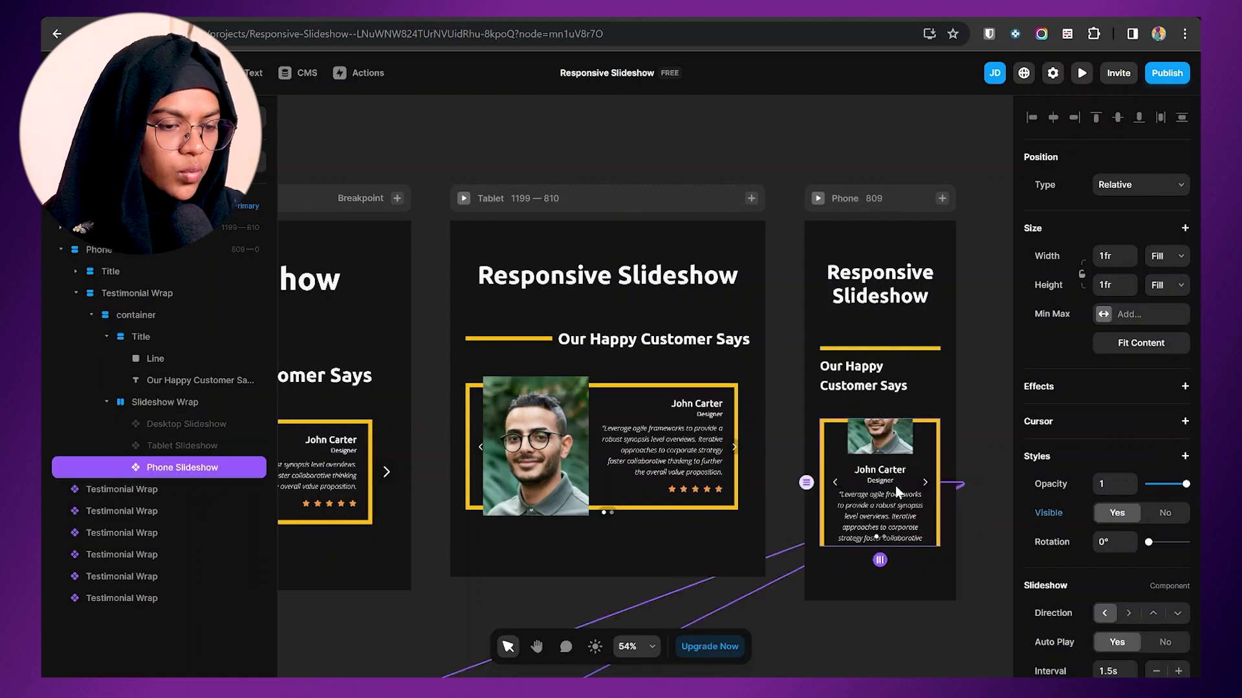
pyautogui.scroll(3, 895, 486)
pyautogui.scroll(2, 895, 487)
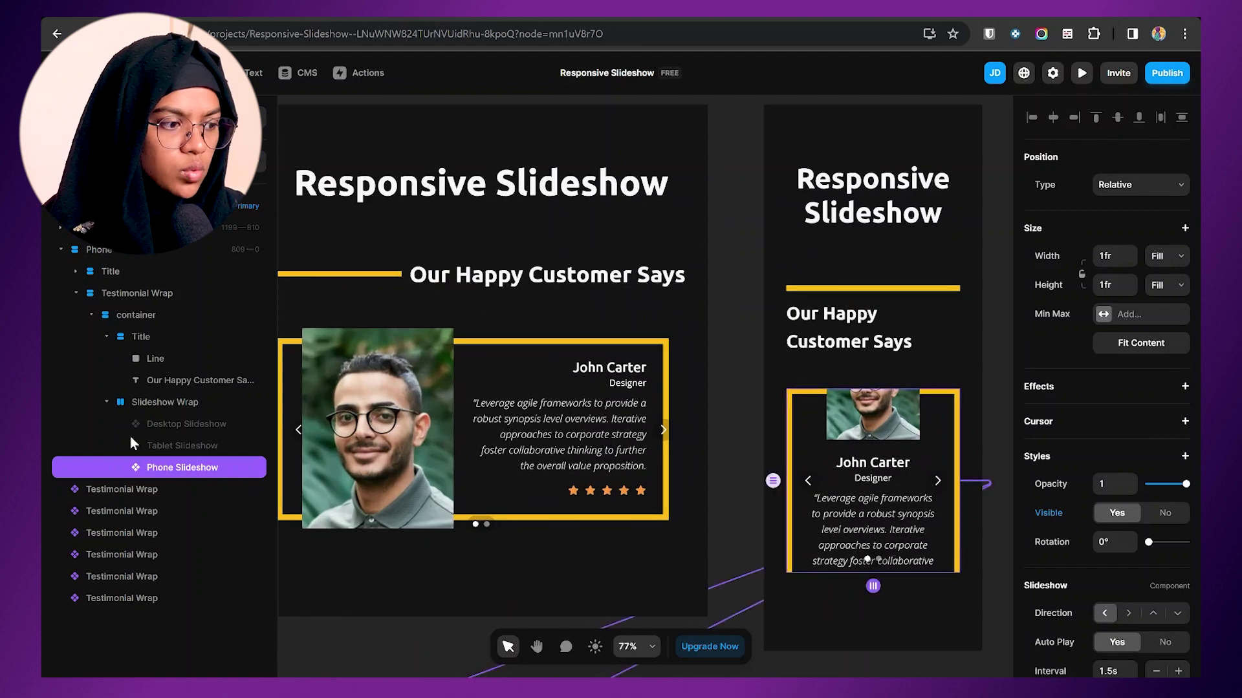
pyautogui.click(153, 404)
pyautogui.moveTo(877, 574); pyautogui.dragTo(874, 659)
pyautogui.scroll(-1, 886, 395)
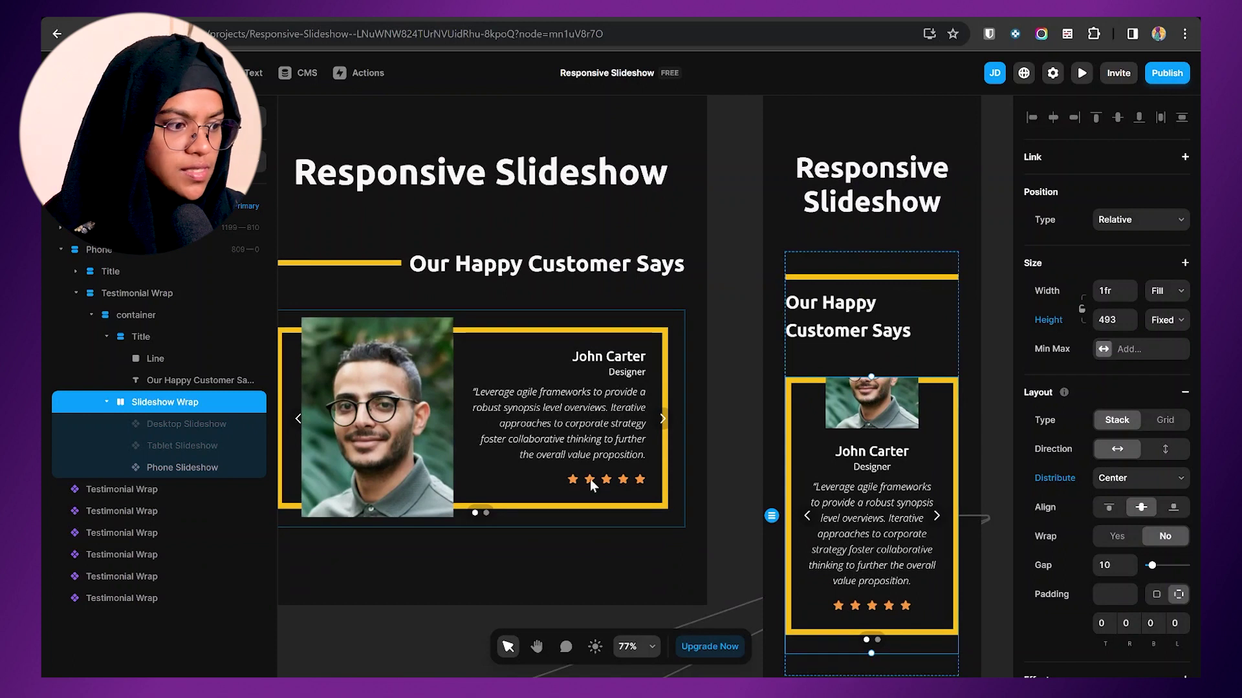
# - Give the Phone Slideshow individual side padding with a top padding of 100
pyautogui.click(165, 469)
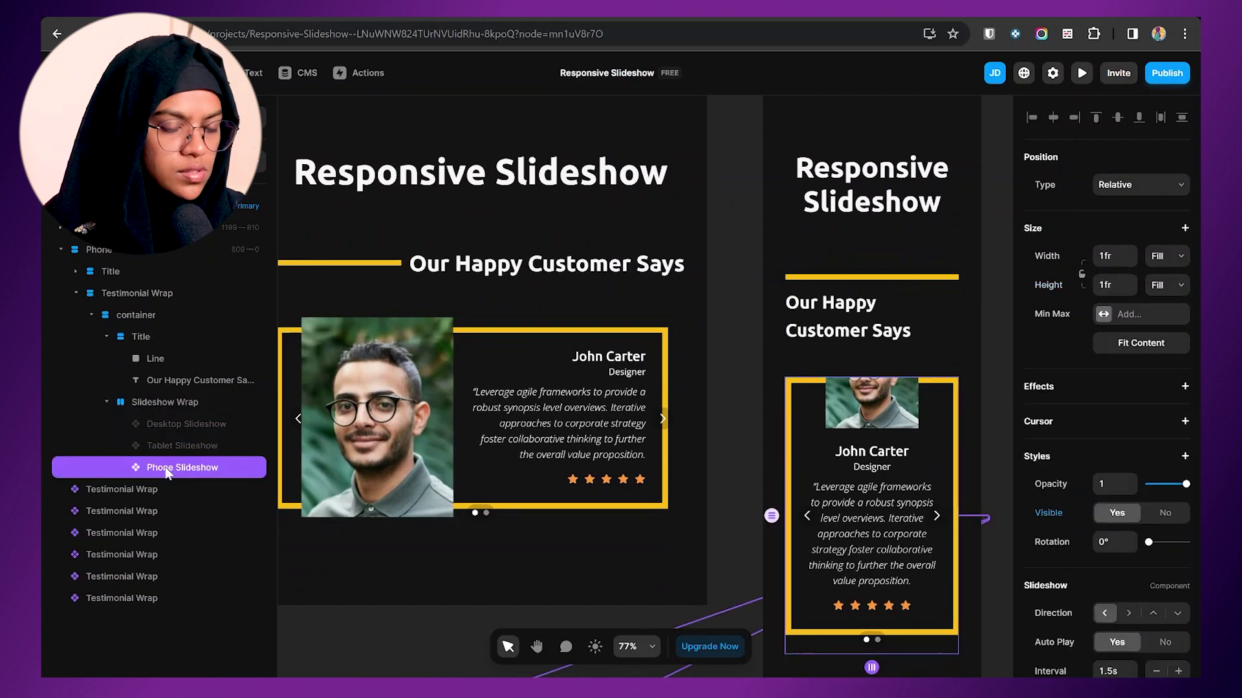
pyautogui.scroll(-5, 1112, 588)
pyautogui.scroll(-1, 1150, 634)
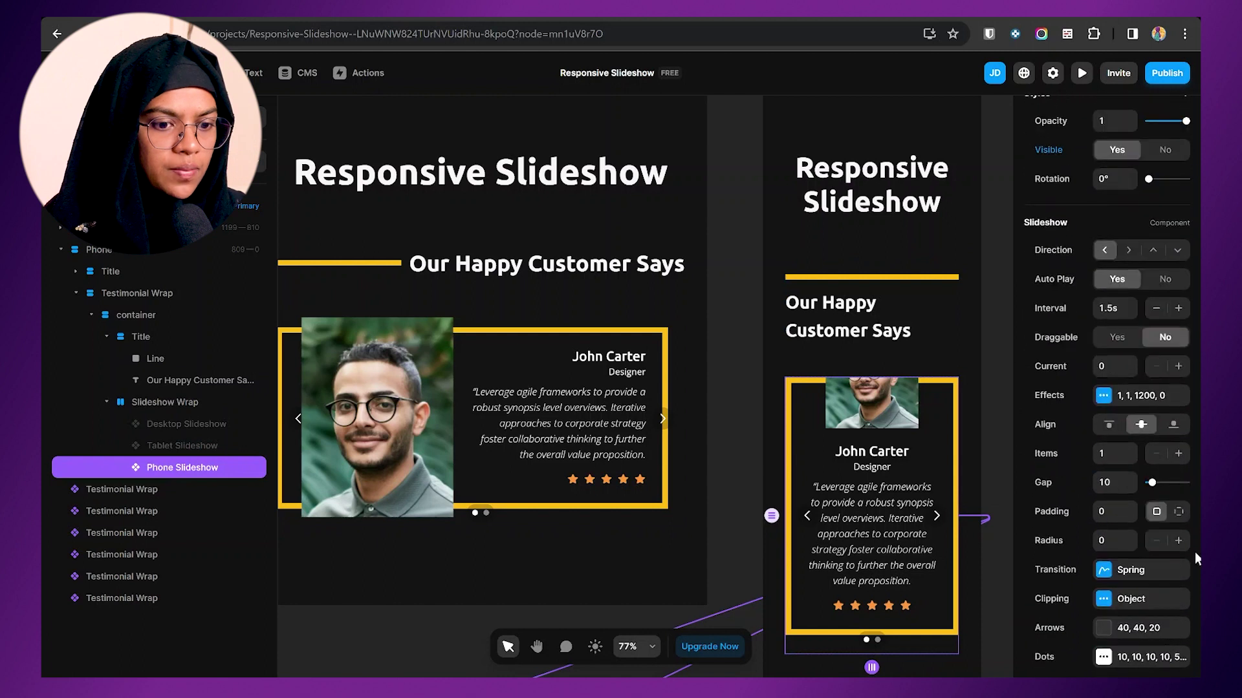
pyautogui.click(1179, 513)
pyautogui.write('50')
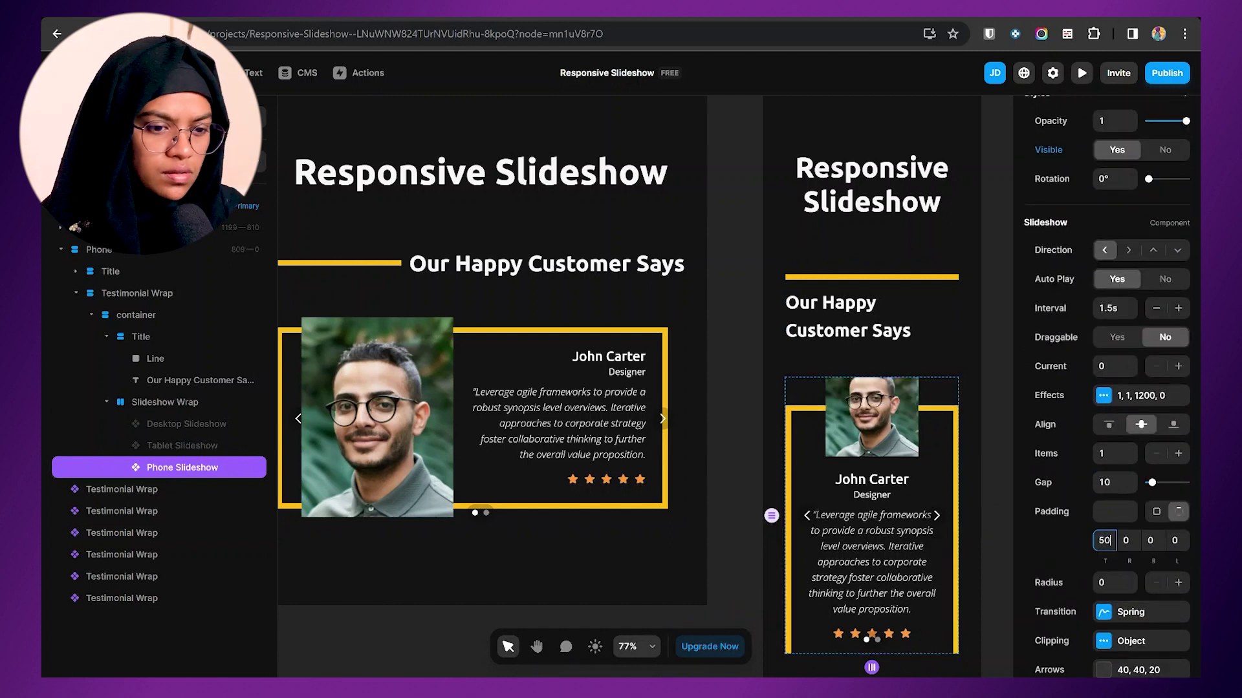
pyautogui.press('BackSpace')
pyautogui.press('BackSpace')
pyautogui.write('8')
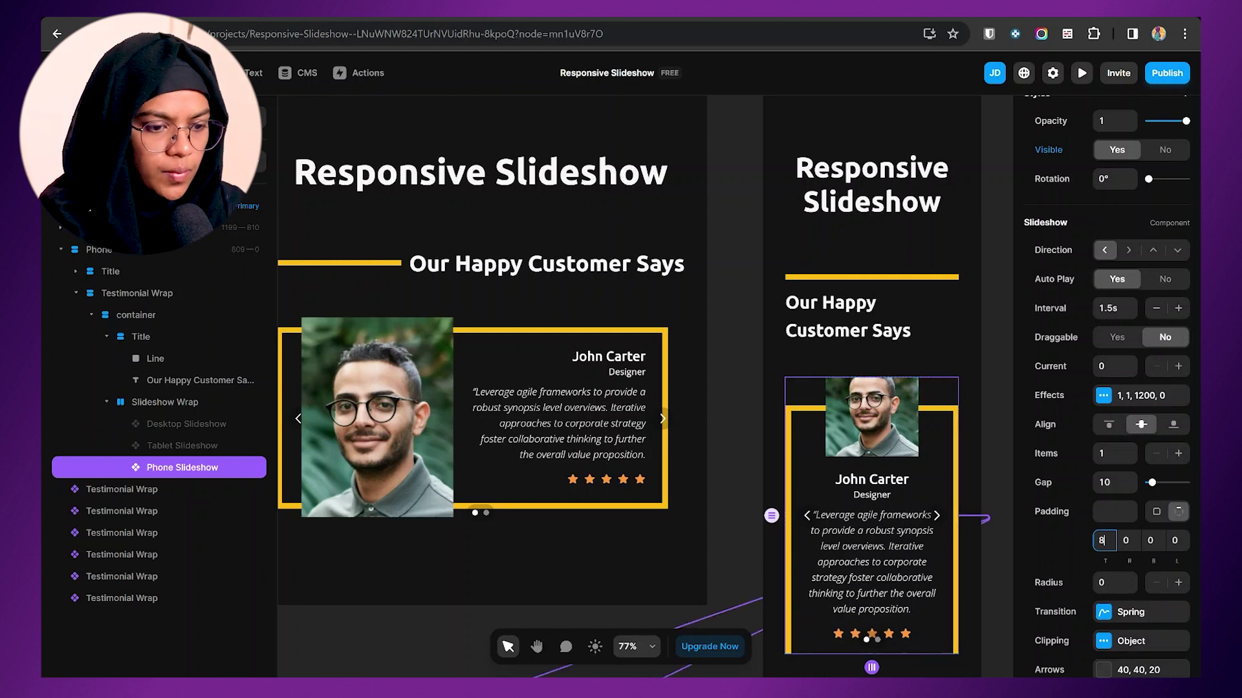
pyautogui.write('00')
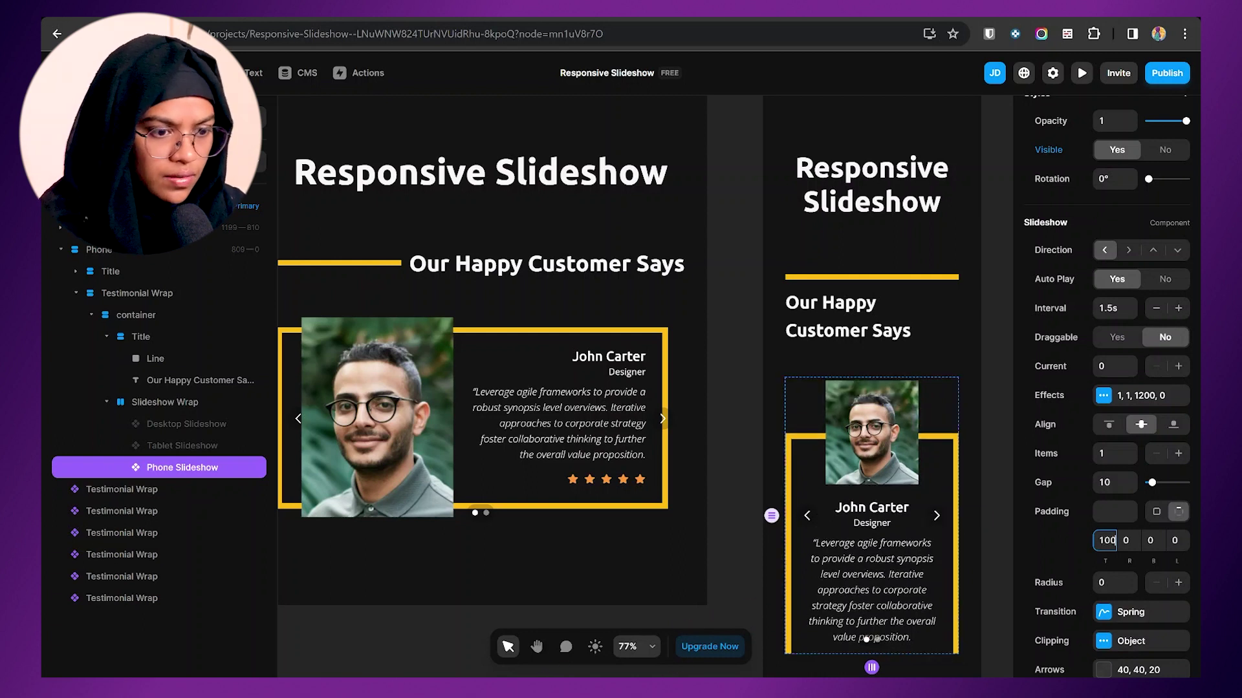
# - Extend the Phone breakpoint's Slideshow Wrap further downward so the whole testimonial card and its dots fit
pyautogui.scroll(-3, 928, 424)
pyautogui.click(170, 404)
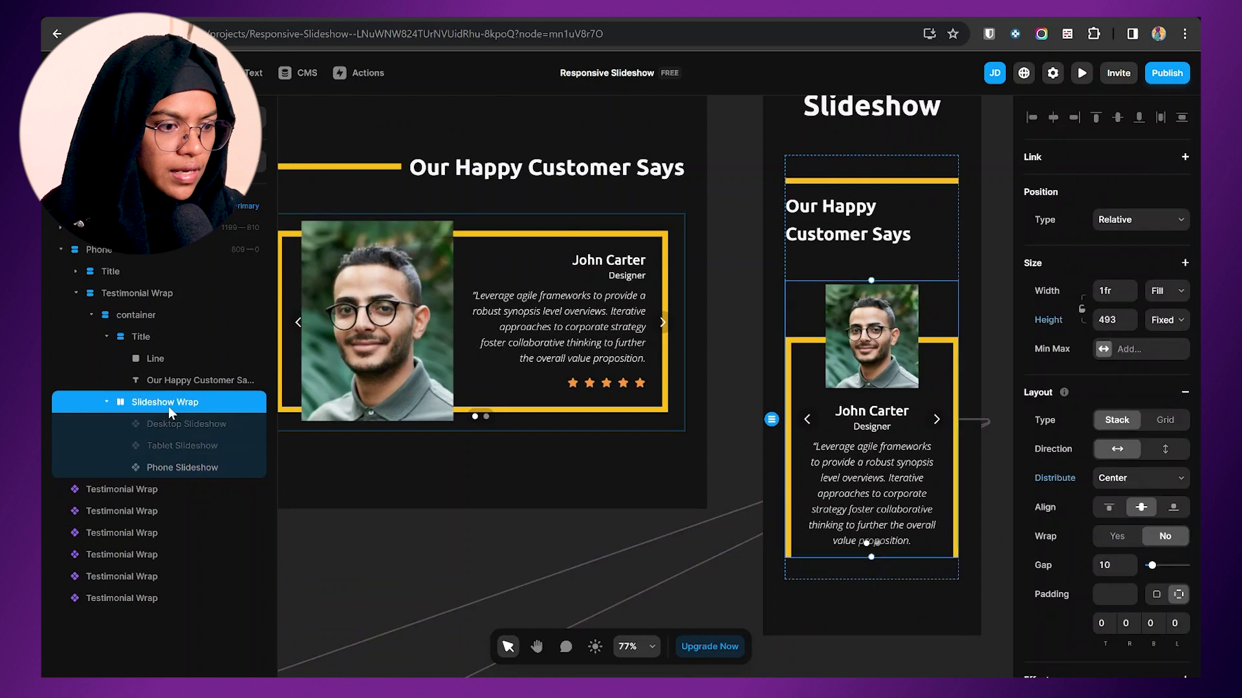
pyautogui.moveTo(888, 558); pyautogui.dragTo(888, 608)
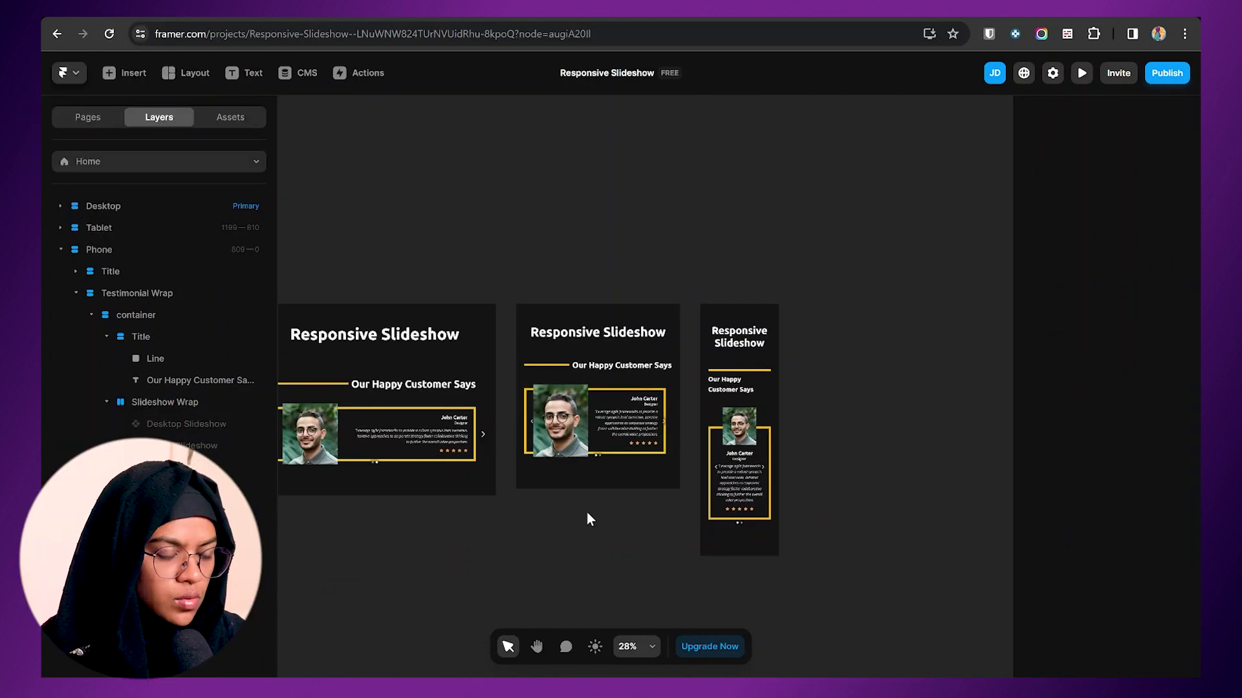
# - Preview the page, narrow it from desktop width to about 854 and 588 to check each breakpoint's slideshow, and return to the canvas
pyautogui.press('space')
pyautogui.moveTo(588, 513); pyautogui.dragTo(728, 489)
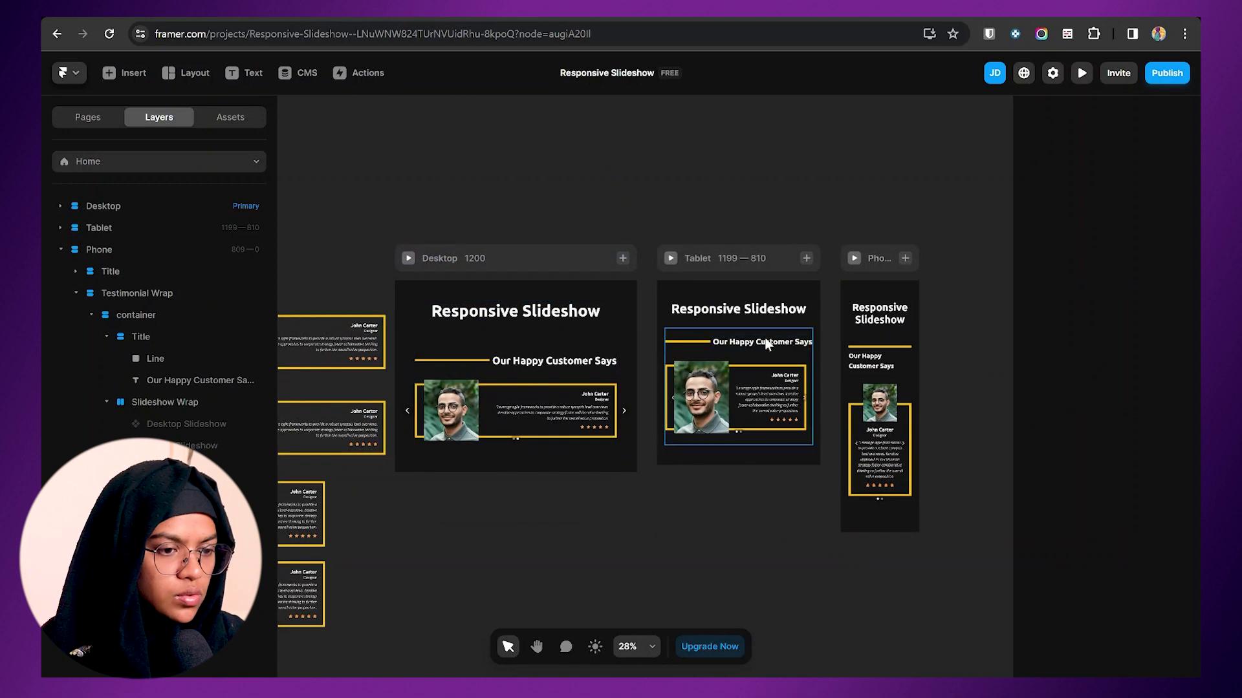
pyautogui.click(455, 262)
pyautogui.click(717, 258)
pyautogui.click(867, 259)
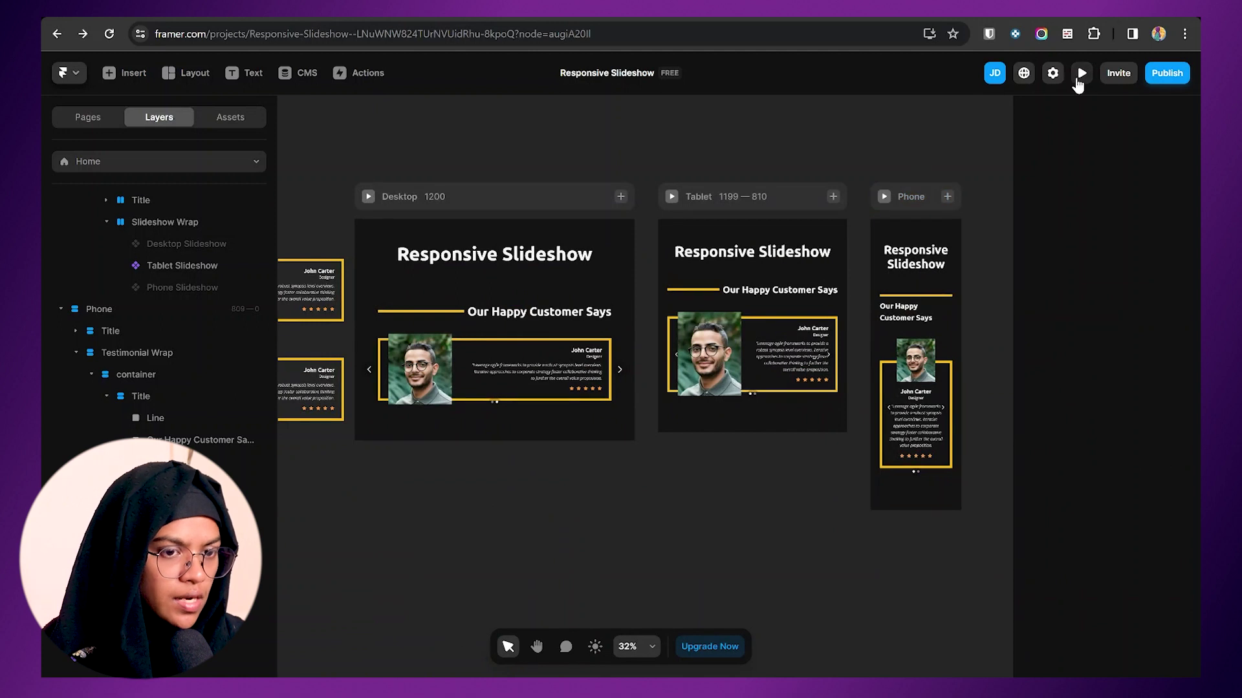
pyautogui.click(1081, 73)
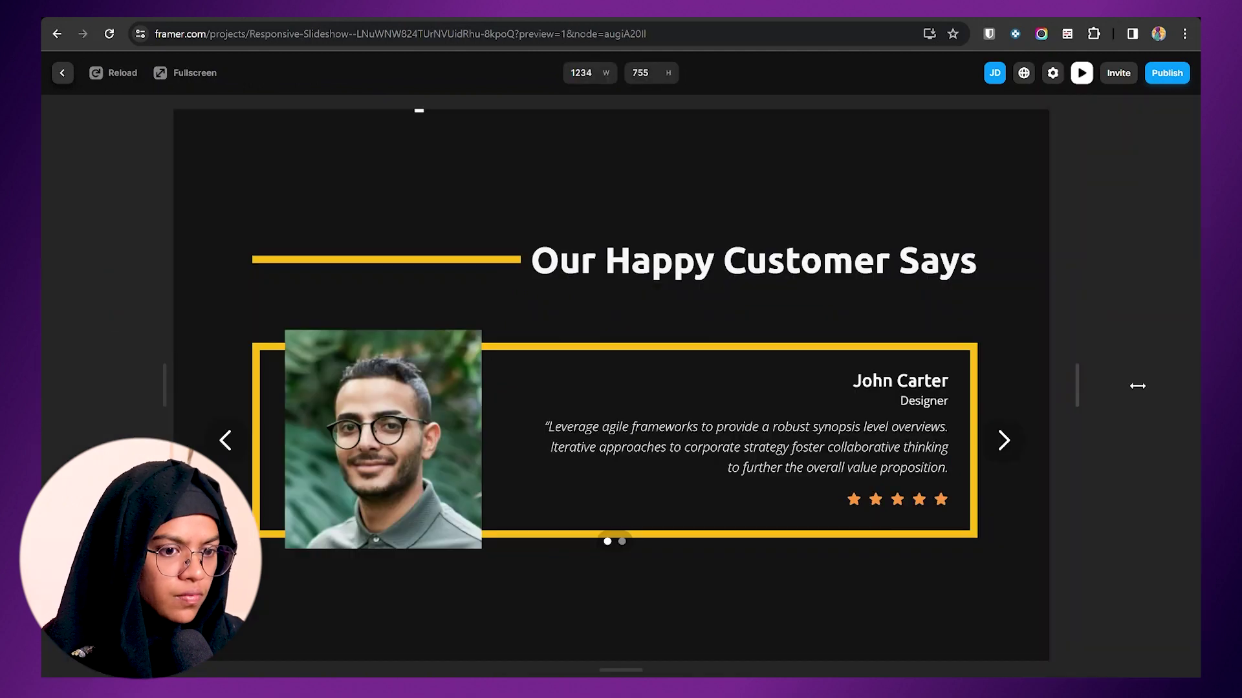
pyautogui.scroll(-2, 911, 440)
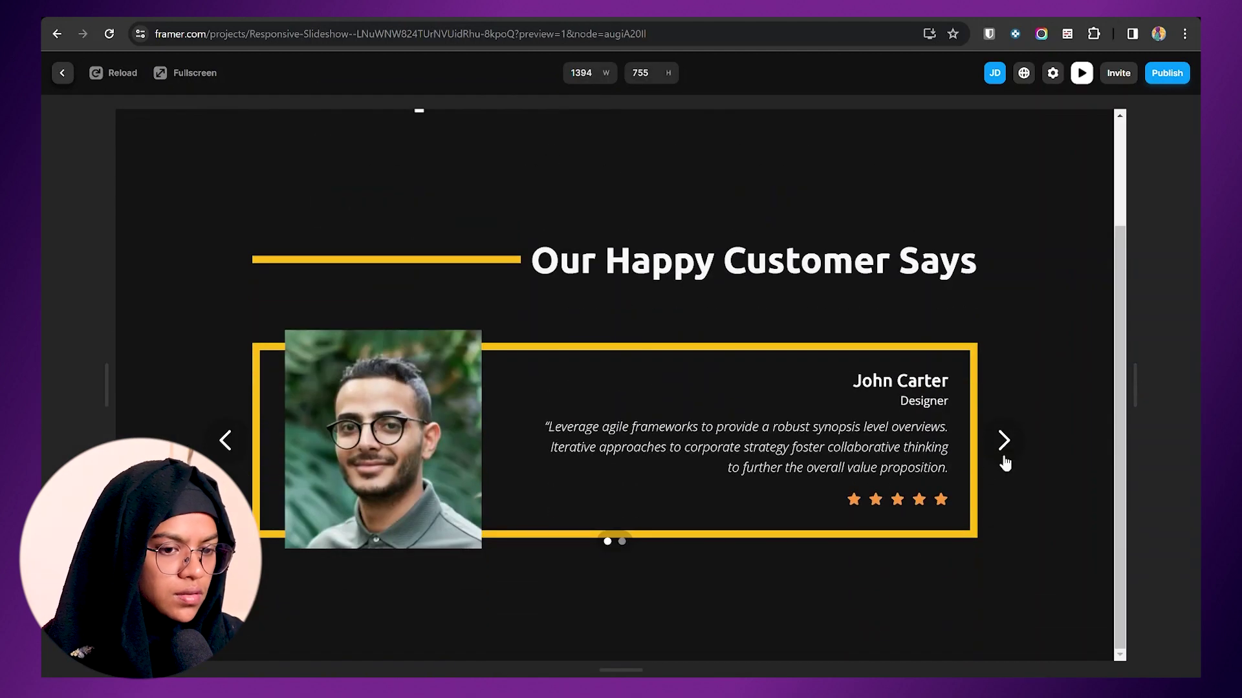
pyautogui.moveTo(980, 393); pyautogui.dragTo(937, 393)
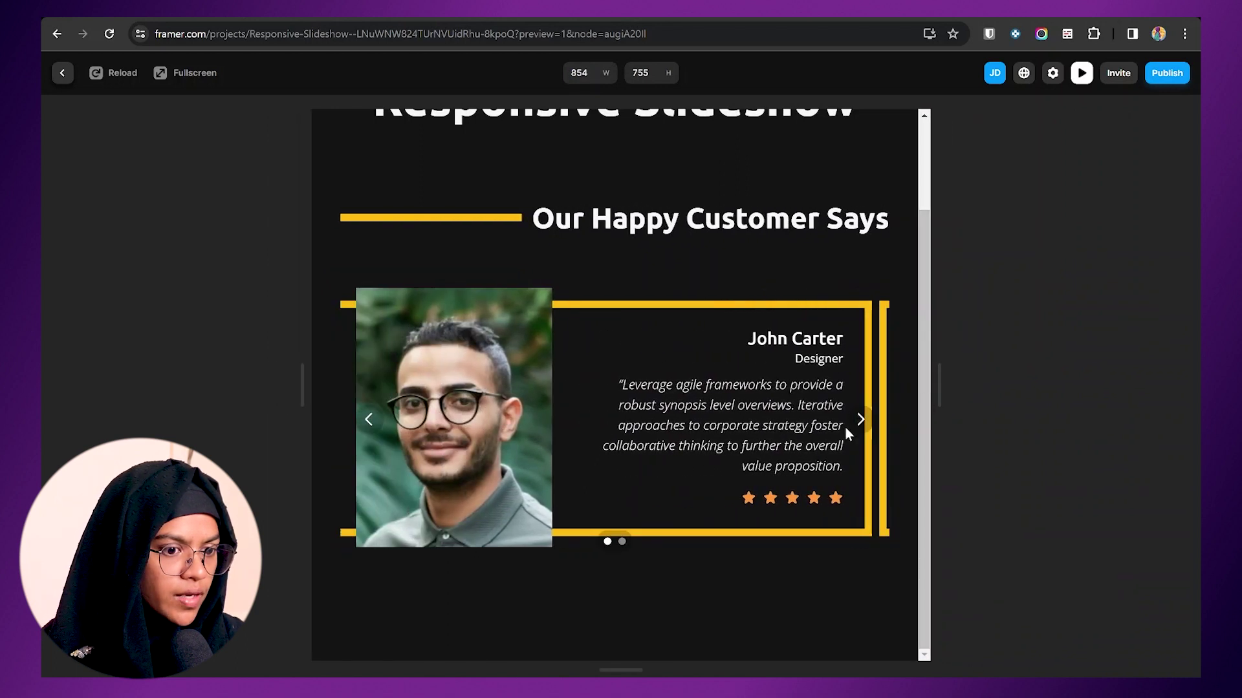
pyautogui.moveTo(937, 400); pyautogui.dragTo(842, 395)
pyautogui.scroll(-1, 780, 416)
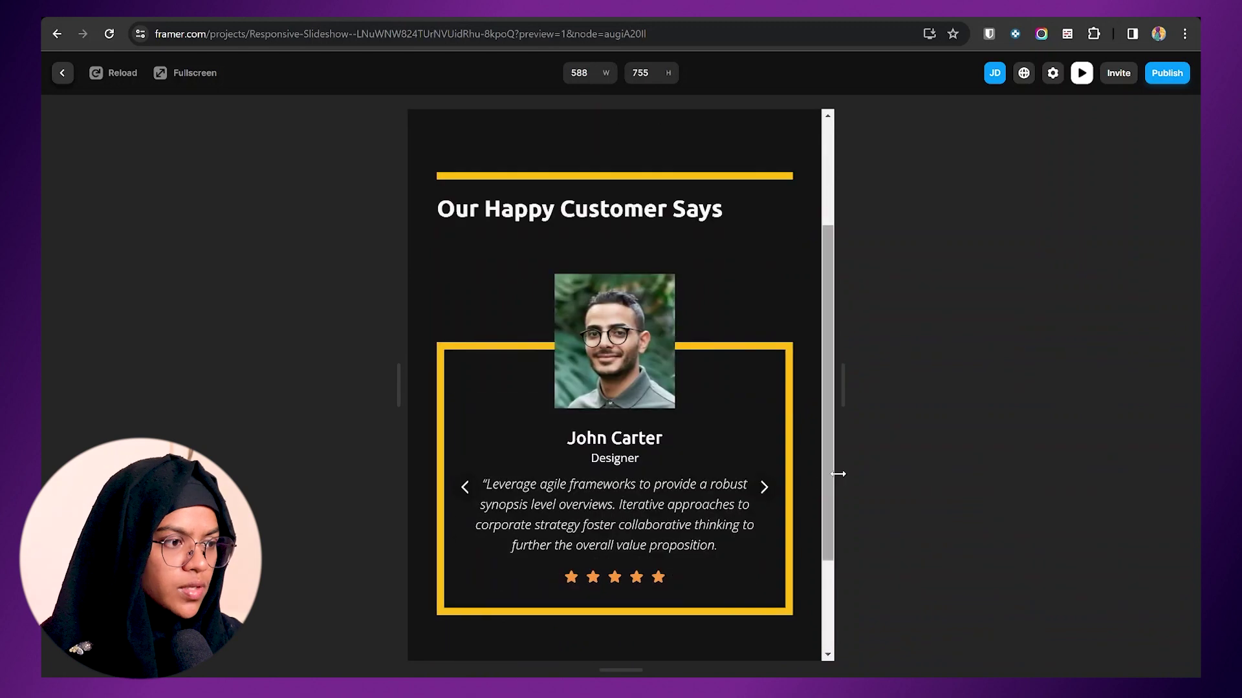
pyautogui.click(63, 73)
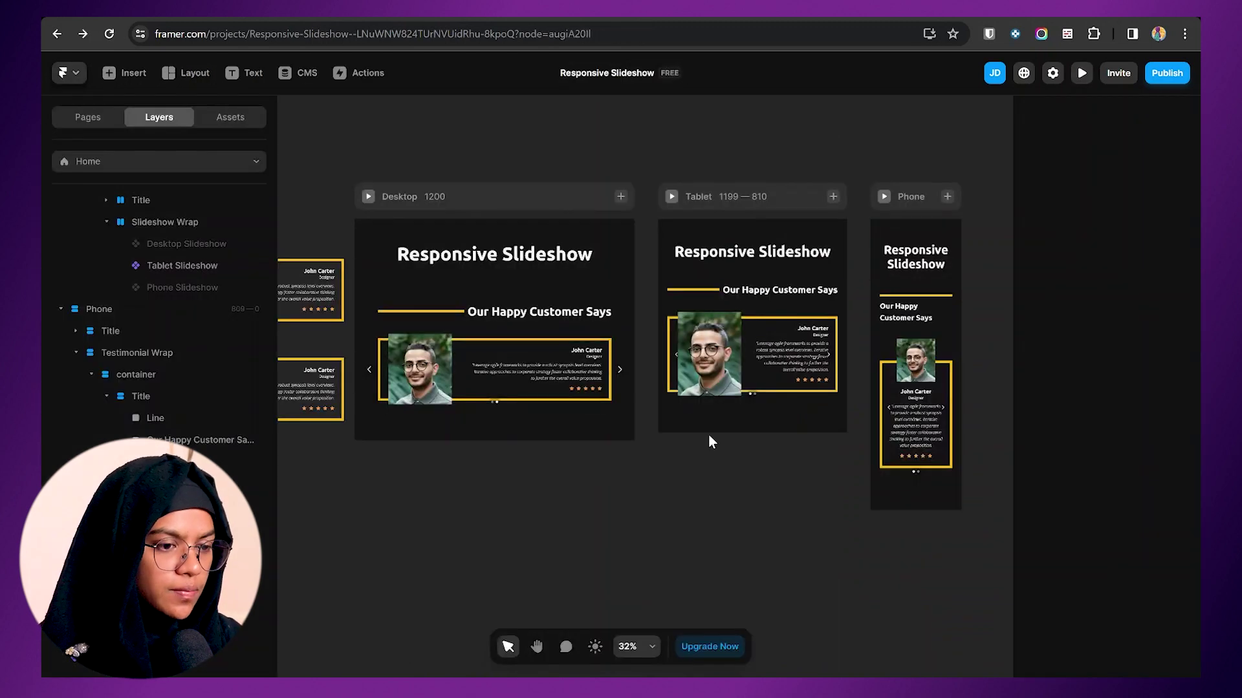